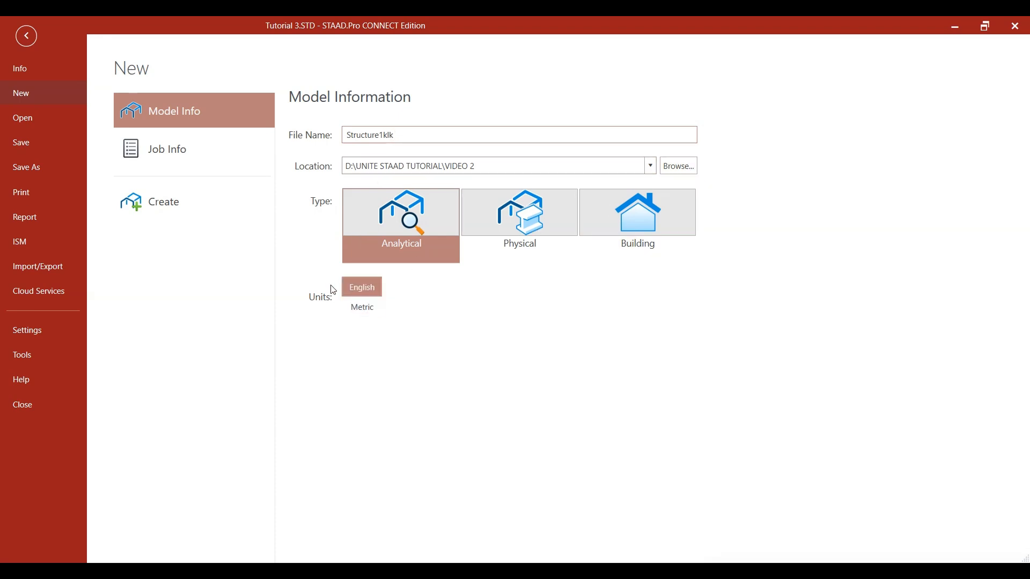
Step: Create the new analytical model Structure1klk with metric units
{"action": "left_click", "coordinate": [362, 307]}
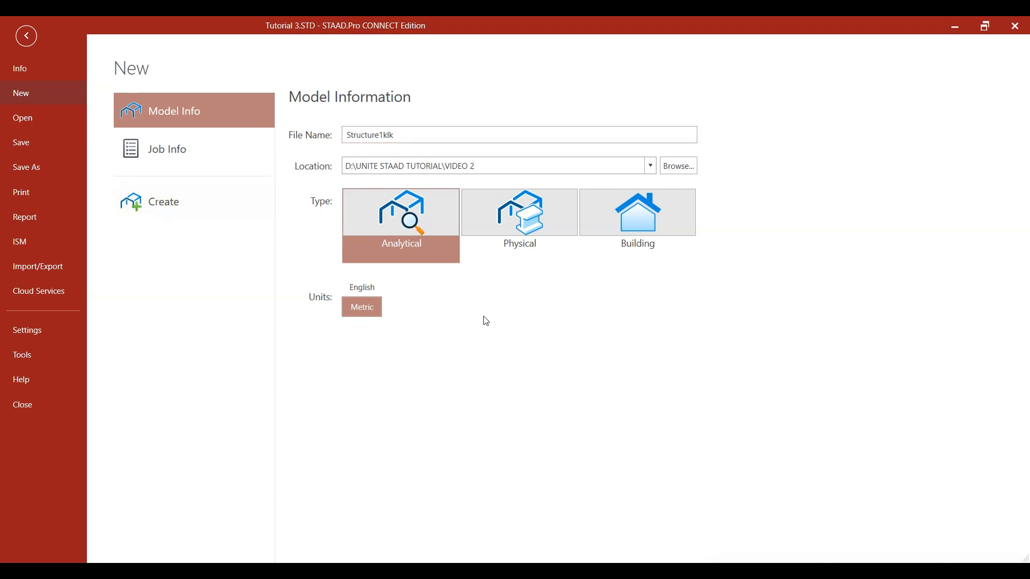
{"action": "left_click", "coordinate": [190, 209]}
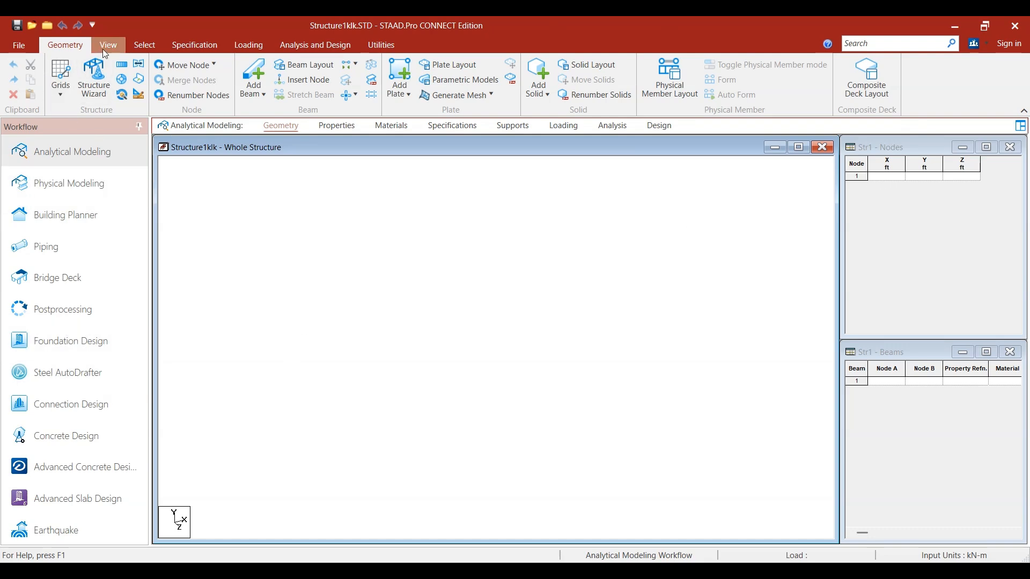
Step: Add a node at the origin (0, 0, 0) in the node table and show the structure in front view
{"action": "left_click", "coordinate": [885, 178]}
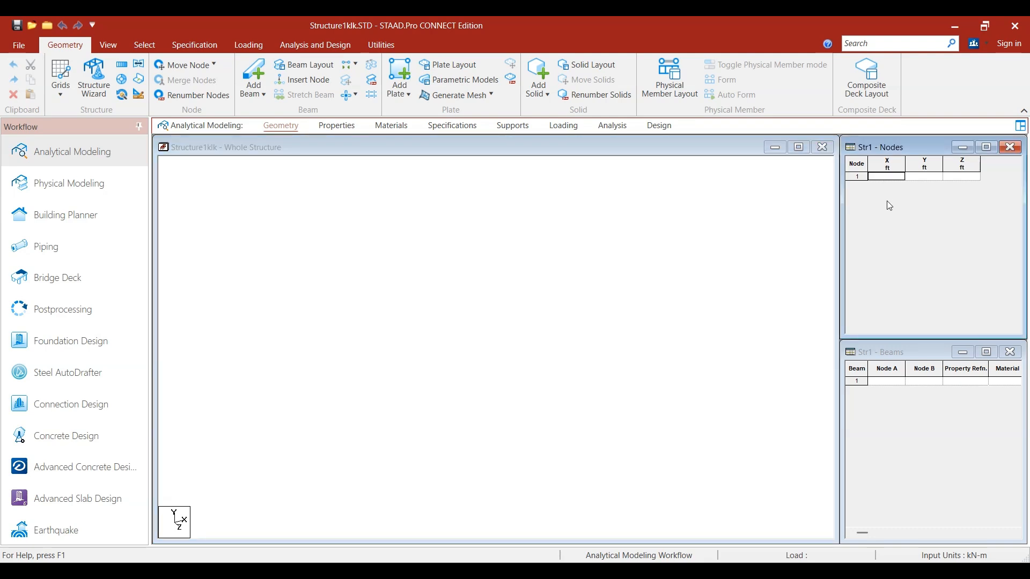
{"action": "type", "text": "0"}
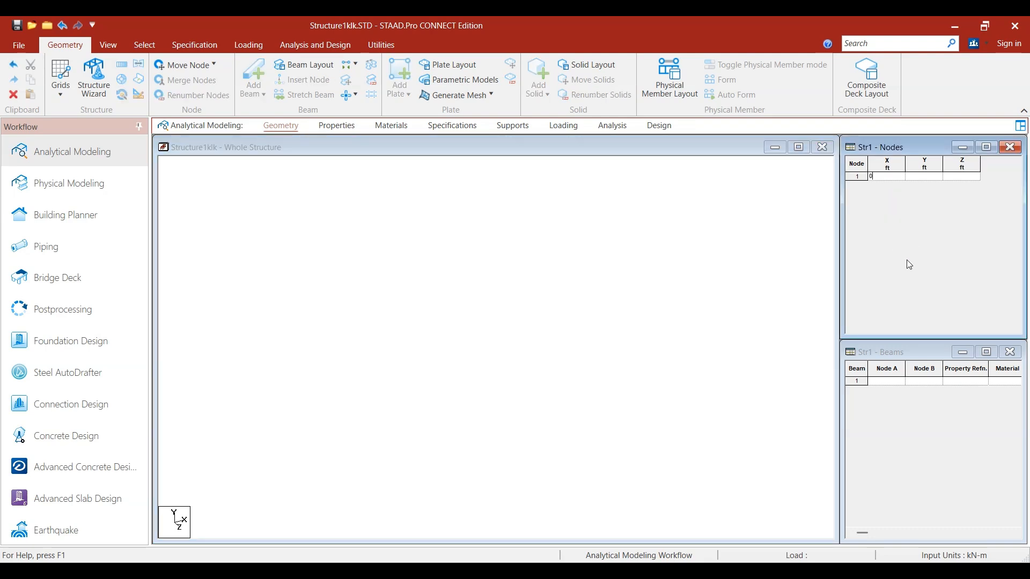
{"action": "key", "text": "Return"}
{"action": "left_click", "coordinate": [608, 377]}
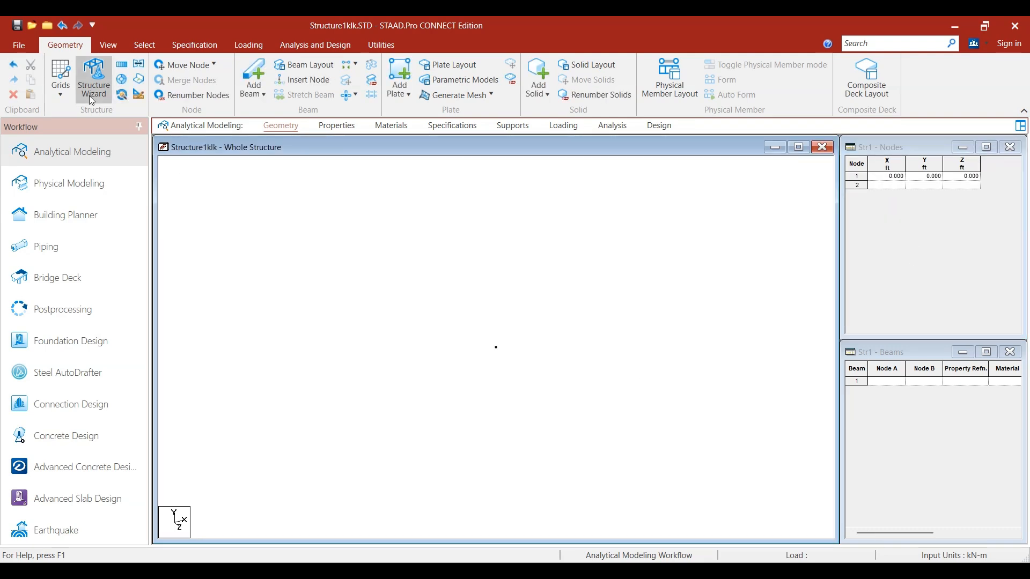
{"action": "left_click", "coordinate": [105, 45]}
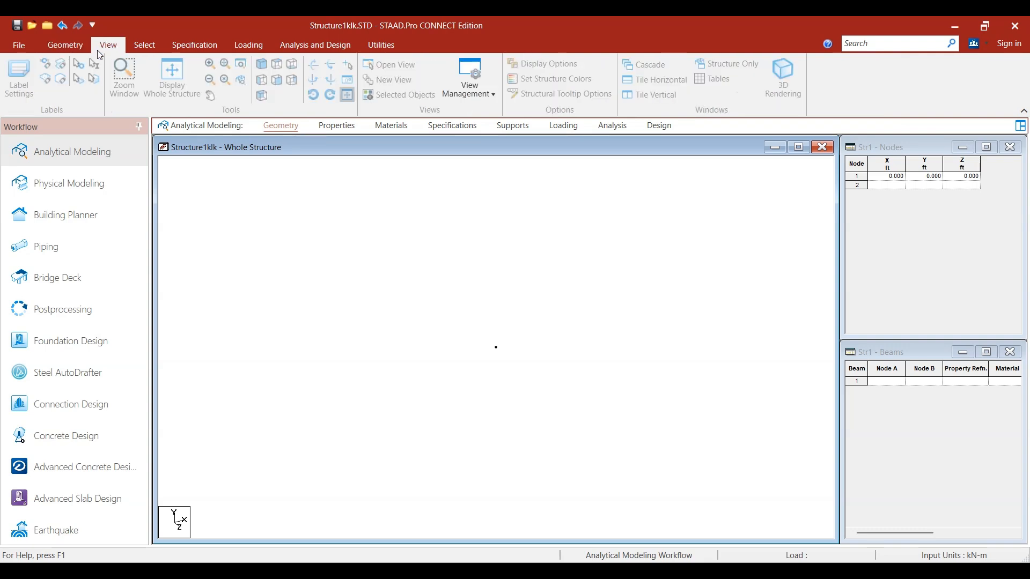
{"action": "left_click", "coordinate": [277, 82]}
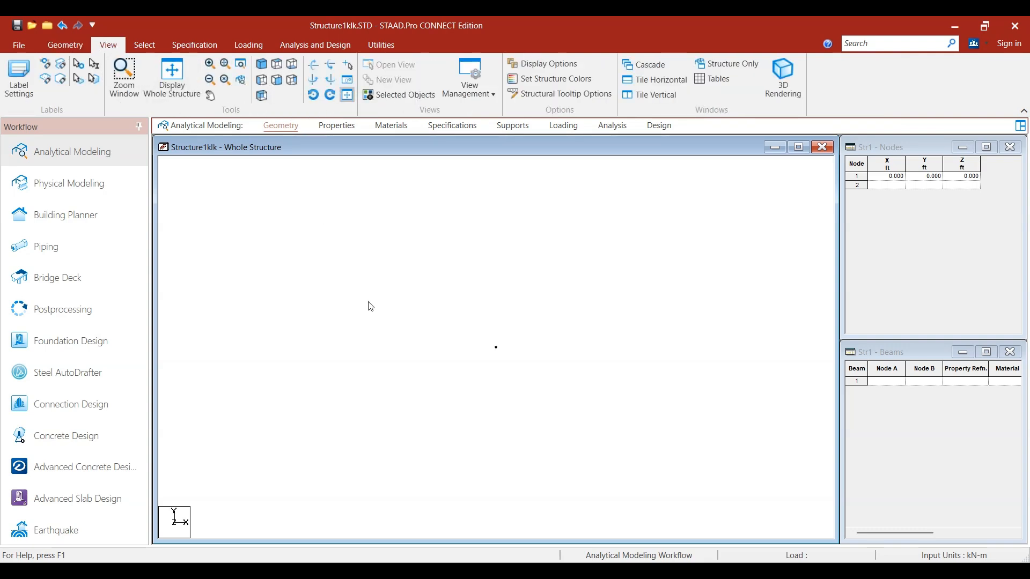
Step: Copy the node at the origin and paste the copy with a 5 m offset in X
{"action": "left_click", "coordinate": [65, 44]}
{"action": "left_click", "coordinate": [141, 47]}
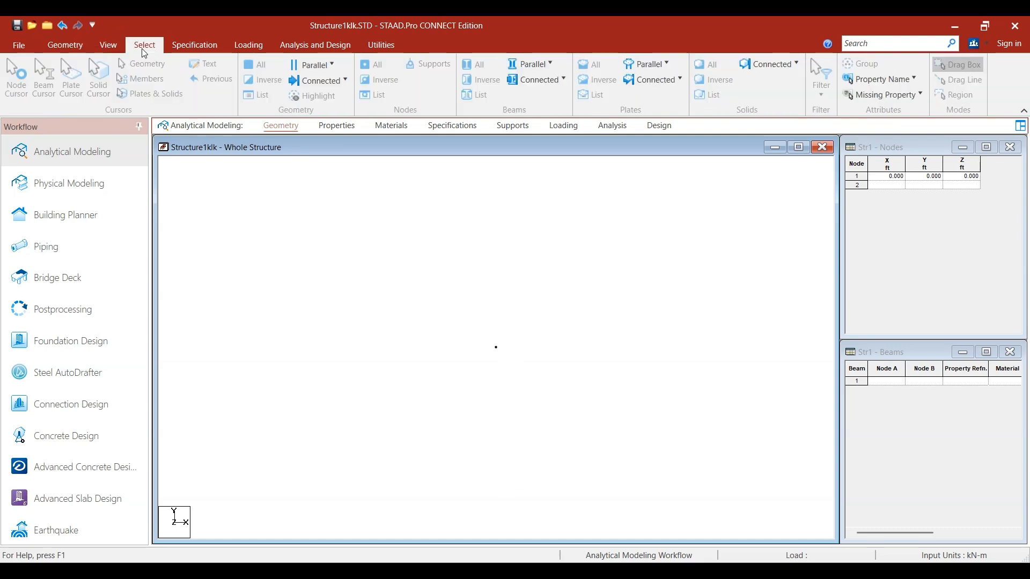
{"action": "left_click", "coordinate": [20, 88]}
{"action": "left_click_drag", "start_coordinate": [456, 307], "coordinate": [541, 386]}
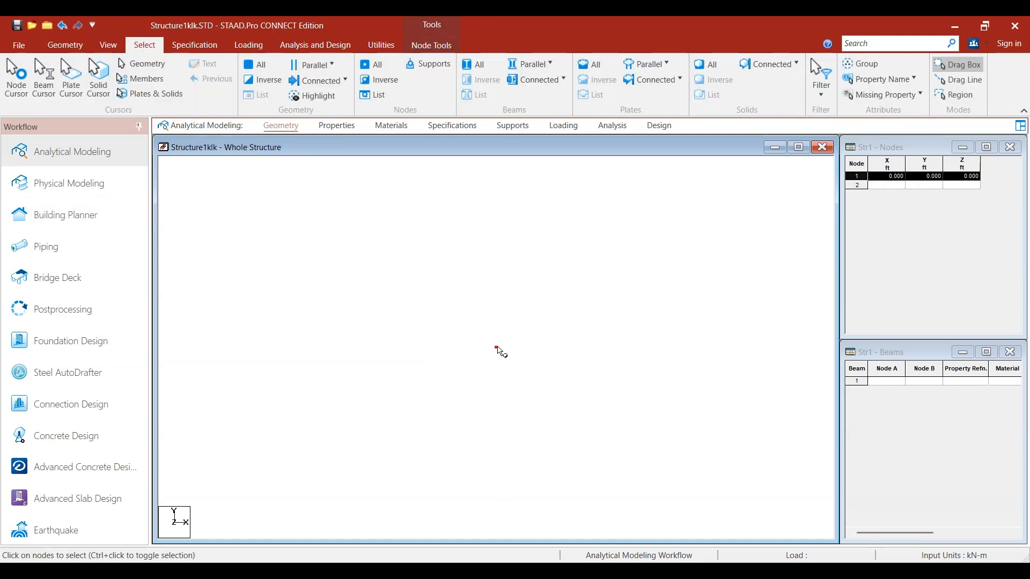
{"action": "right_click", "coordinate": [498, 347]}
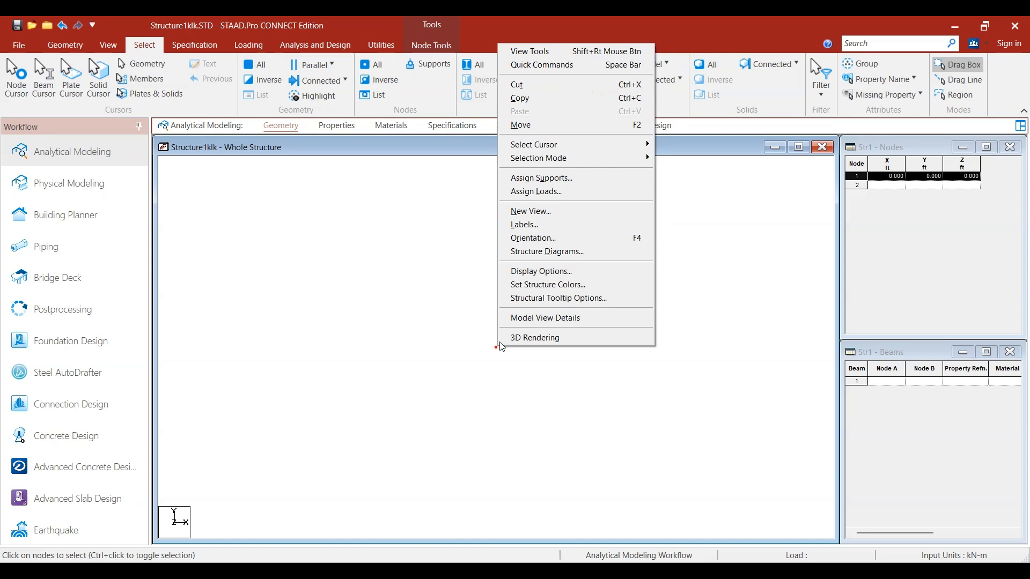
{"action": "left_click", "coordinate": [537, 103]}
{"action": "right_click", "coordinate": [387, 292]}
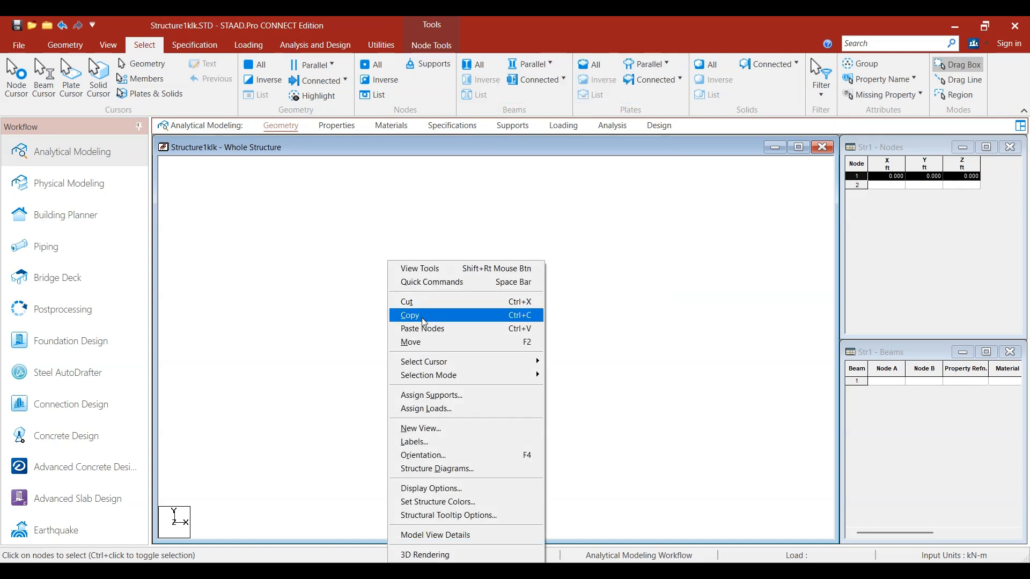
{"action": "left_click", "coordinate": [445, 333]}
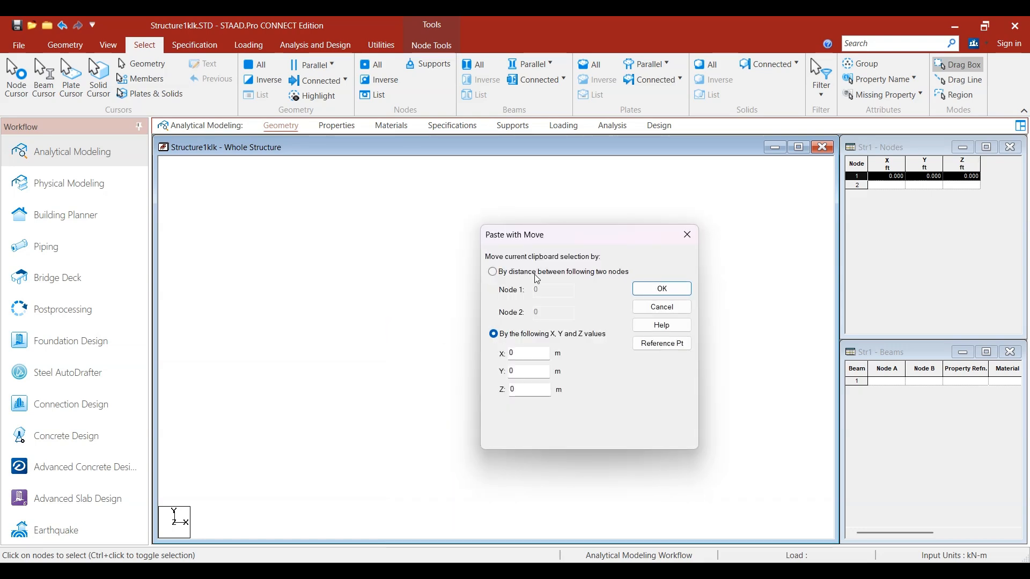
{"action": "left_click_drag", "start_coordinate": [556, 232], "coordinate": [643, 121]}
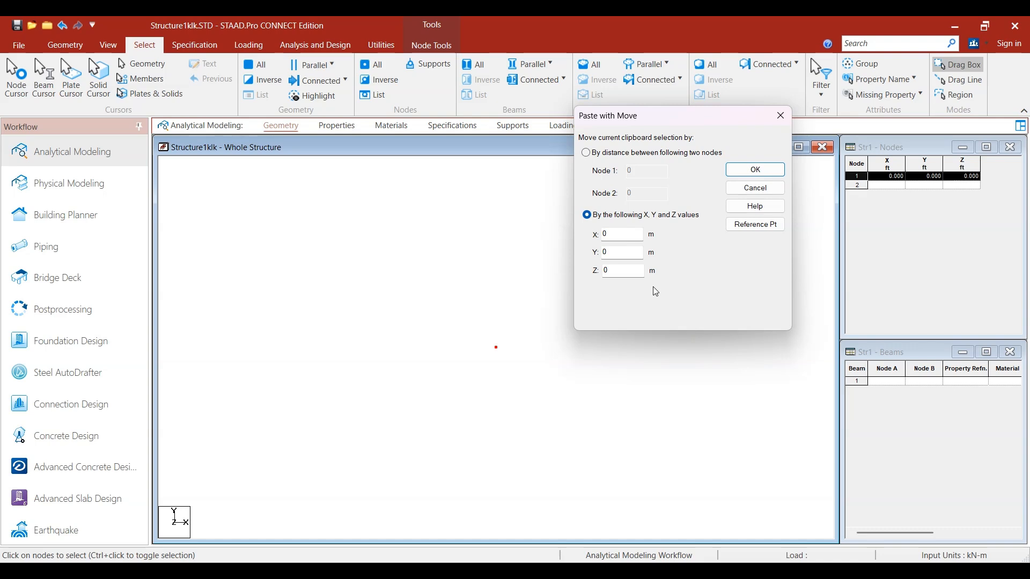
{"action": "double_click", "coordinate": [620, 235]}
{"action": "type", "text": "5"}
{"action": "left_click", "coordinate": [756, 171]}
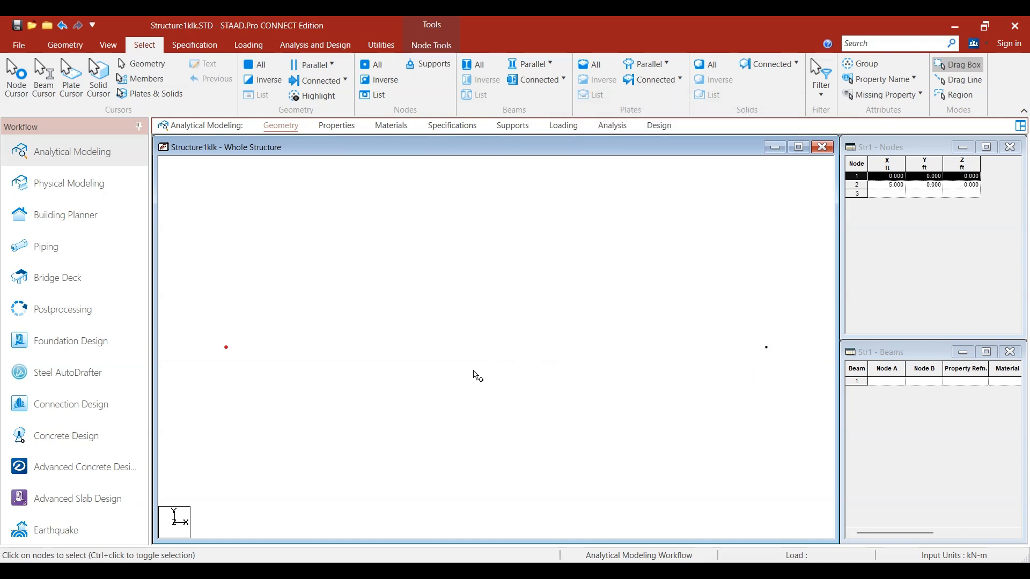
Step: Add a beam from the origin node to the node 5 m away along X
{"action": "left_click", "coordinate": [765, 347]}
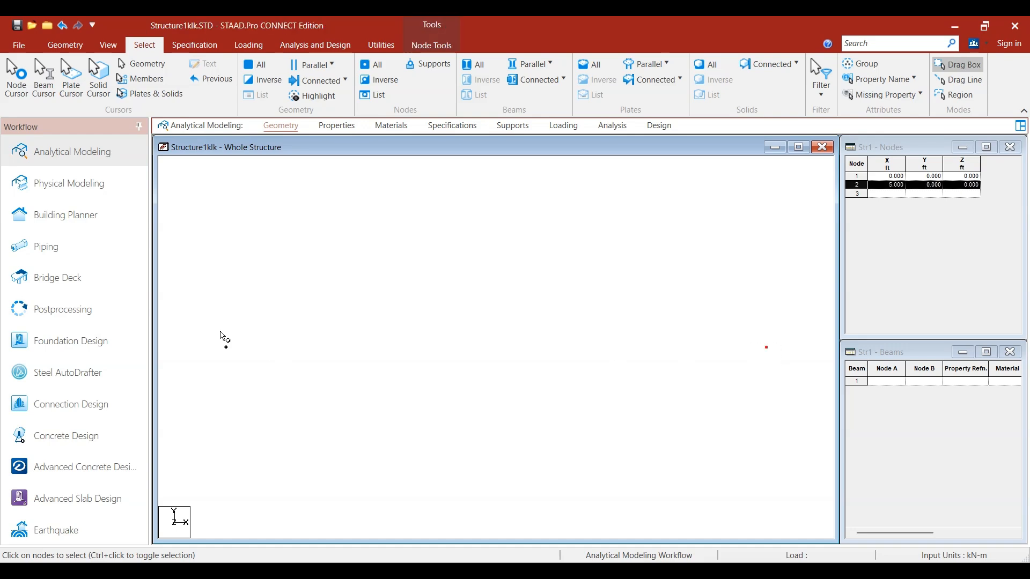
{"action": "left_click", "coordinate": [226, 347]}
{"action": "left_click", "coordinate": [366, 317]}
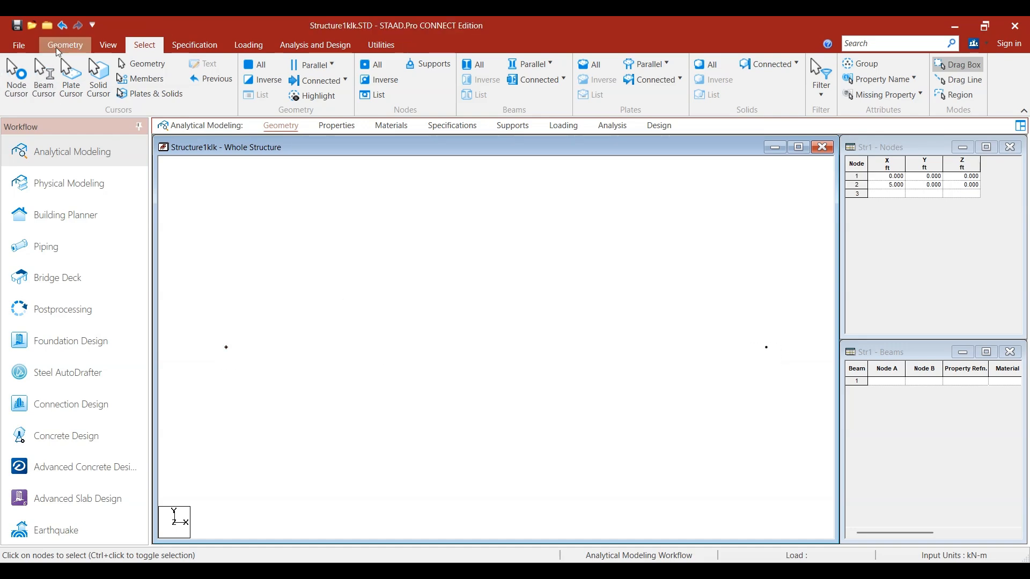
{"action": "left_click", "coordinate": [56, 48]}
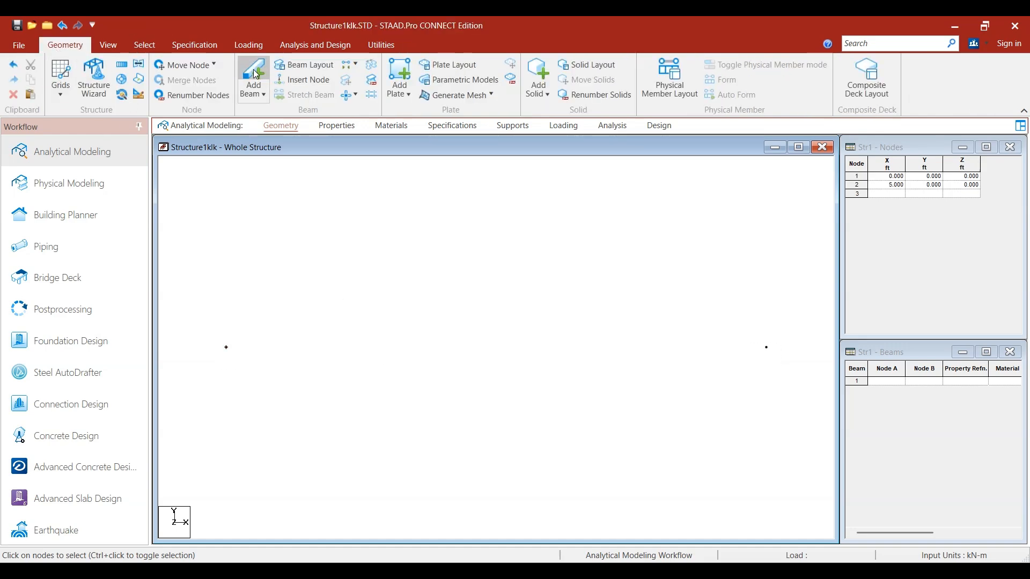
{"action": "left_click", "coordinate": [253, 75]}
{"action": "left_click_drag", "start_coordinate": [227, 348], "coordinate": [767, 348]}
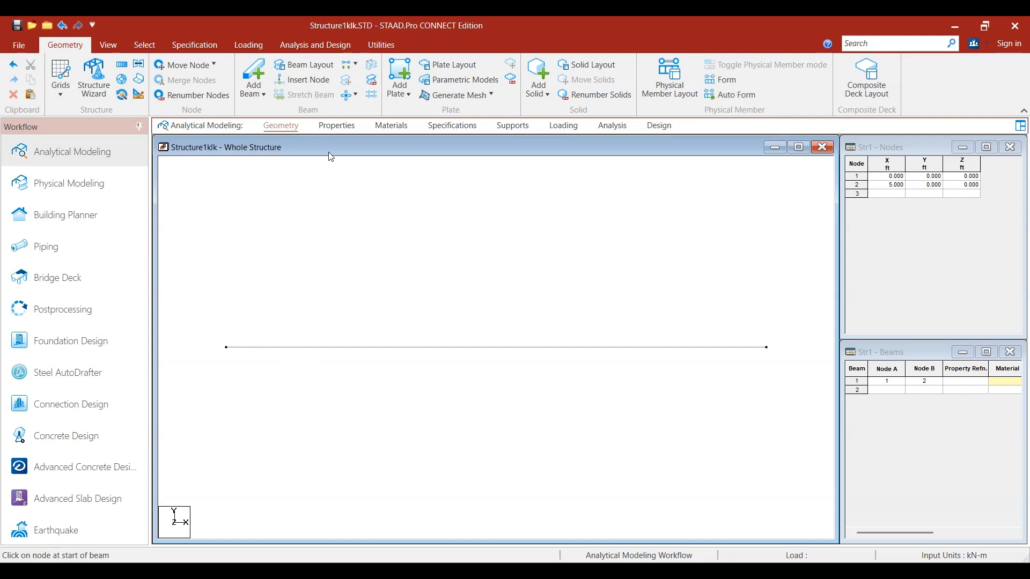
Step: Define a rectangular CONCRETE section property with YD 0.45 m and ZD 0.23 m
{"action": "left_click", "coordinate": [331, 127]}
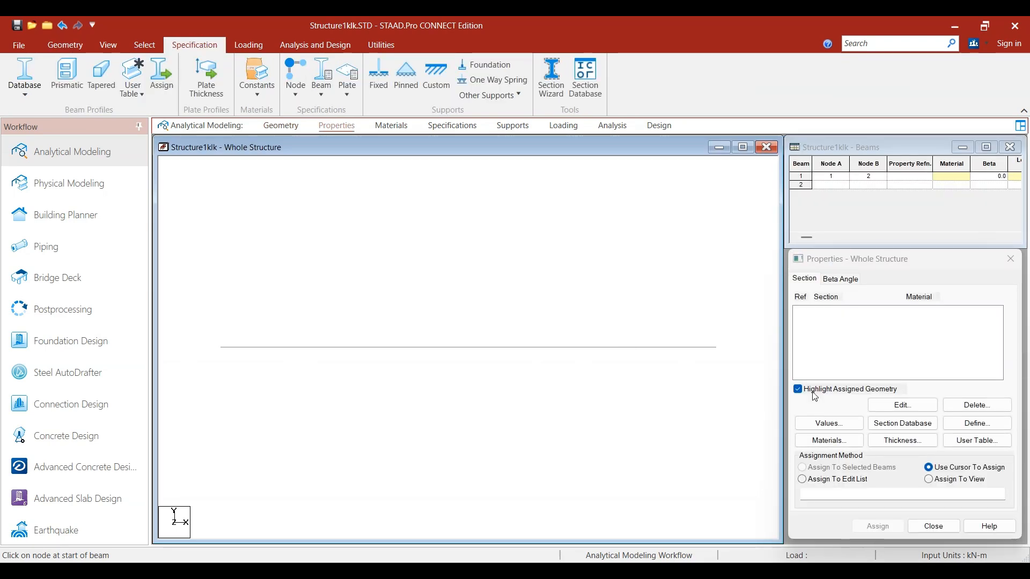
{"action": "left_click", "coordinate": [975, 423]}
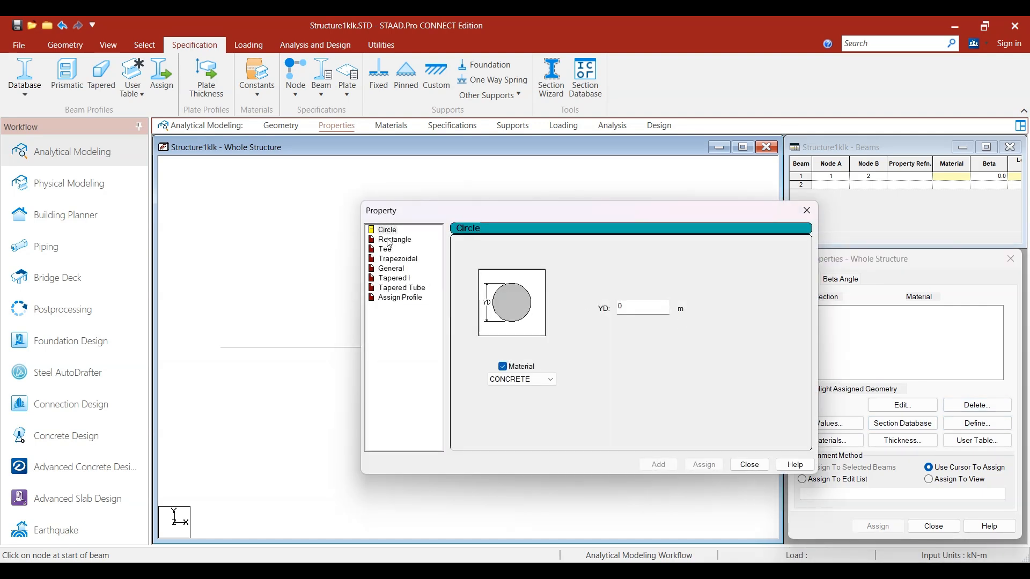
{"action": "left_click", "coordinate": [391, 239]}
{"action": "left_click", "coordinate": [648, 322]}
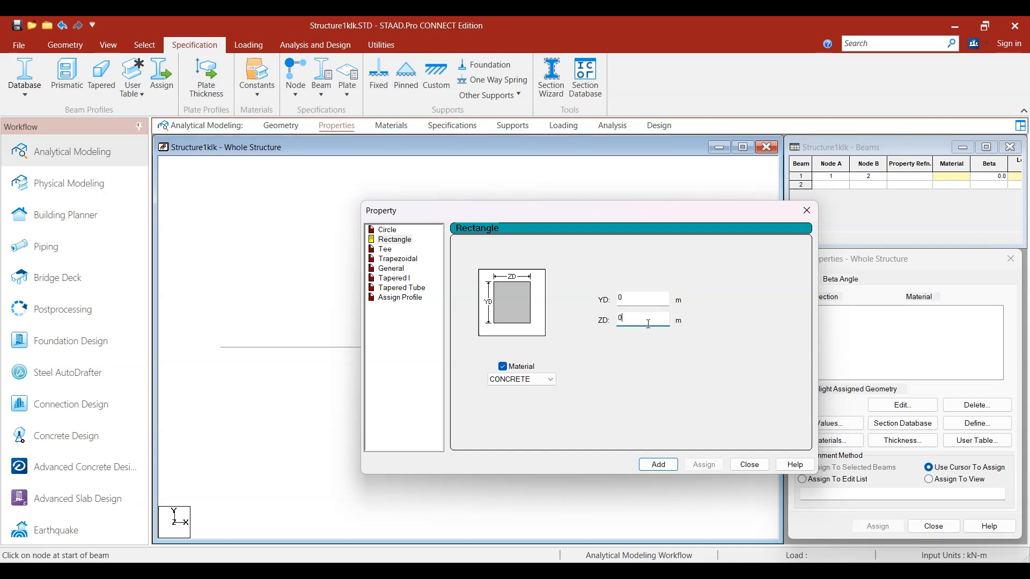
{"action": "type", "text": ".23"}
{"action": "left_click", "coordinate": [634, 296]}
{"action": "type", "text": ".45"}
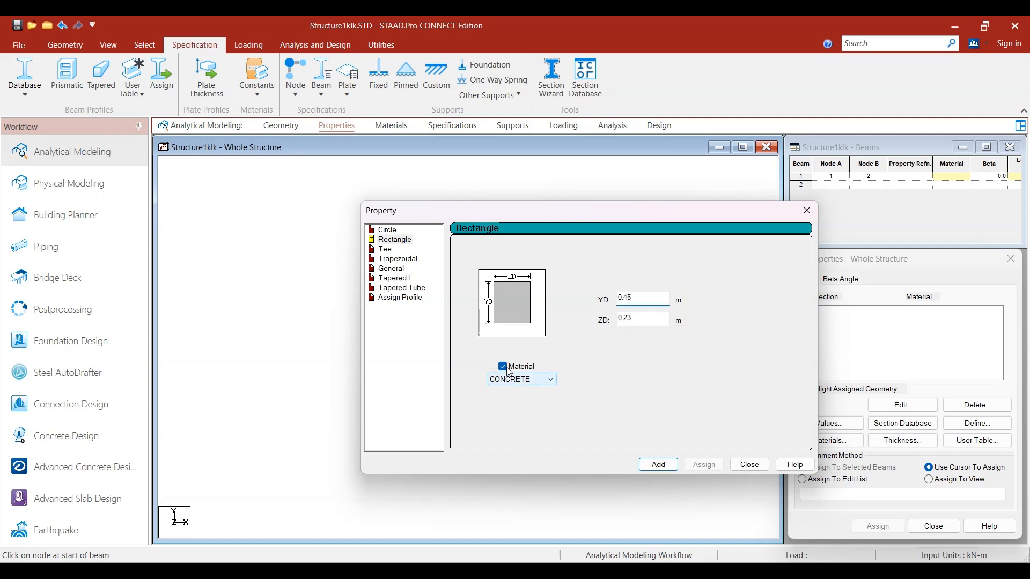
{"action": "left_click", "coordinate": [658, 464]}
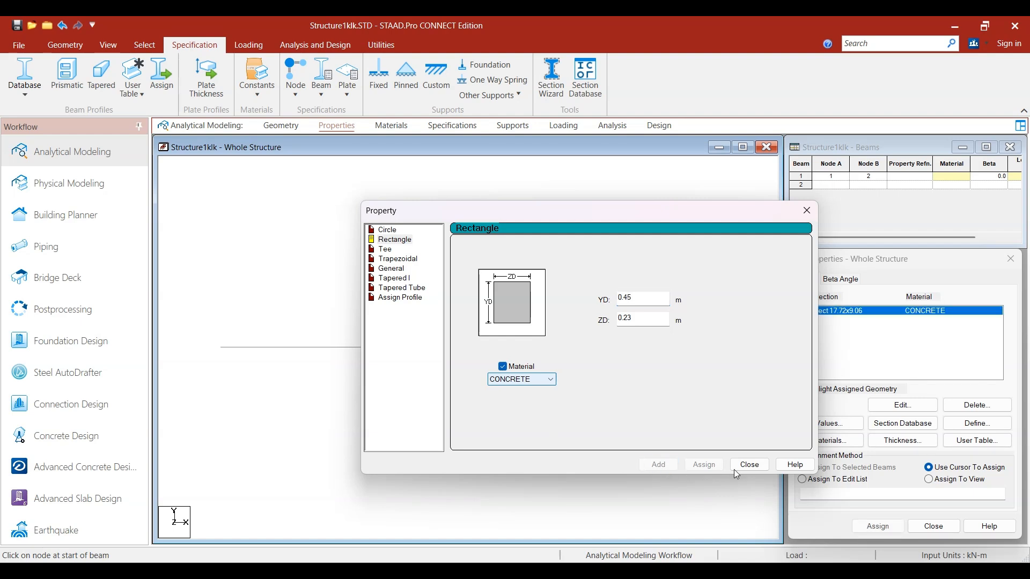
{"action": "left_click", "coordinate": [749, 464]}
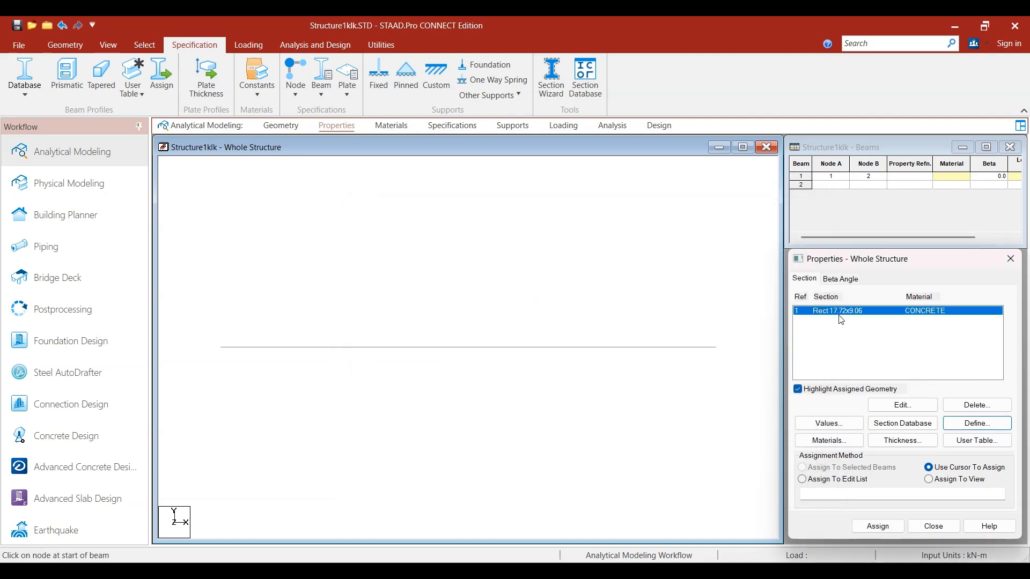
Step: Assign the rectangular concrete section to the beam using Assign To Selected Beams
{"action": "left_click", "coordinate": [407, 349]}
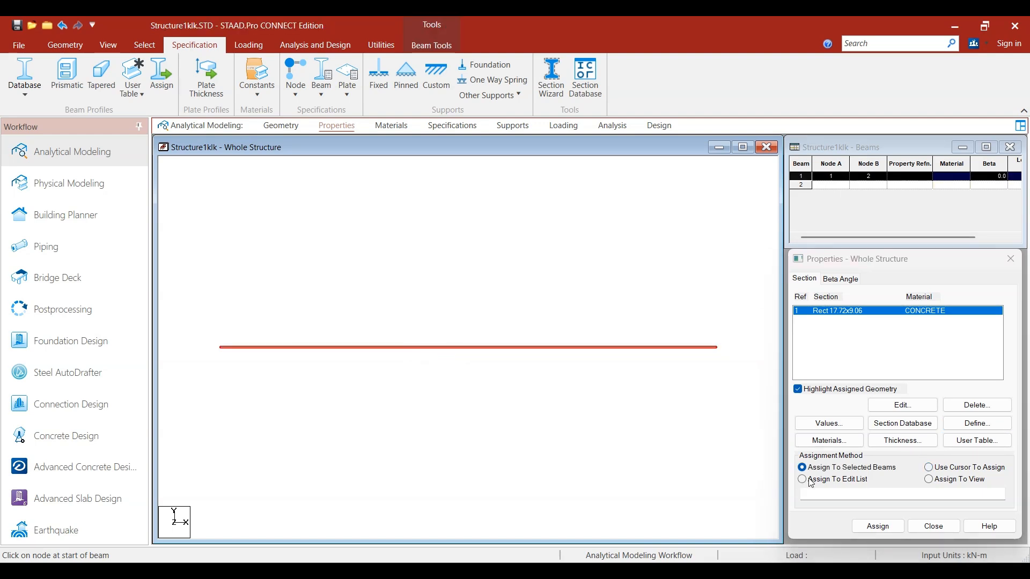
{"action": "left_click", "coordinate": [878, 526]}
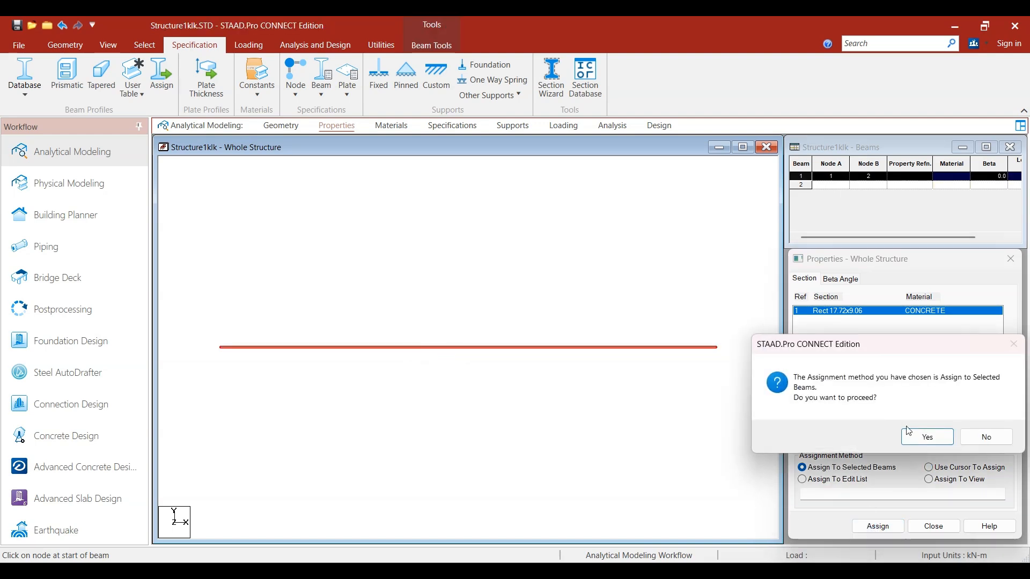
{"action": "left_click", "coordinate": [925, 435]}
{"action": "left_click", "coordinate": [558, 441]}
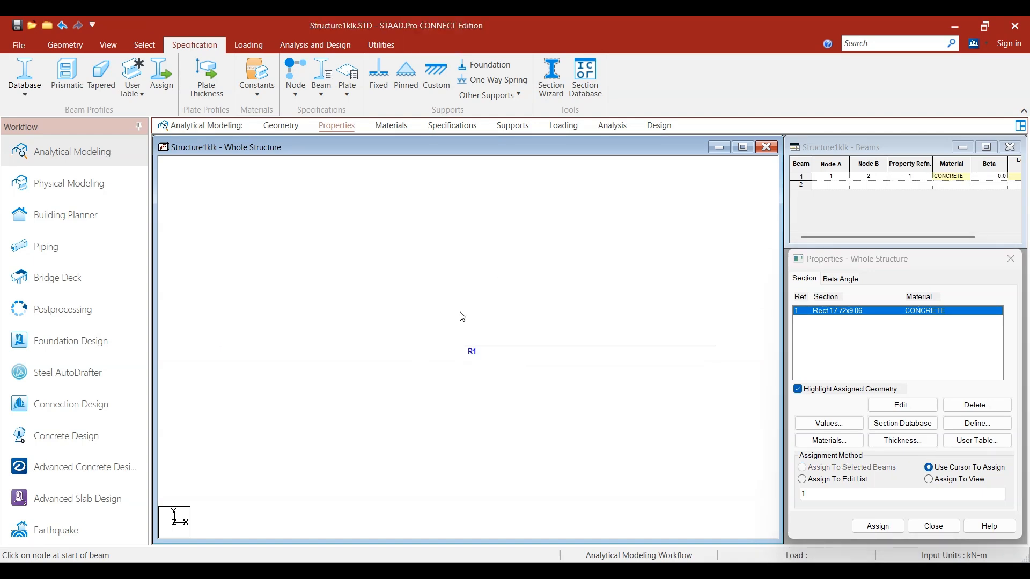
Step: Create a pinned support definition for the structure
{"action": "left_click", "coordinate": [505, 129]}
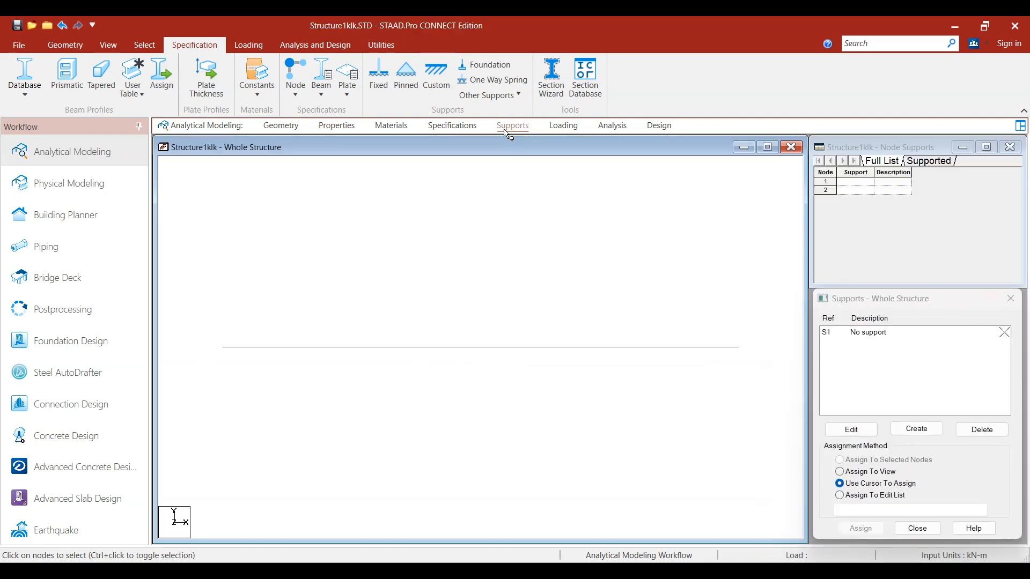
{"action": "left_click", "coordinate": [916, 429]}
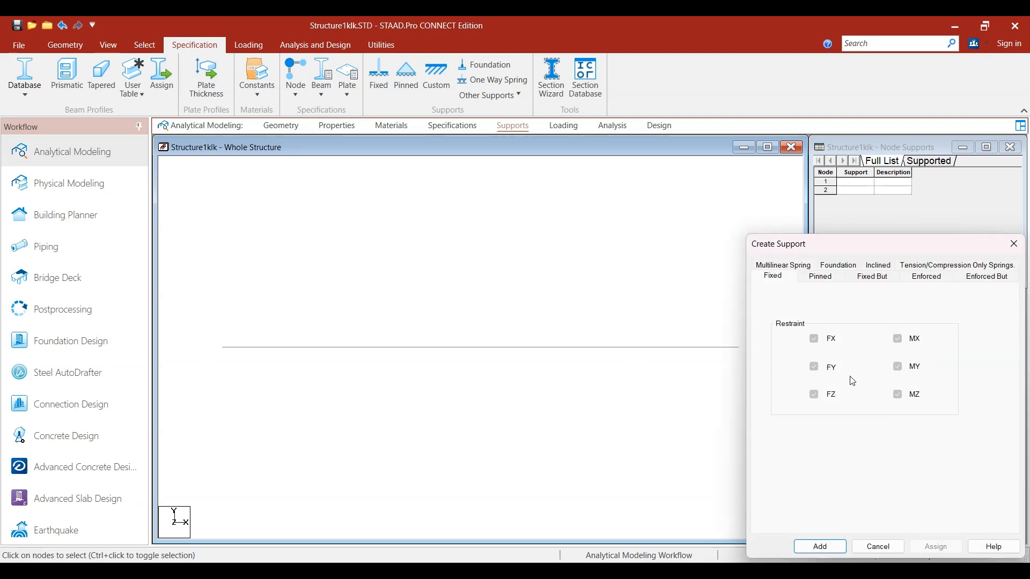
{"action": "left_click", "coordinate": [818, 278]}
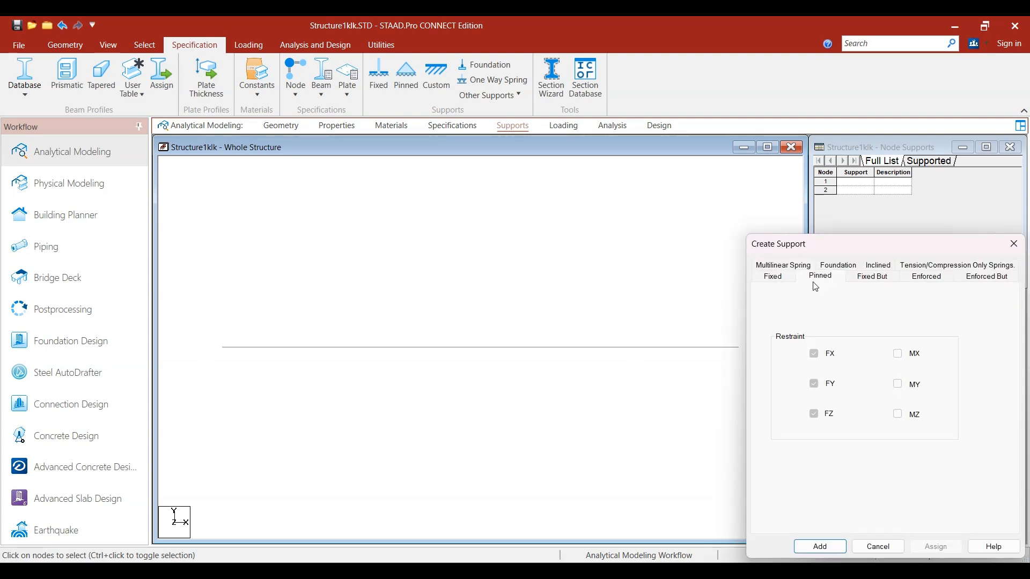
{"action": "left_click", "coordinate": [806, 548]}
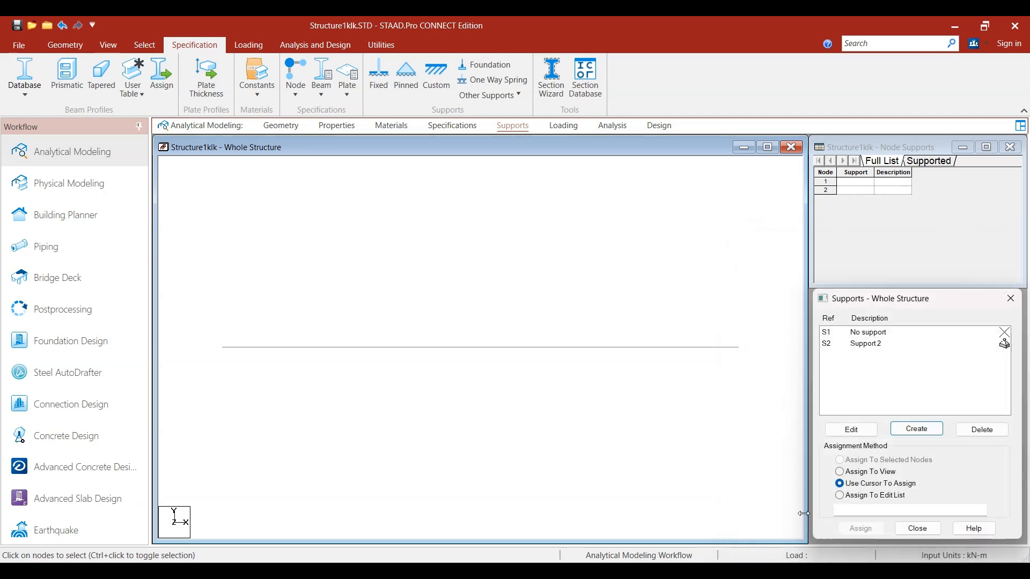
Step: Assign the pinned support to both end nodes of the beam using Assign To Selected Nodes
{"action": "left_click", "coordinate": [862, 347]}
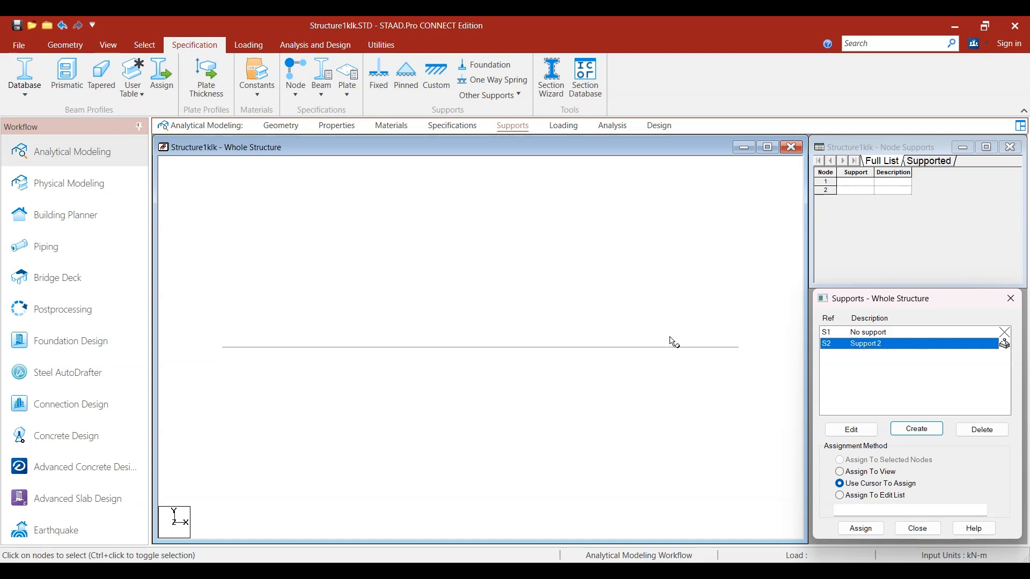
{"action": "left_click_drag", "start_coordinate": [194, 318], "coordinate": [754, 387]}
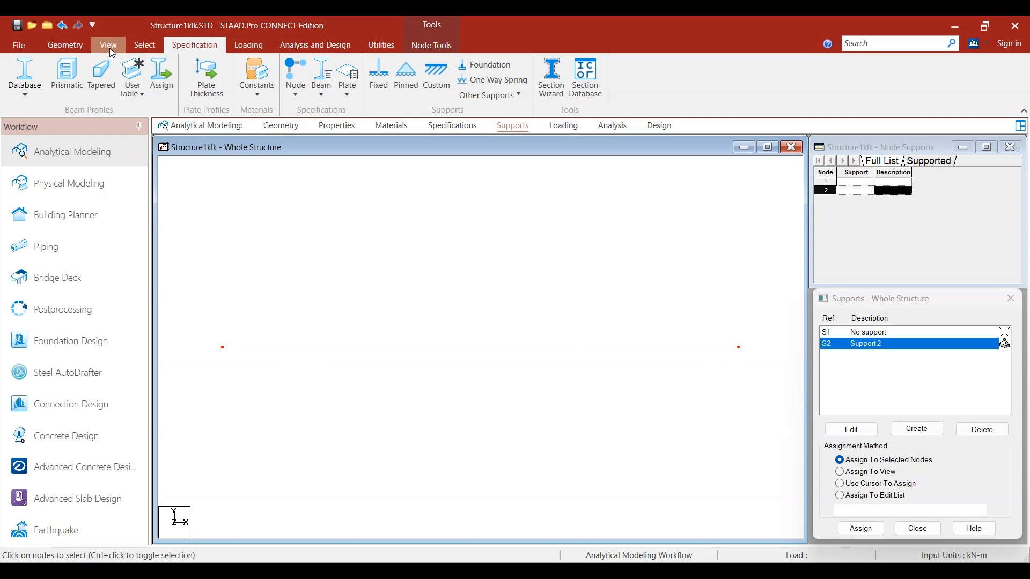
{"action": "left_click", "coordinate": [146, 44]}
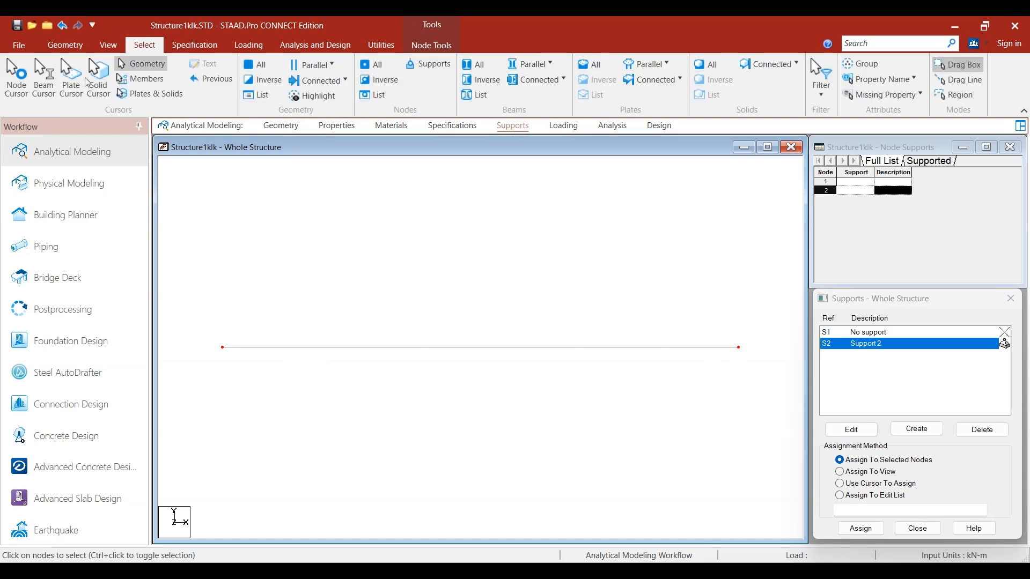
{"action": "left_click", "coordinate": [16, 78]}
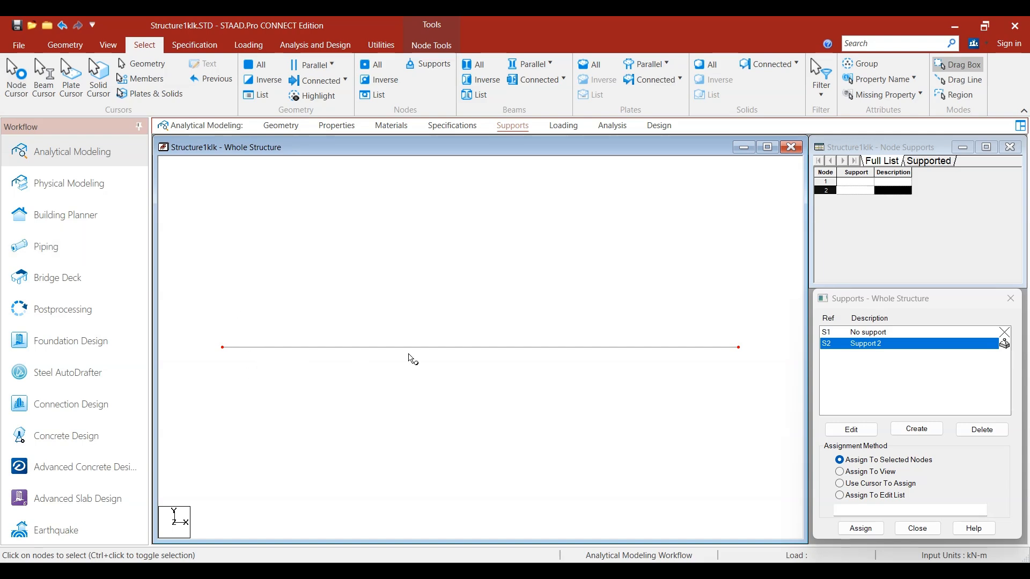
{"action": "left_click", "coordinate": [859, 463]}
{"action": "left_click", "coordinate": [858, 528]}
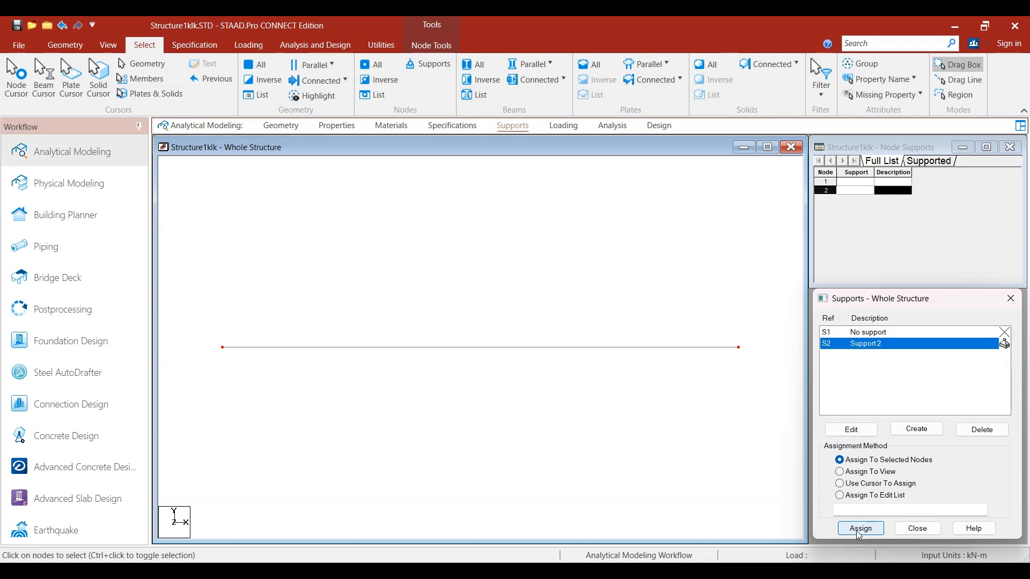
{"action": "left_click", "coordinate": [926, 457]}
{"action": "left_click", "coordinate": [509, 434]}
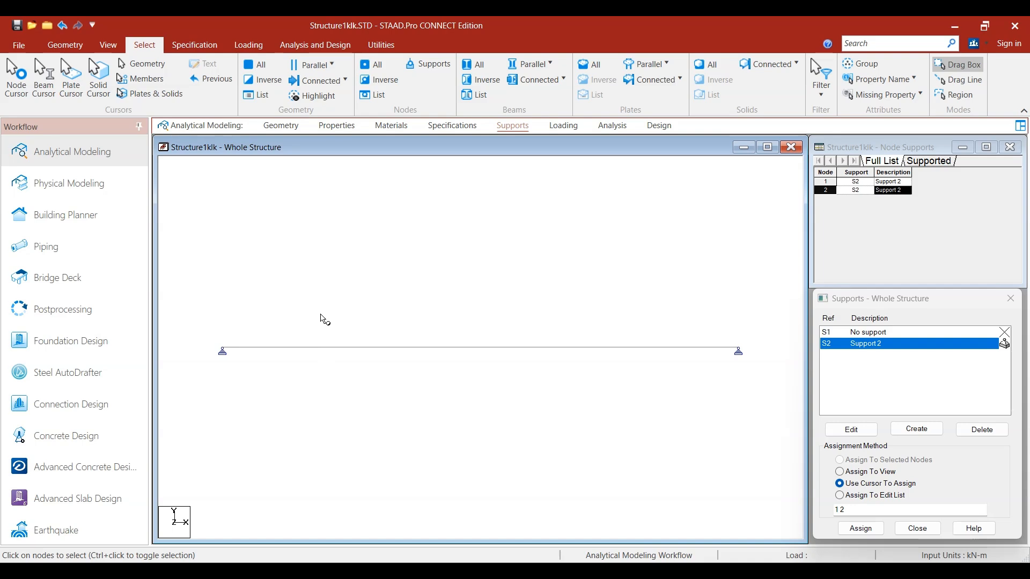
Step: Create a primary load case titled Load with loading type None
{"action": "left_click", "coordinate": [561, 127]}
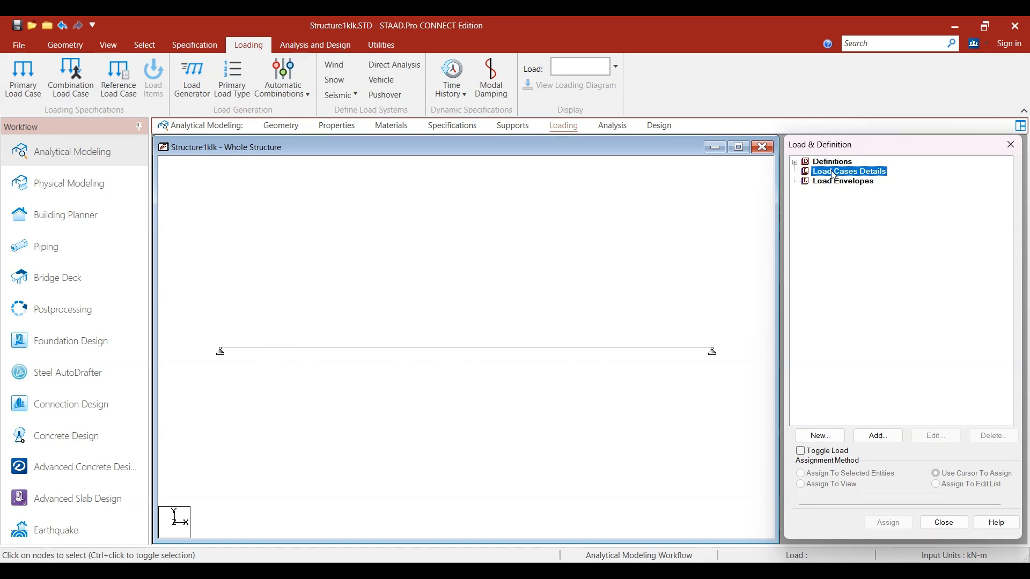
{"action": "left_click", "coordinate": [874, 436]}
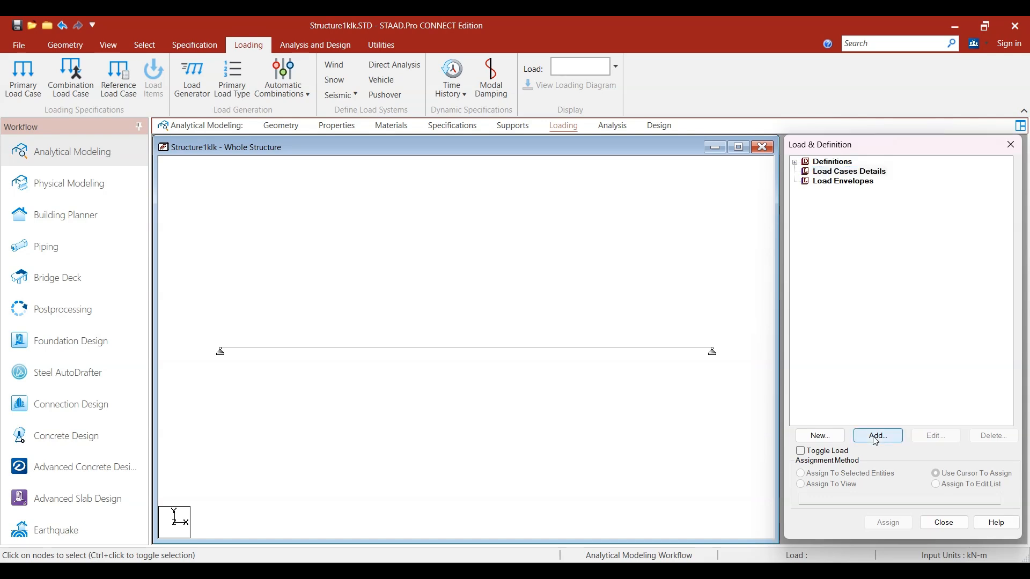
{"action": "left_click", "coordinate": [660, 257]}
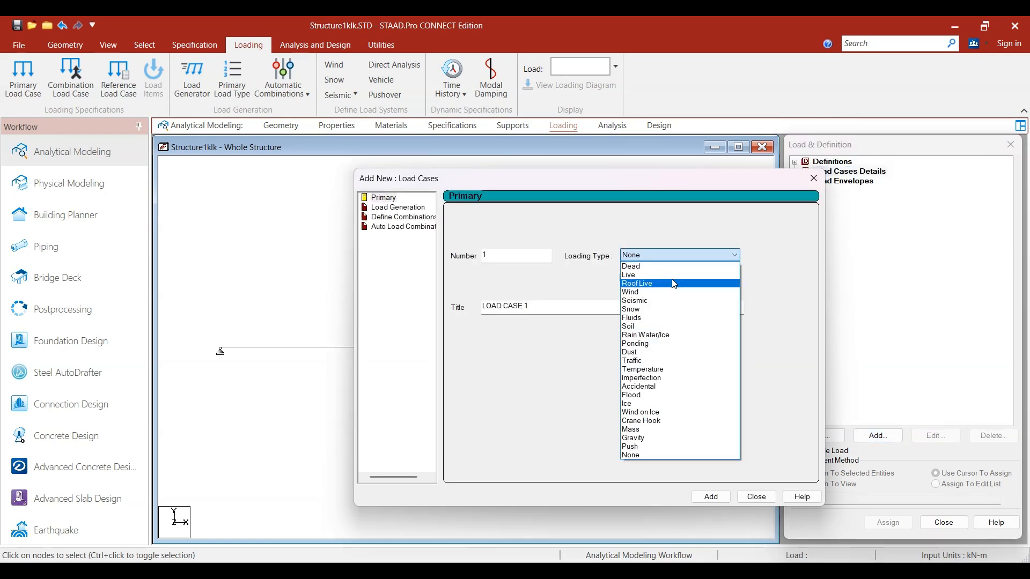
{"action": "left_click", "coordinate": [658, 252]}
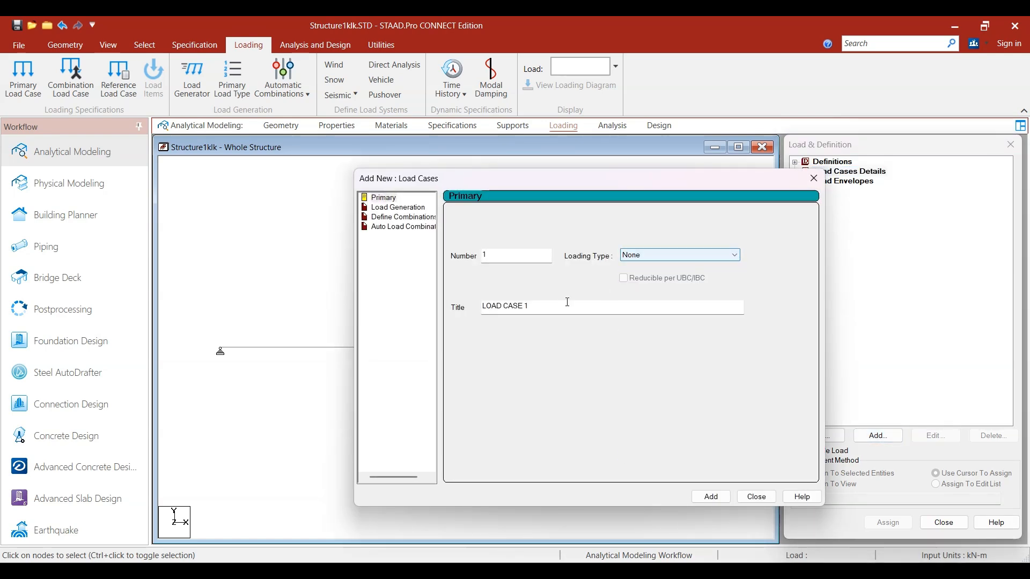
{"action": "left_click_drag", "start_coordinate": [568, 302], "coordinate": [478, 316]}
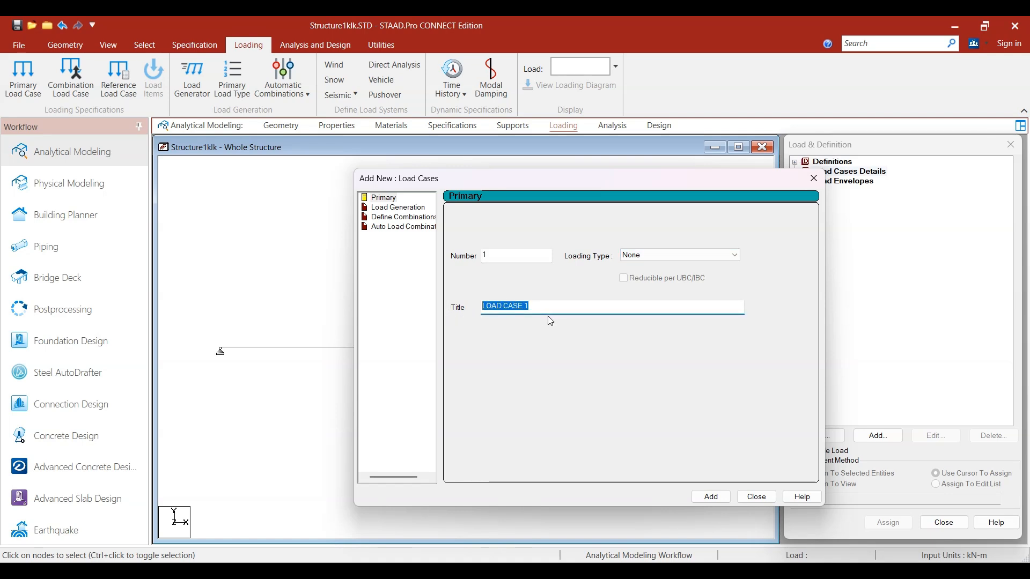
{"action": "type", "text": "Load"}
{"action": "left_click", "coordinate": [711, 496]}
{"action": "left_click", "coordinate": [756, 496]}
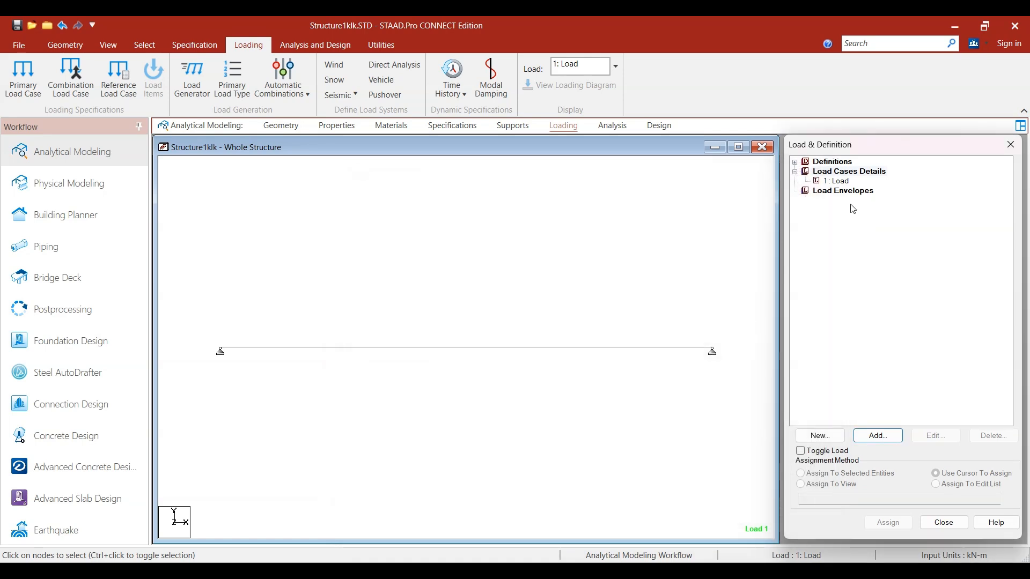
Step: Add a concentrated member force of -10 kN in the GY direction to the Load case, leaving the distances blank
{"action": "left_click", "coordinate": [847, 191]}
{"action": "left_click", "coordinate": [838, 183]}
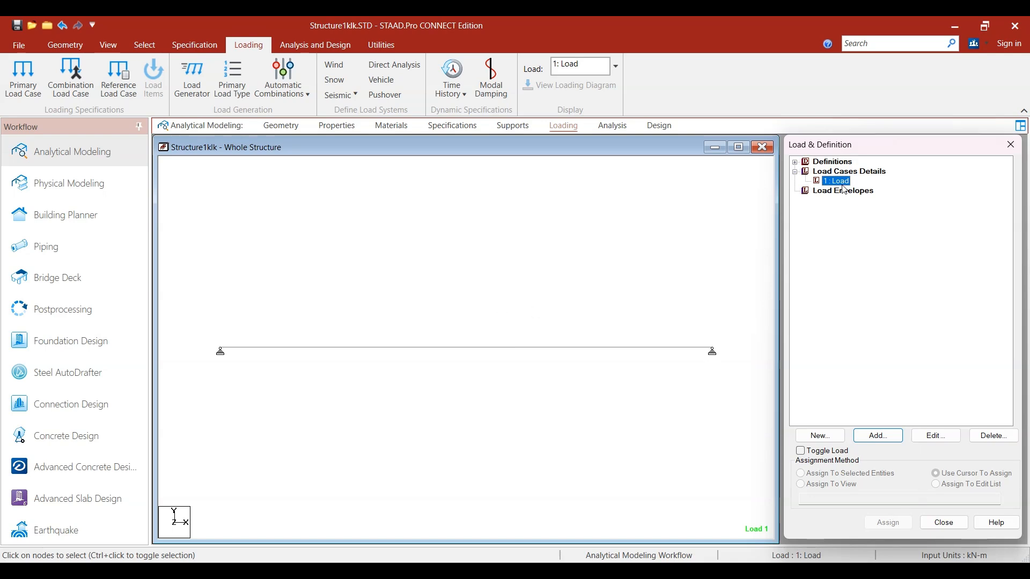
{"action": "left_click", "coordinate": [891, 440]}
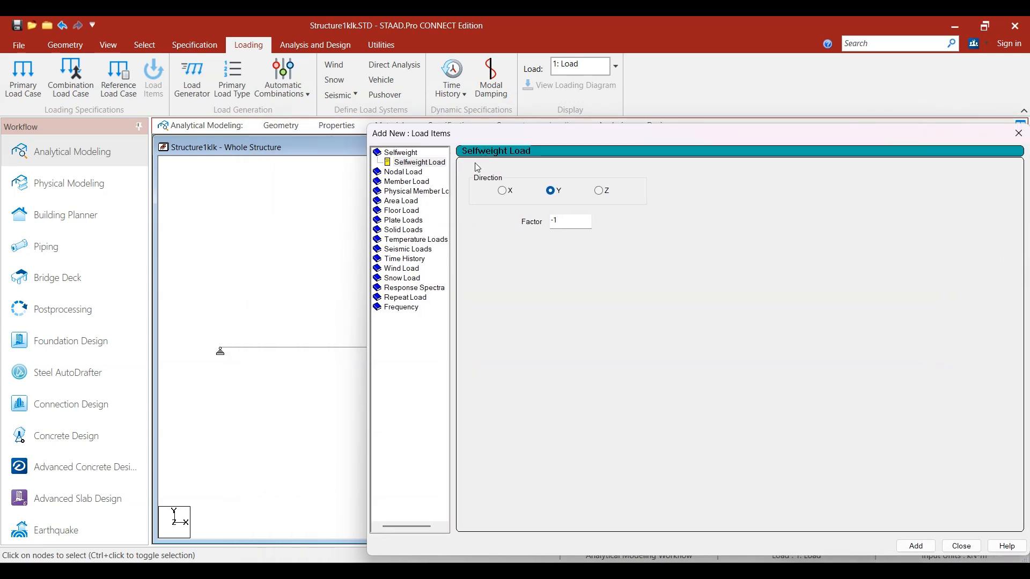
{"action": "left_click", "coordinate": [409, 183]}
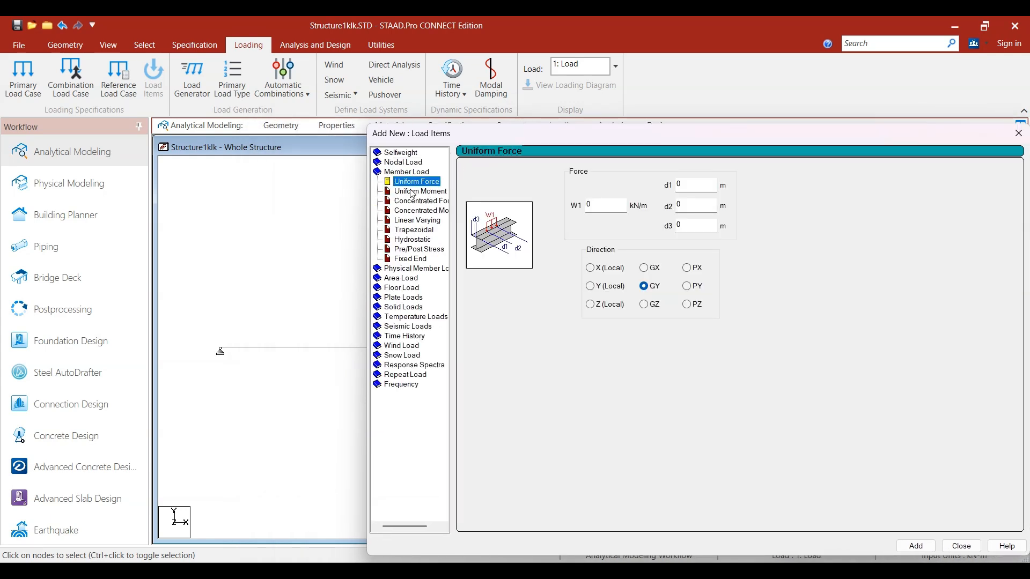
{"action": "left_click", "coordinate": [431, 203]}
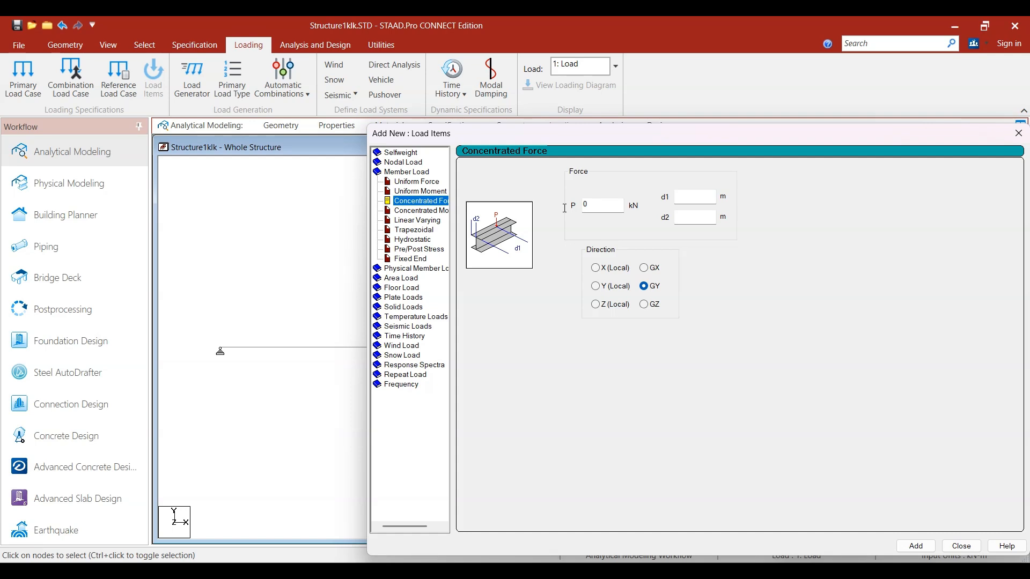
{"action": "left_click", "coordinate": [595, 206]}
{"action": "key", "text": "BackSpace"}
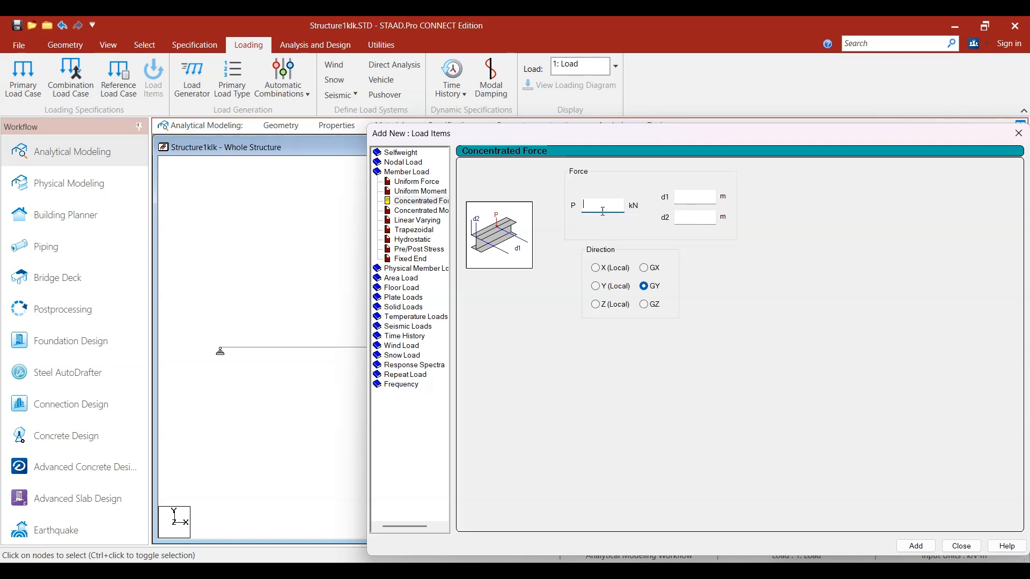
{"action": "type", "text": "-10"}
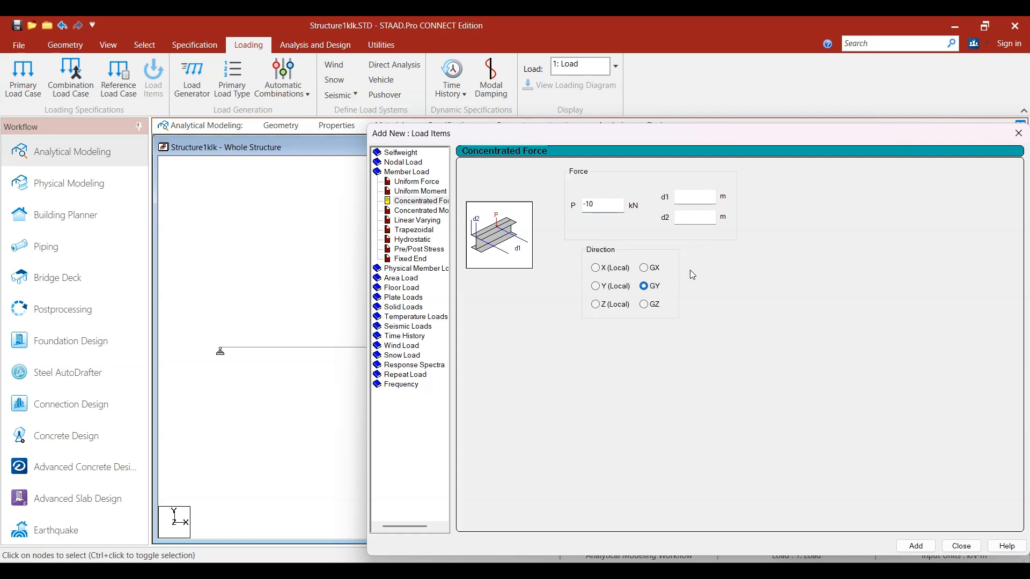
{"action": "left_click_drag", "start_coordinate": [754, 138], "coordinate": [613, 110]}
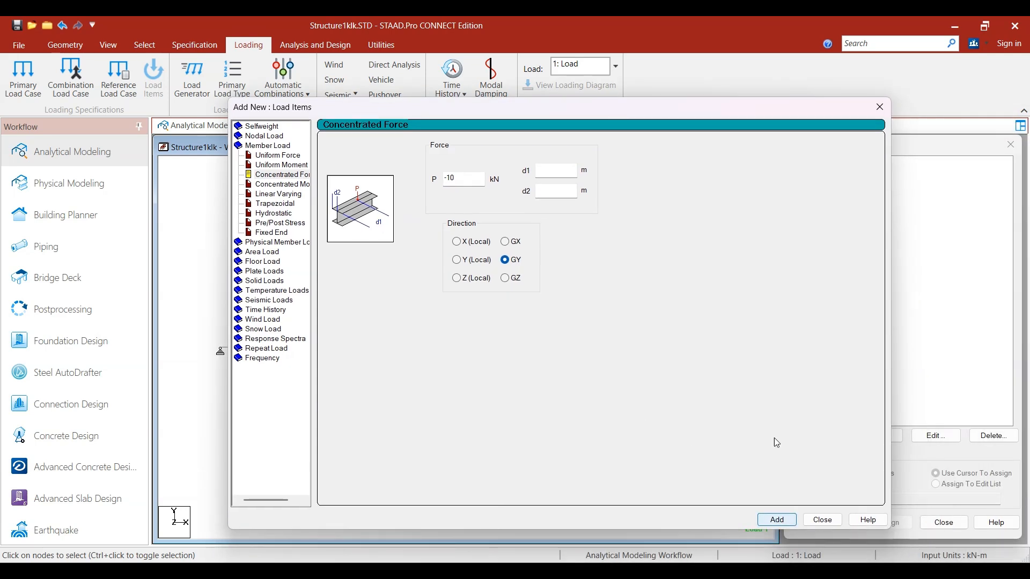
{"action": "left_click_drag", "start_coordinate": [745, 106], "coordinate": [613, 92]}
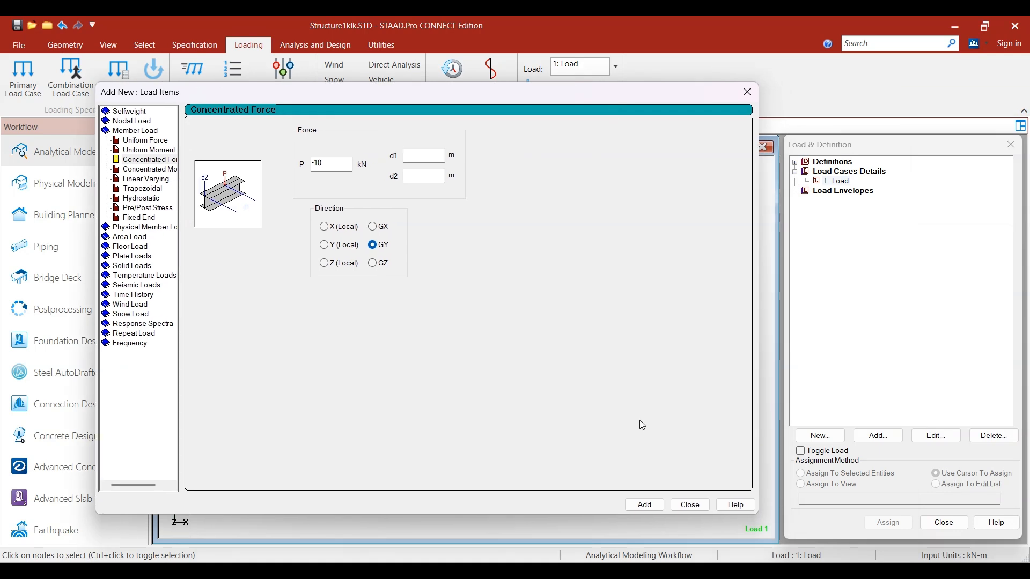
{"action": "left_click", "coordinate": [645, 505]}
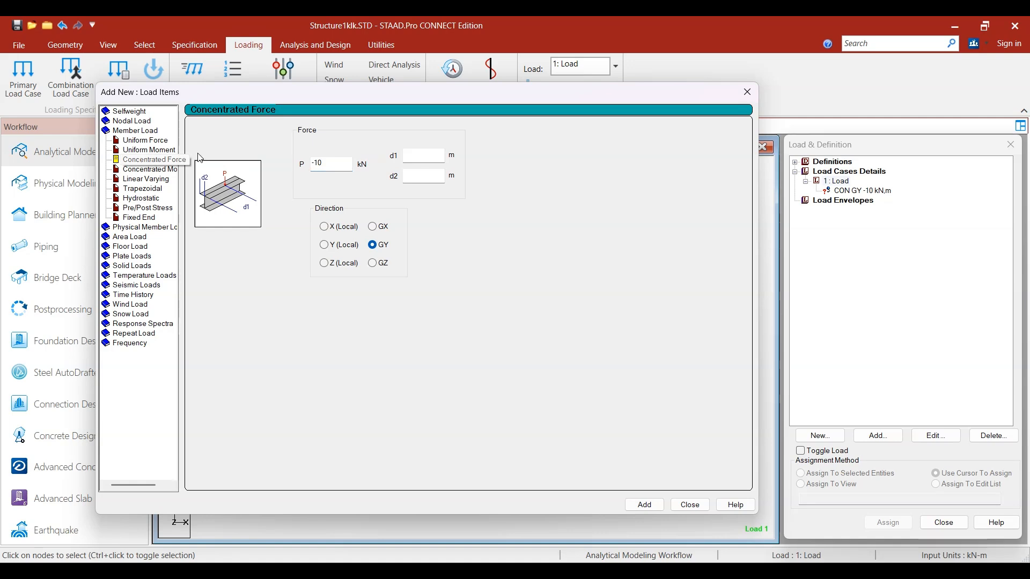
Step: Add a concentrated member force of -15 kN in the GY direction with d1 at 1.5 m
{"action": "left_click", "coordinate": [345, 164]}
{"action": "type", "text": "5"}
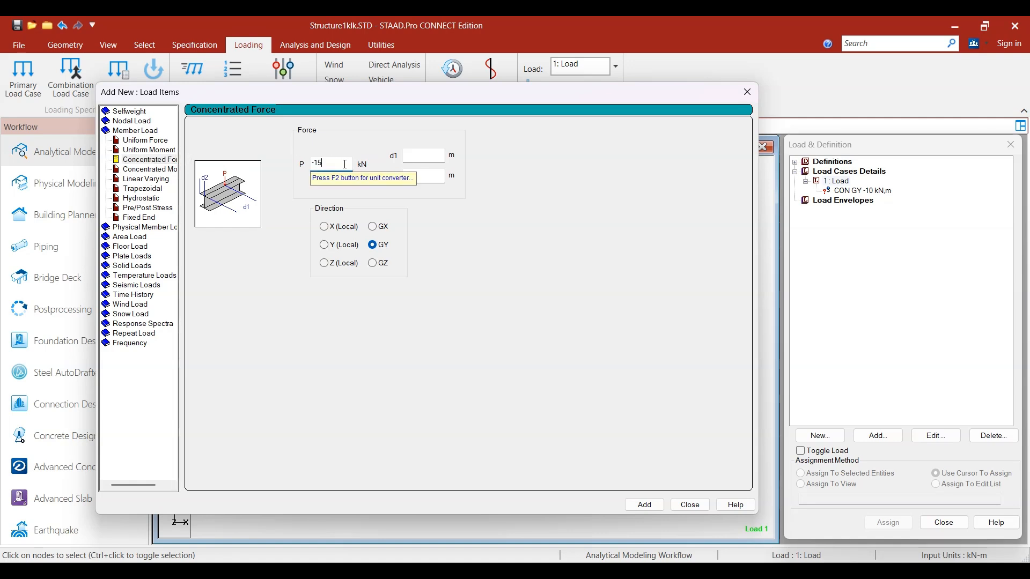
{"action": "left_click", "coordinate": [428, 155]}
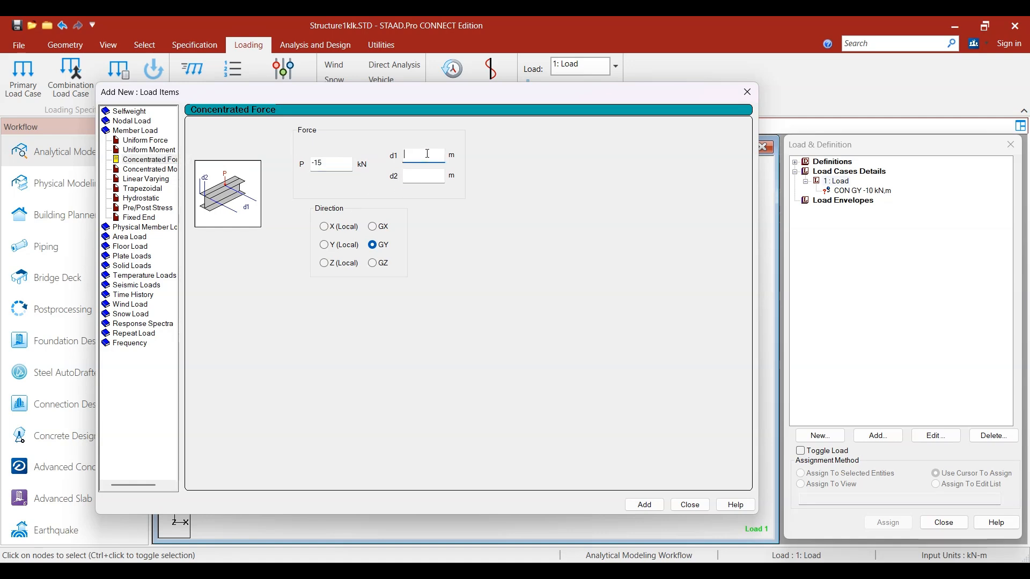
{"action": "type", "text": "1.5"}
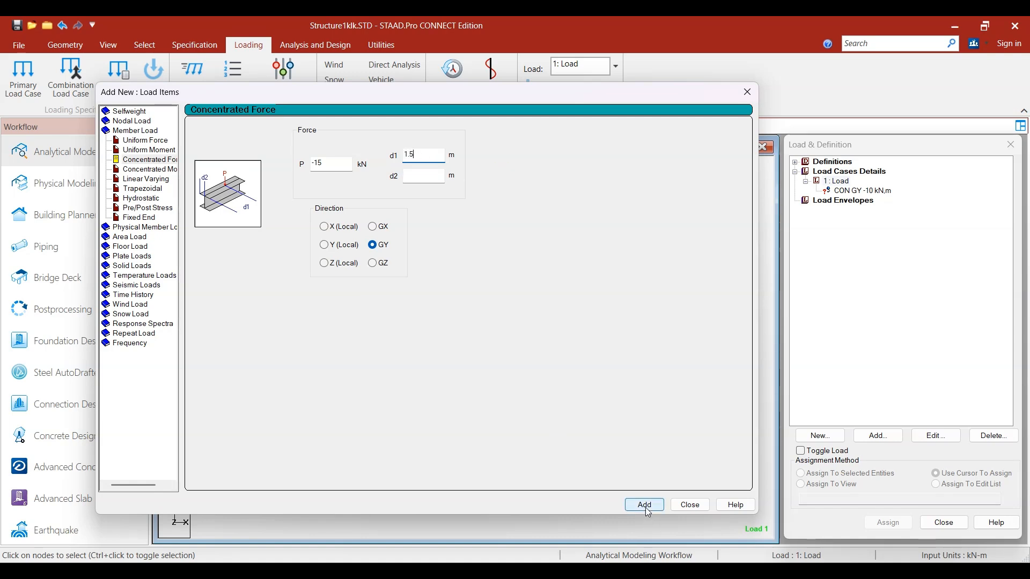
{"action": "left_click", "coordinate": [646, 506]}
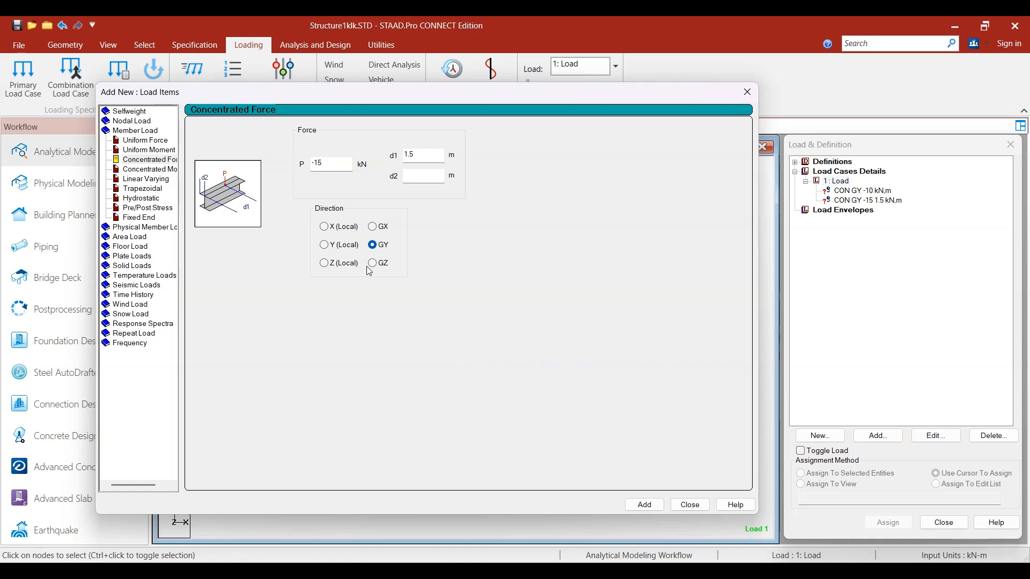
Step: Add a concentrated member force of -20 kN in the GY direction with d1 at 4.5 m and close the load items dialog
{"action": "double_click", "coordinate": [330, 163]}
{"action": "key", "text": "BackSpace"}
{"action": "type", "text": "-20"}
{"action": "key", "text": "Tab"}
{"action": "type", "text": "4.5"}
{"action": "left_click", "coordinate": [644, 506]}
{"action": "left_click", "coordinate": [690, 505]}
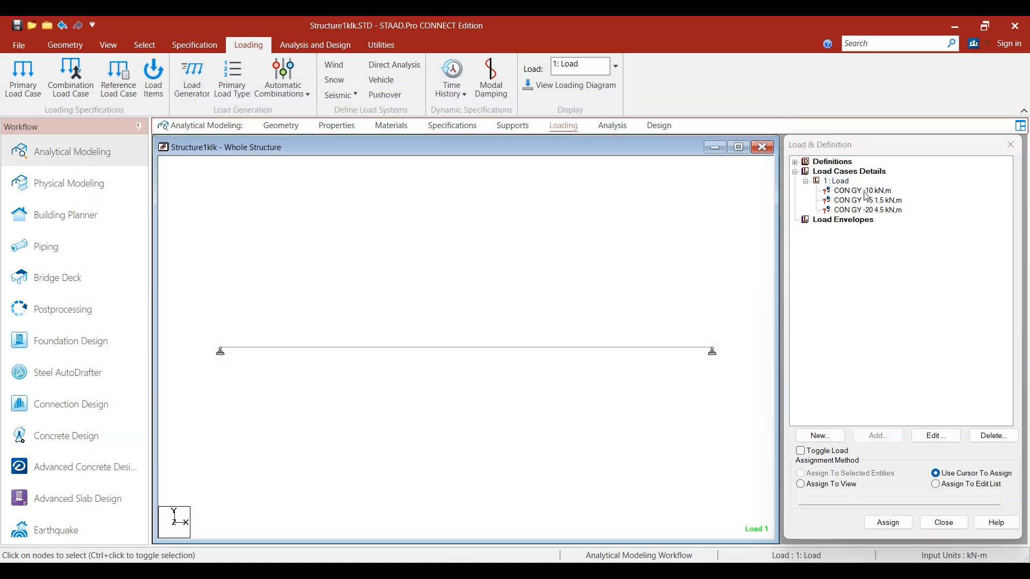
Step: Delete all three concentrated force items from the Load case
{"action": "left_click", "coordinate": [866, 192]}
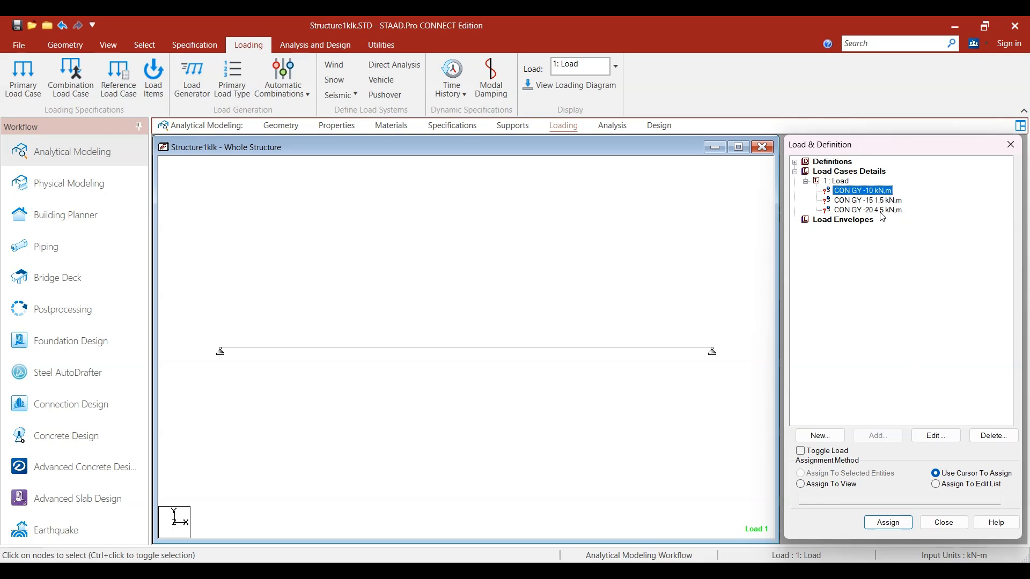
{"action": "left_click", "coordinate": [995, 435]}
{"action": "left_click", "coordinate": [1017, 438]}
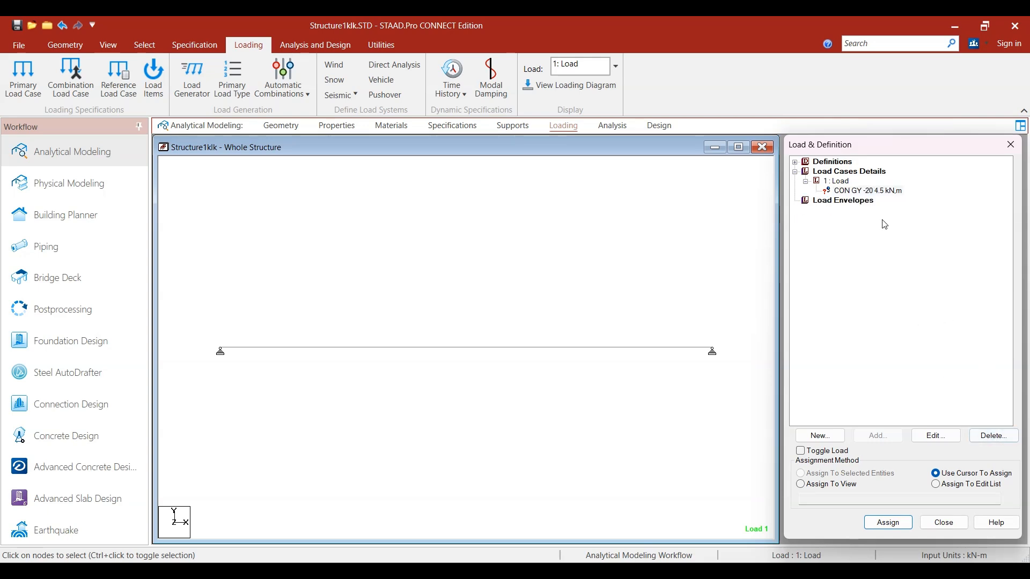
{"action": "left_click", "coordinate": [876, 192]}
{"action": "key", "text": "Delete"}
Step: Add a concentrated member force of -10 kN in the GY direction to the Load case, with both distances left blank
{"action": "left_click", "coordinate": [834, 181]}
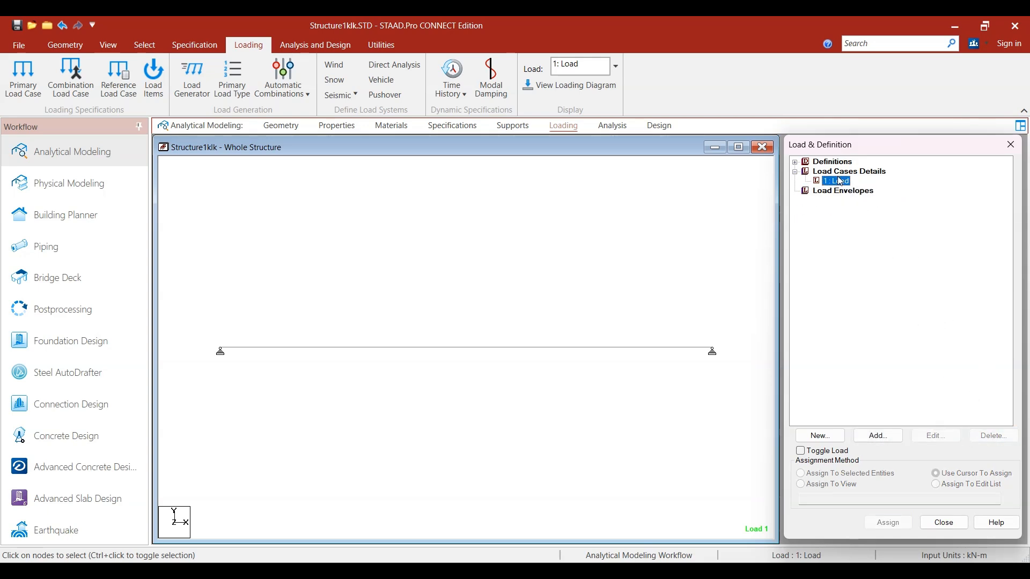
{"action": "left_click", "coordinate": [878, 435]}
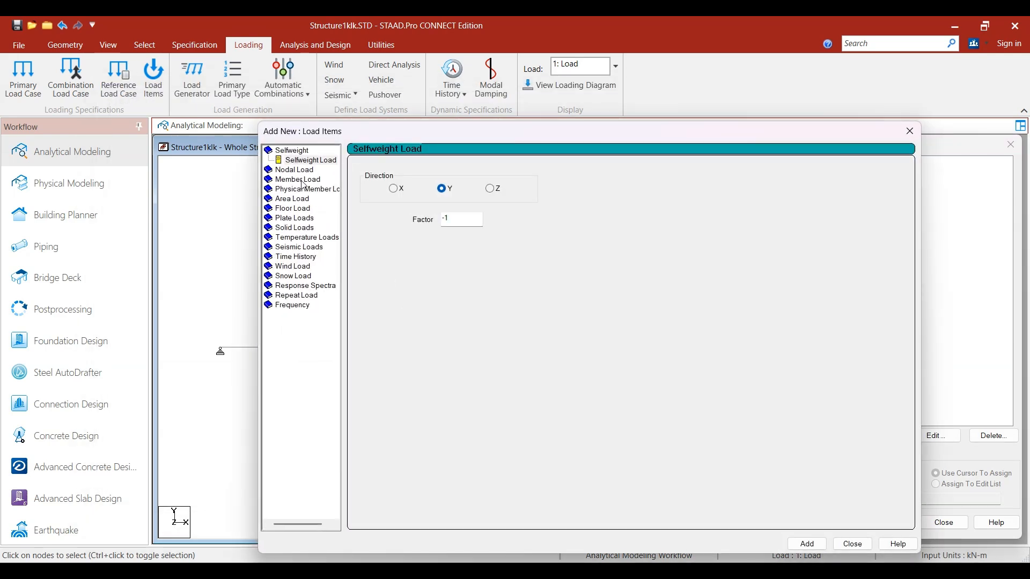
{"action": "left_click", "coordinate": [302, 180]}
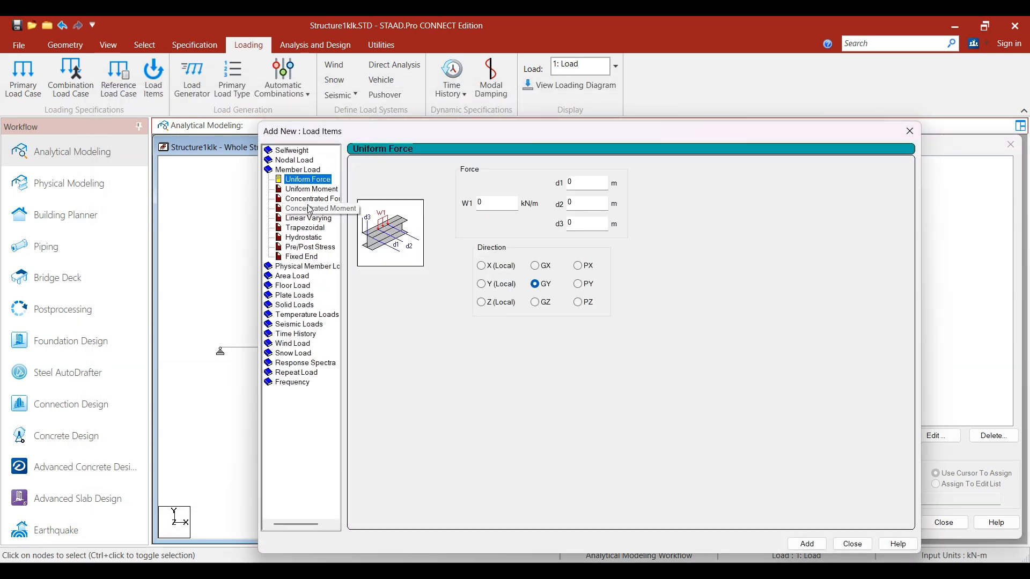
{"action": "left_click", "coordinate": [314, 199]}
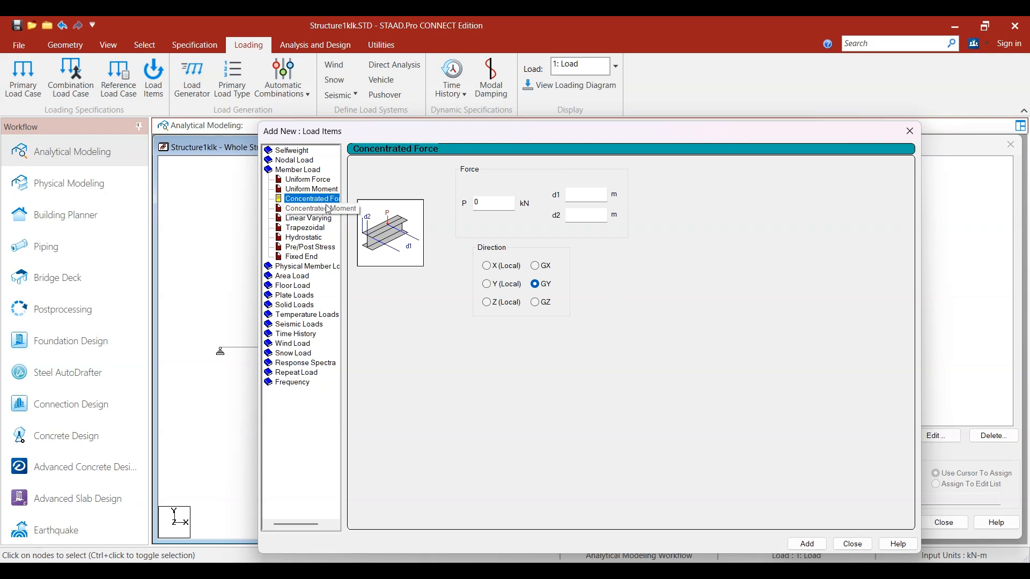
{"action": "left_click", "coordinate": [335, 211]}
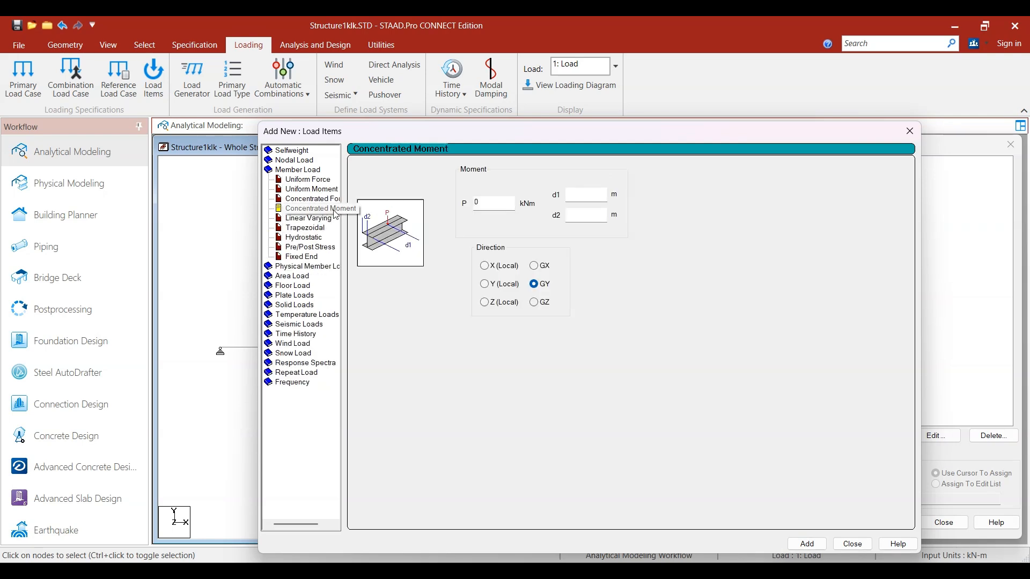
{"action": "left_click", "coordinate": [309, 199]}
{"action": "left_click", "coordinate": [512, 206]}
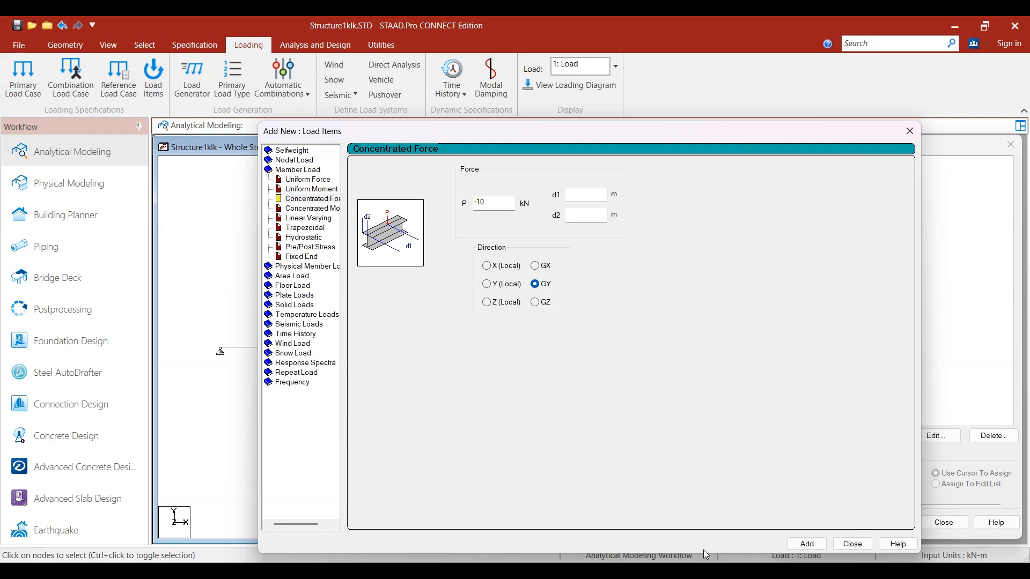
{"action": "left_click_drag", "start_coordinate": [627, 139], "coordinate": [523, 65]}
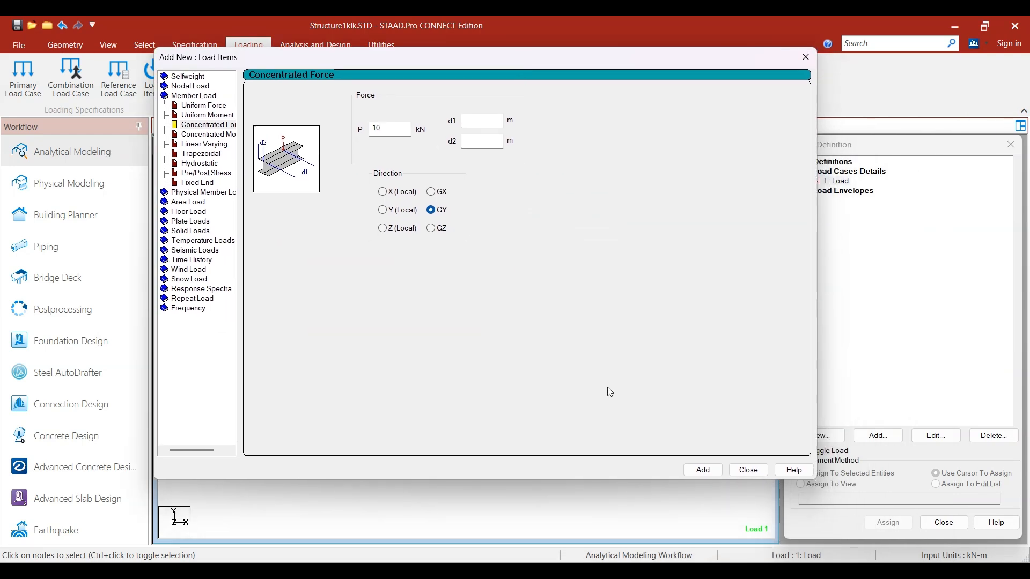
{"action": "left_click", "coordinate": [700, 471]}
Step: Add a second concentrated member force of -15 kN in the GY direction with d1 at 1.5 m
{"action": "left_click", "coordinate": [406, 130]}
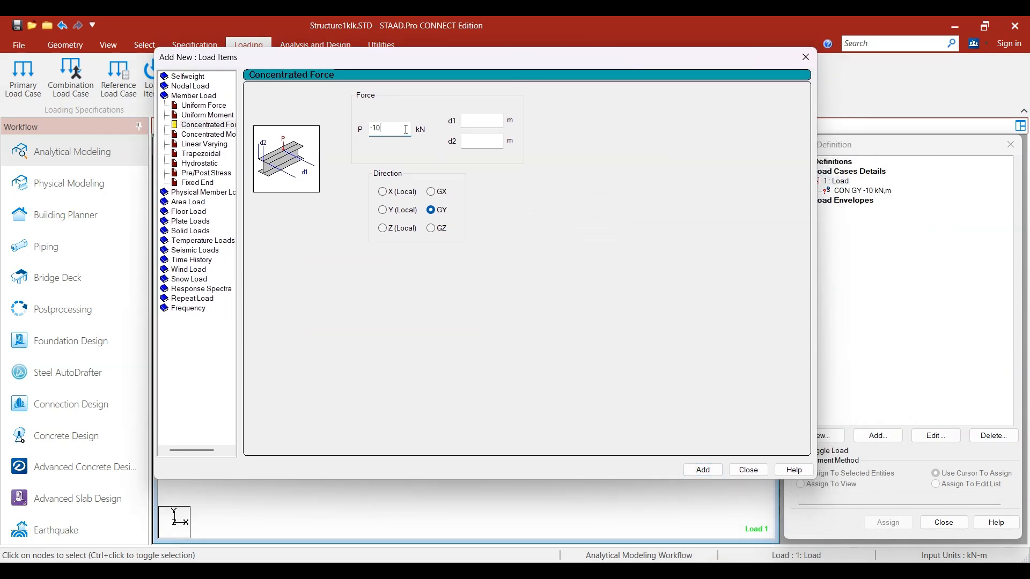
{"action": "type", "text": "51.5"}
{"action": "left_click", "coordinate": [705, 472]}
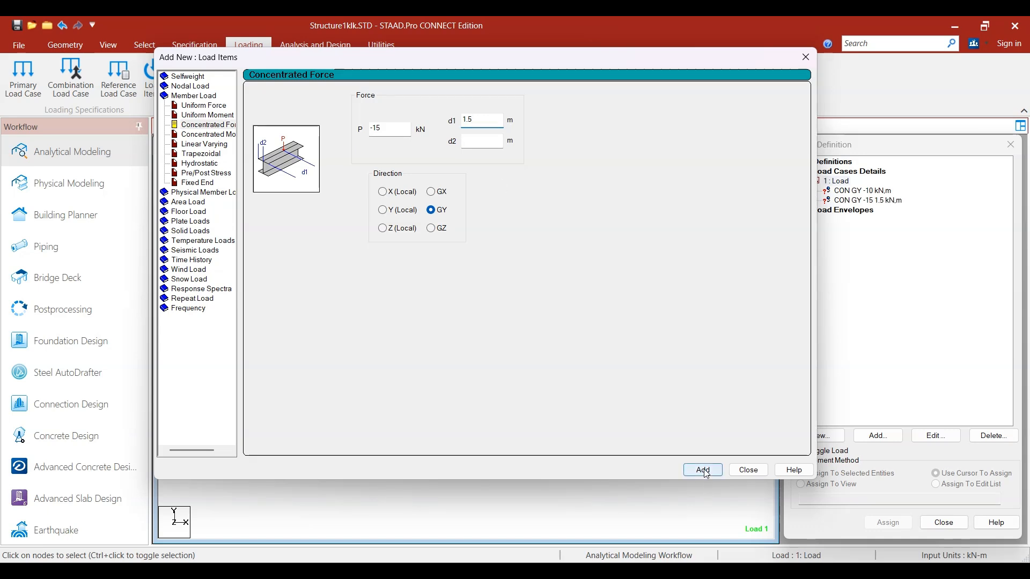
Step: Add a third concentrated force of -20 kN in GY with d1 at 4.5 m, and close the load items dialog
{"action": "double_click", "coordinate": [378, 127]}
{"action": "type", "text": "-20"}
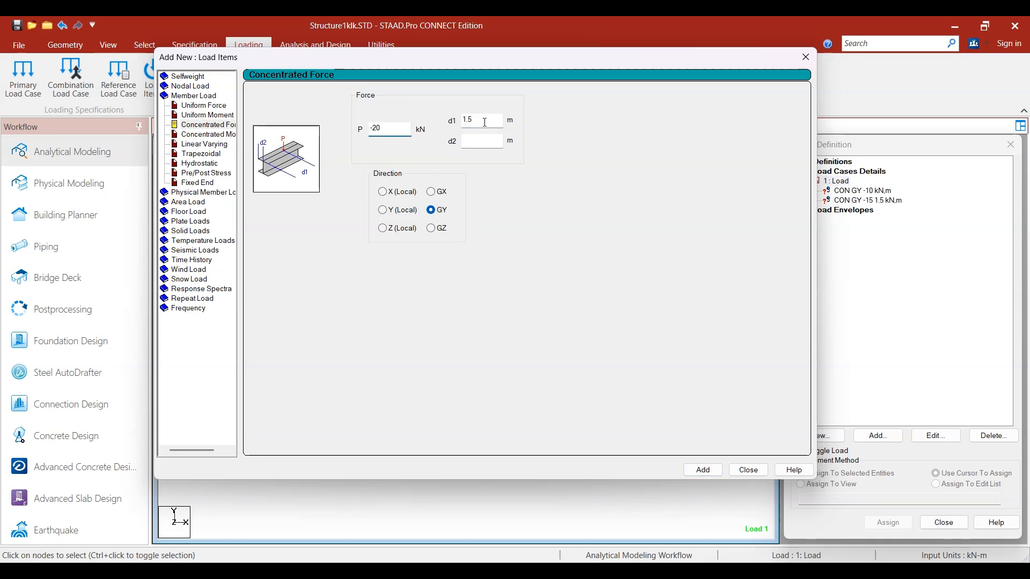
{"action": "key", "text": "Tab"}
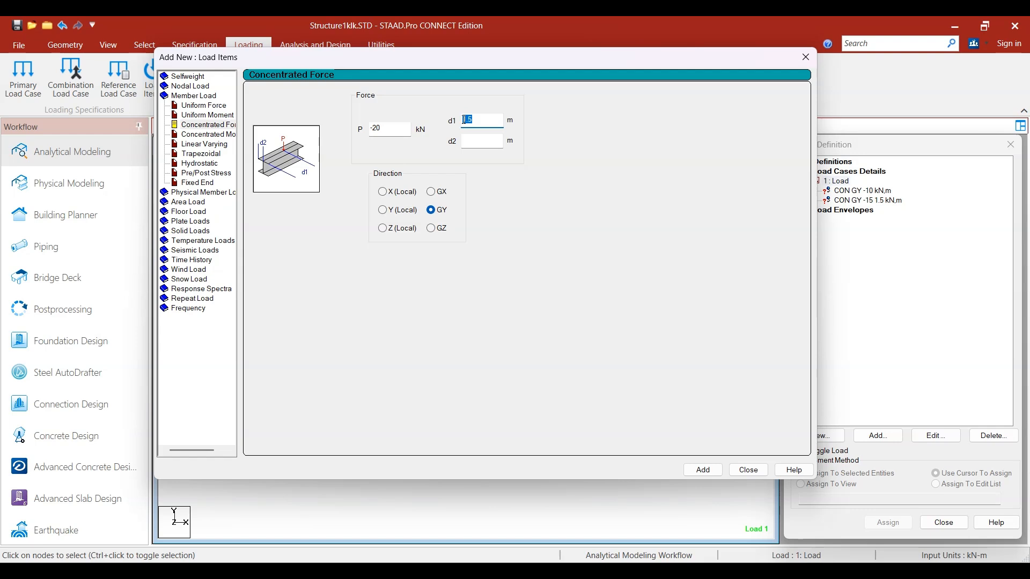
{"action": "type", "text": "4.5"}
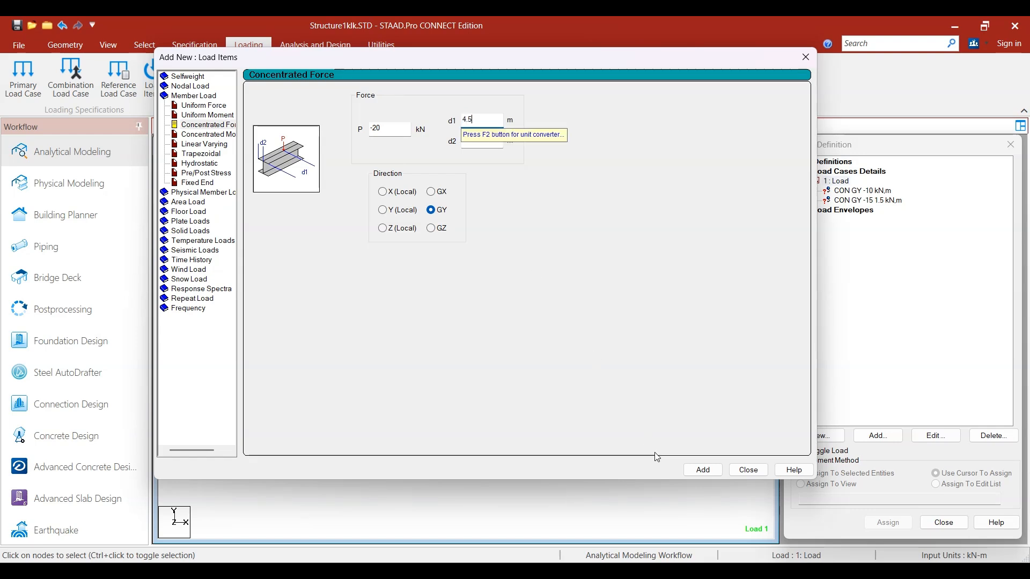
{"action": "left_click", "coordinate": [708, 469]}
{"action": "left_click", "coordinate": [749, 470]}
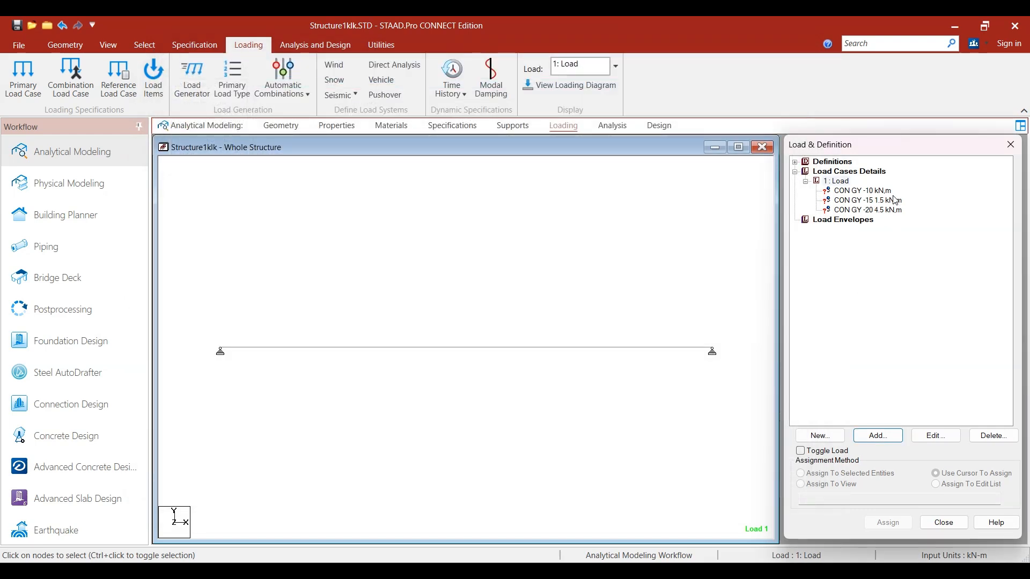
Step: Review the force, distance and direction settings of the -10 kN concentrated load item
{"action": "left_click", "coordinate": [863, 191]}
{"action": "double_click", "coordinate": [882, 192]}
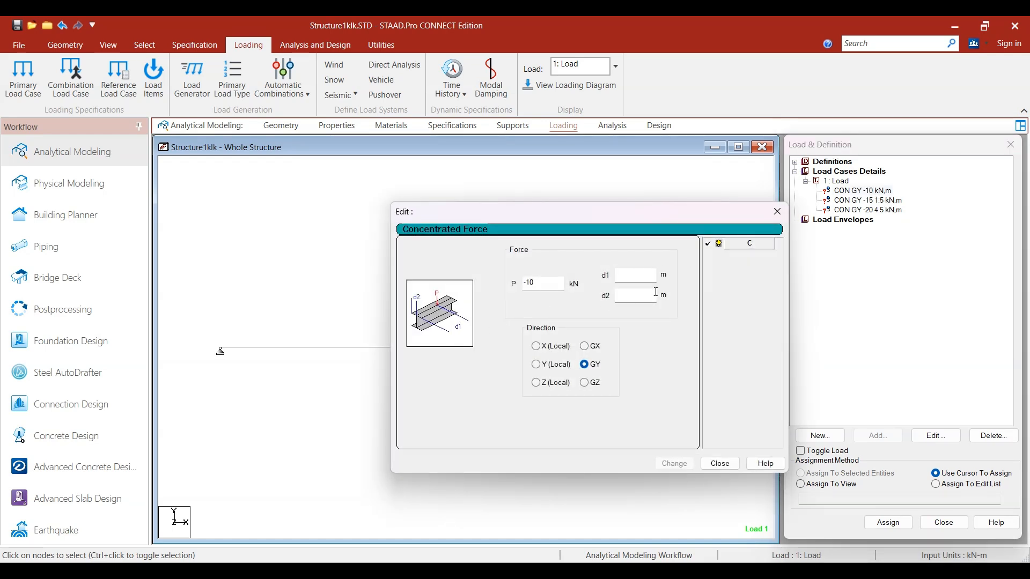
{"action": "left_click", "coordinate": [777, 211]}
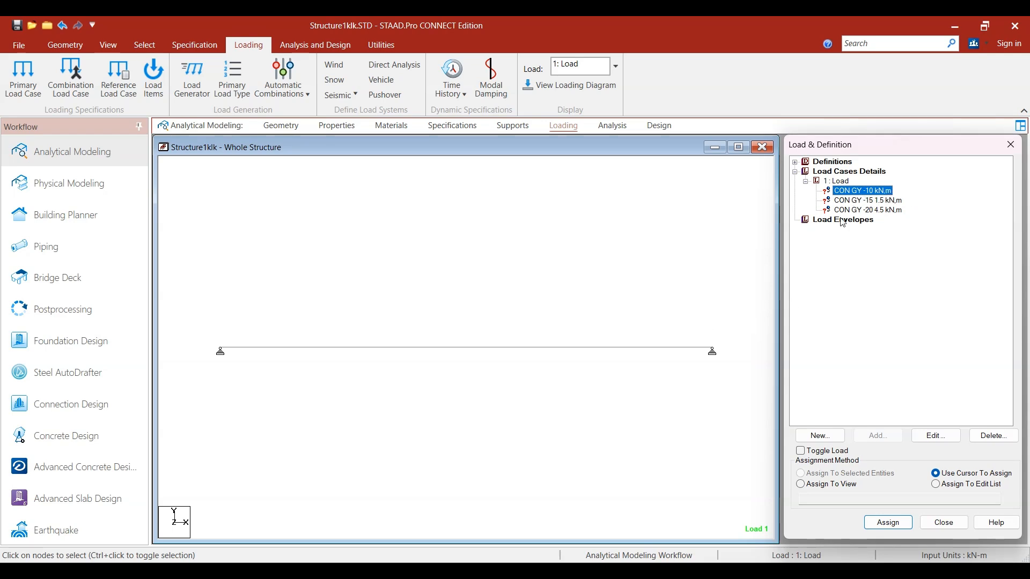
Step: Assign the -10 kN concentrated force to the beam using the Assign To Selected Beams method
{"action": "left_click", "coordinate": [506, 347]}
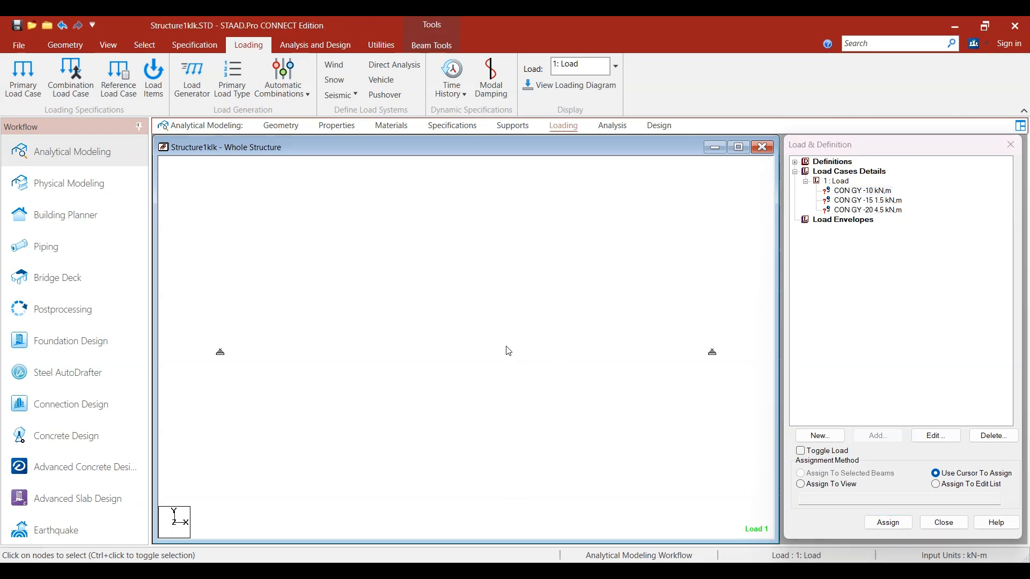
{"action": "left_click", "coordinate": [601, 269]}
{"action": "left_click", "coordinate": [848, 194]}
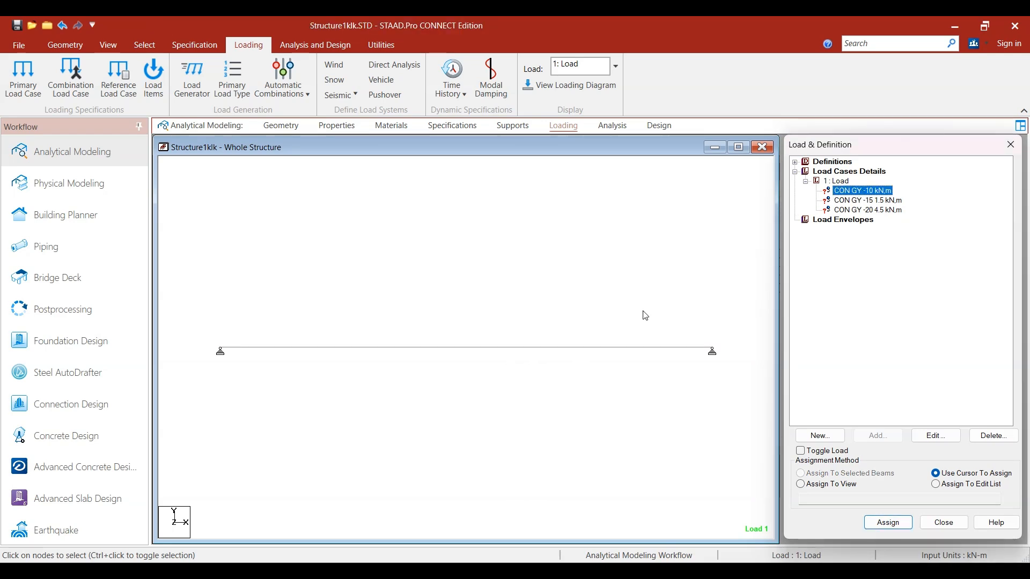
{"action": "left_click", "coordinate": [578, 348]}
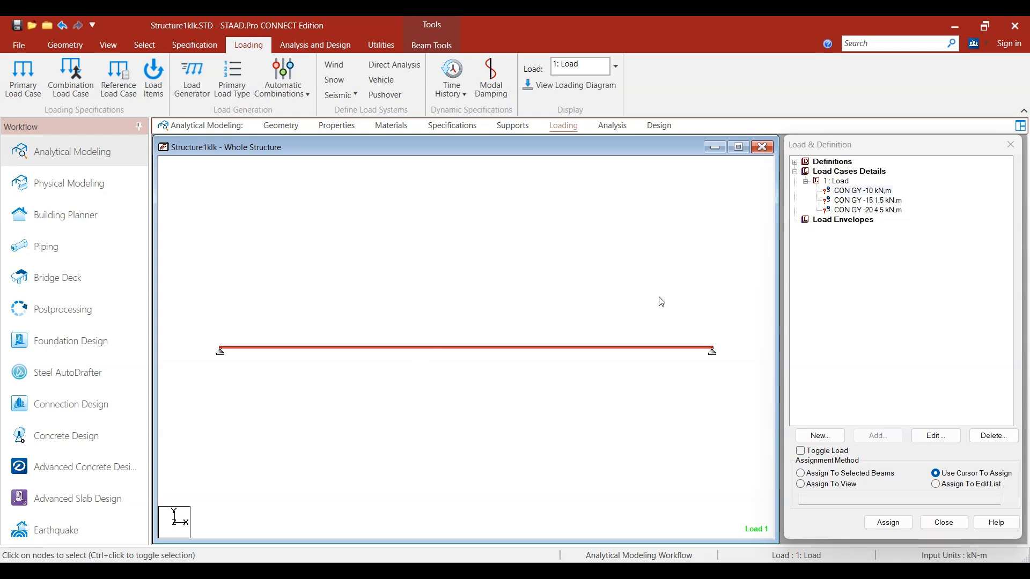
{"action": "left_click", "coordinate": [862, 191]}
{"action": "left_click", "coordinate": [823, 473]}
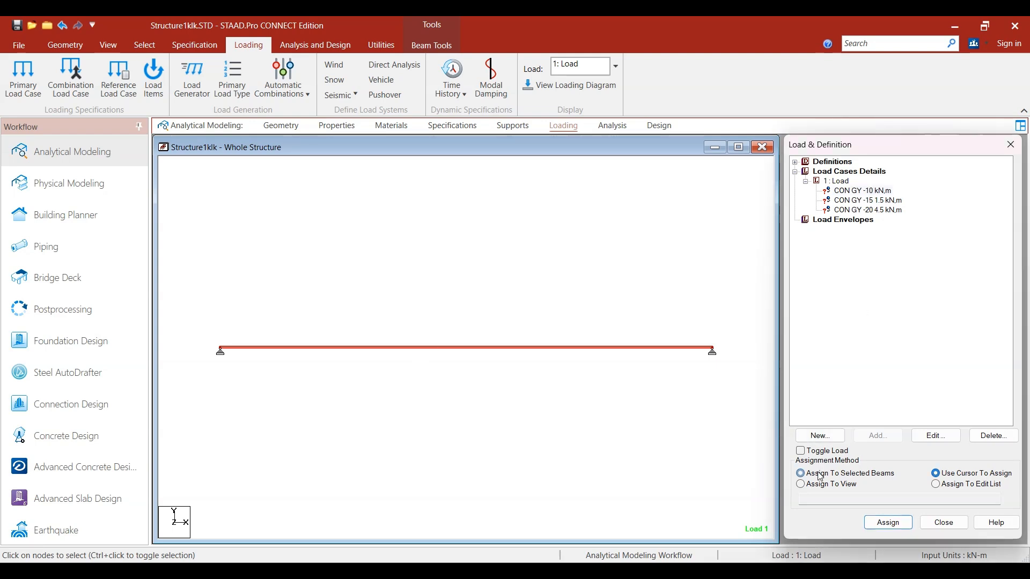
{"action": "left_click", "coordinate": [886, 524]}
{"action": "left_click", "coordinate": [934, 379]}
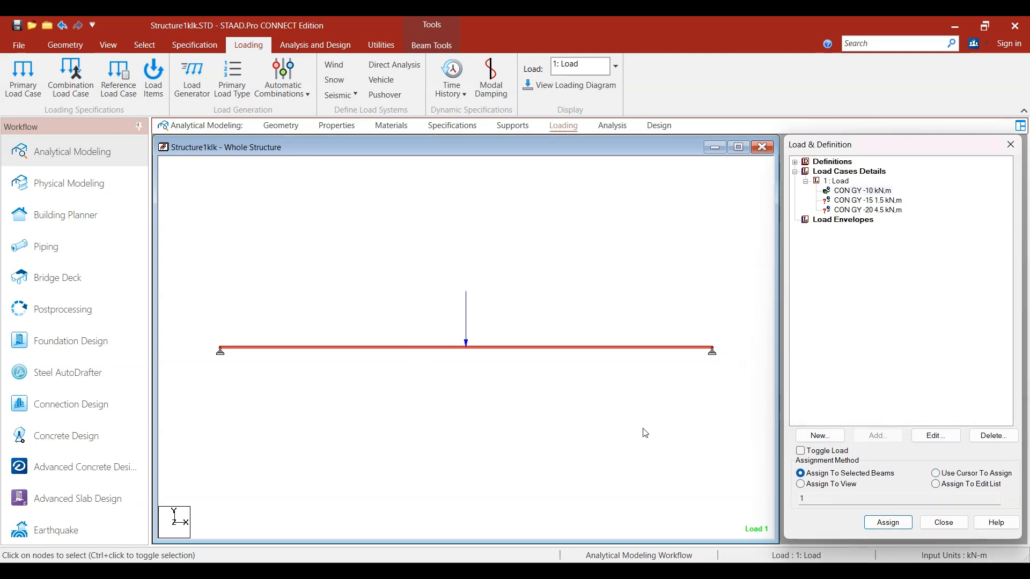
{"action": "left_click", "coordinate": [471, 356]}
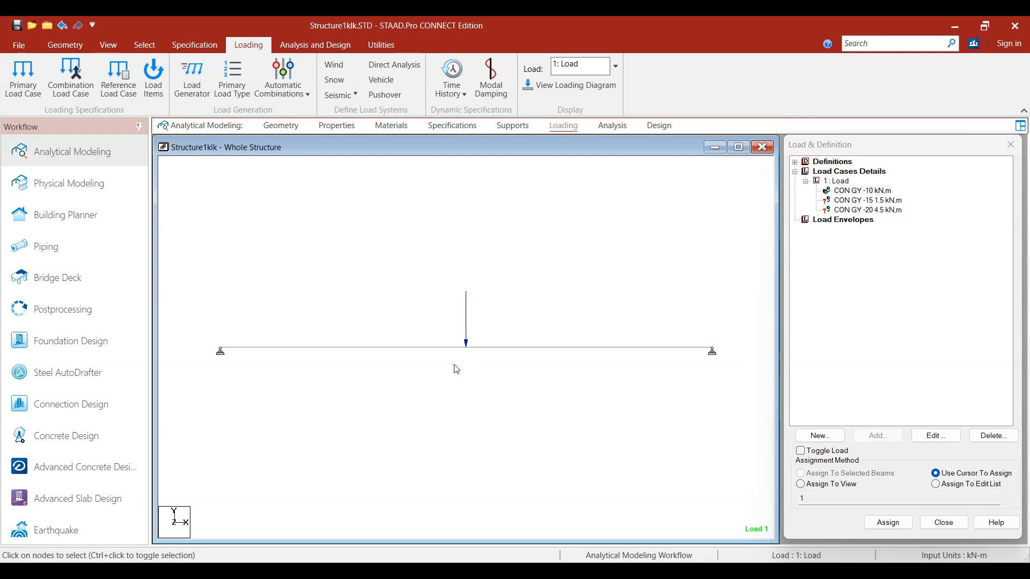
Step: Assign the -15 kN concentrated force at 1.5 m to the selected beam and clear the beam selection
{"action": "left_click", "coordinate": [859, 201]}
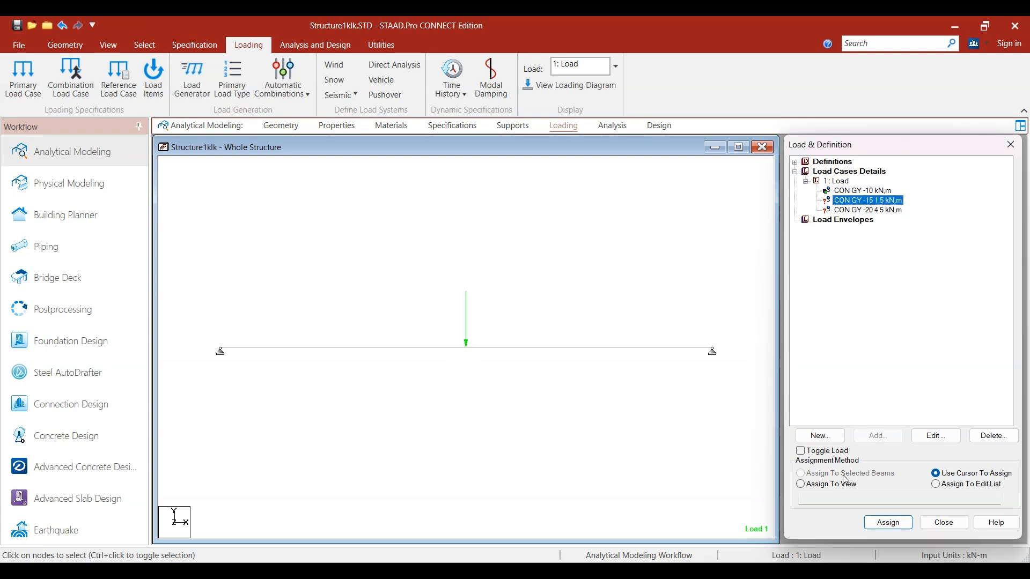
{"action": "left_click", "coordinate": [513, 350]}
{"action": "left_click", "coordinate": [513, 349]}
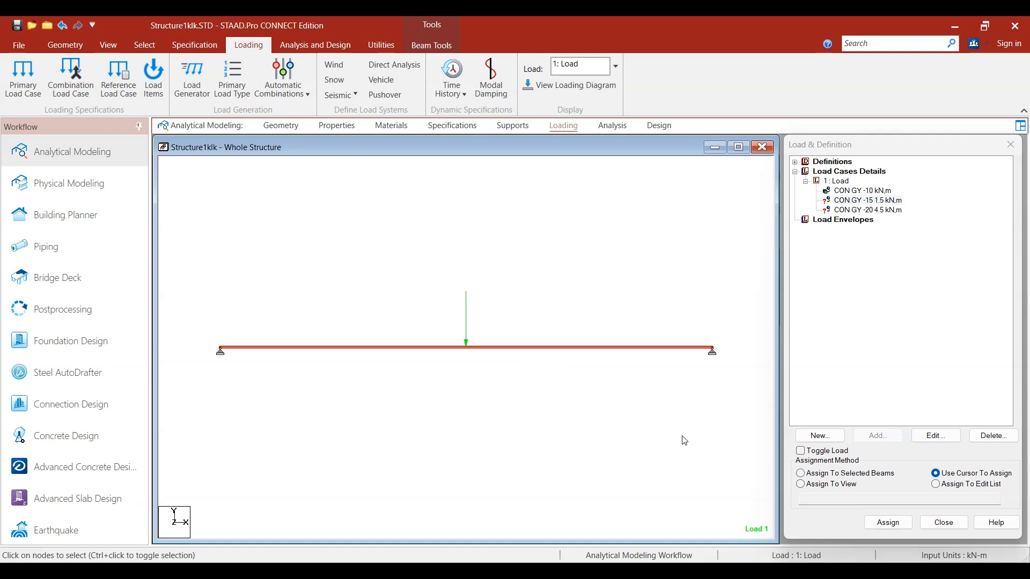
{"action": "left_click", "coordinate": [800, 474]}
{"action": "left_click", "coordinate": [888, 522]}
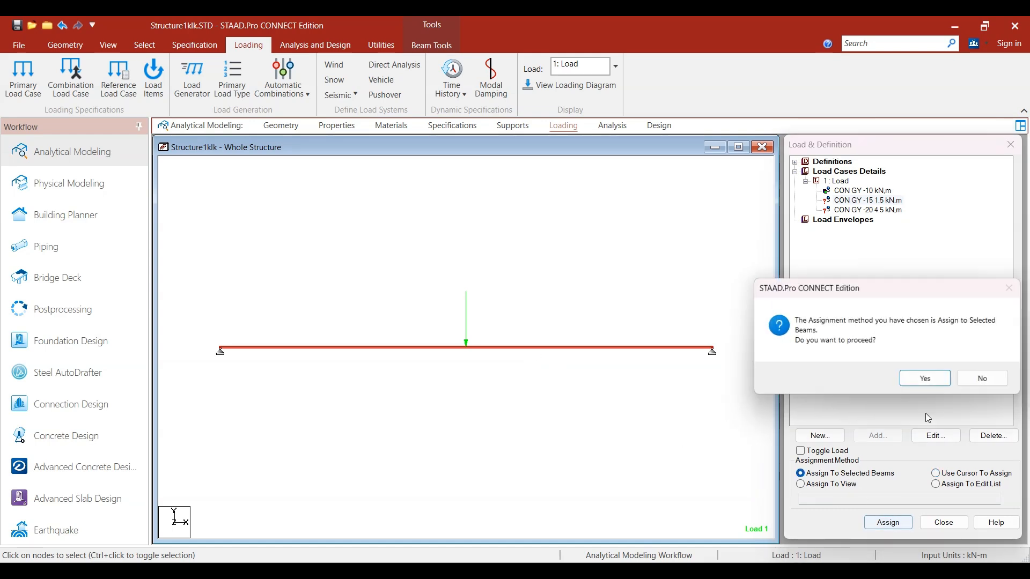
{"action": "left_click", "coordinate": [924, 379]}
{"action": "left_click", "coordinate": [443, 420]}
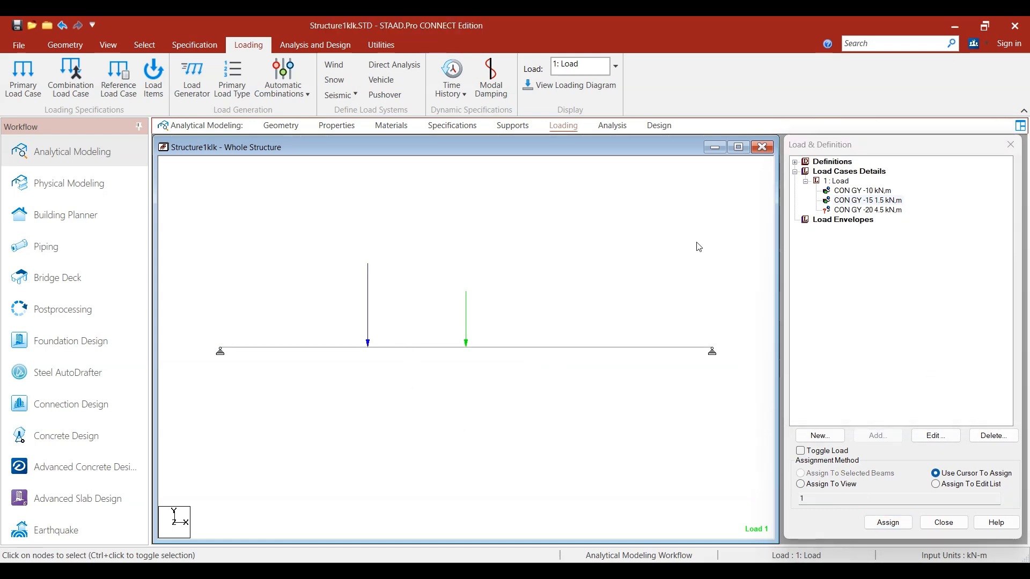
Step: Assign the -20 kN concentrated force at 4.5 m to the selected beam
{"action": "left_click", "coordinate": [876, 201]}
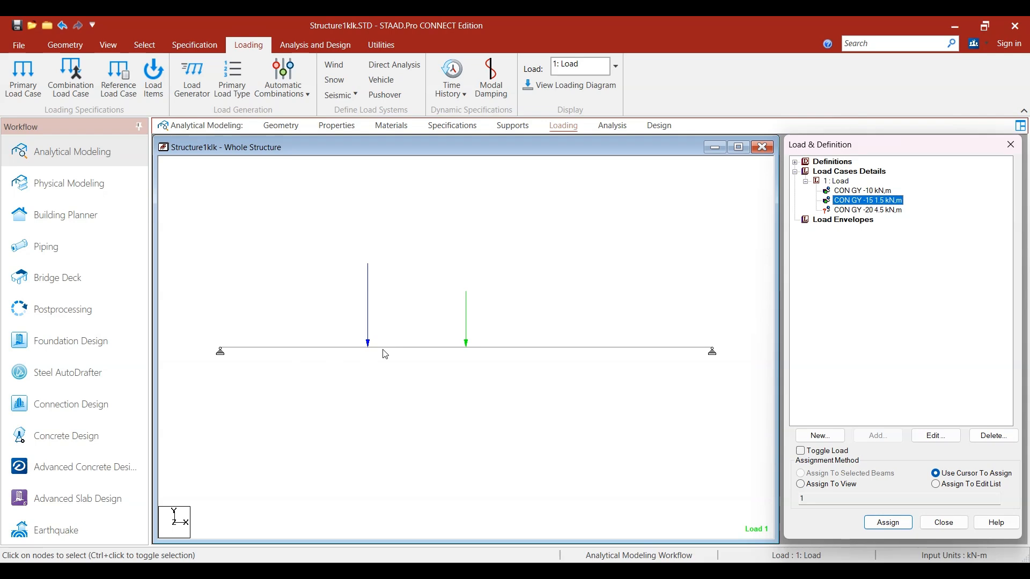
{"action": "left_click", "coordinate": [868, 211]}
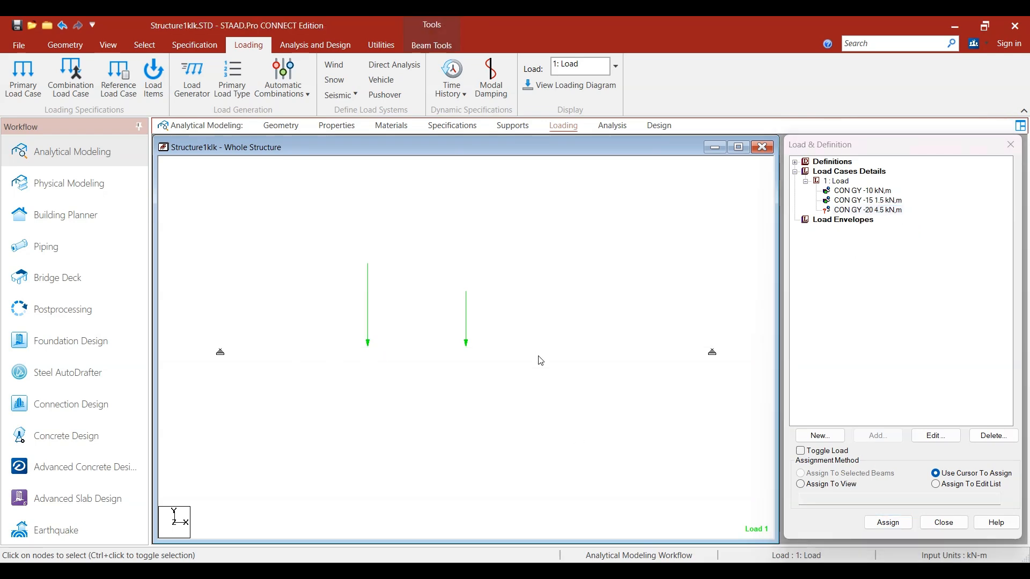
{"action": "left_click", "coordinate": [540, 349]}
{"action": "left_click", "coordinate": [821, 474]}
{"action": "left_click", "coordinate": [888, 523]}
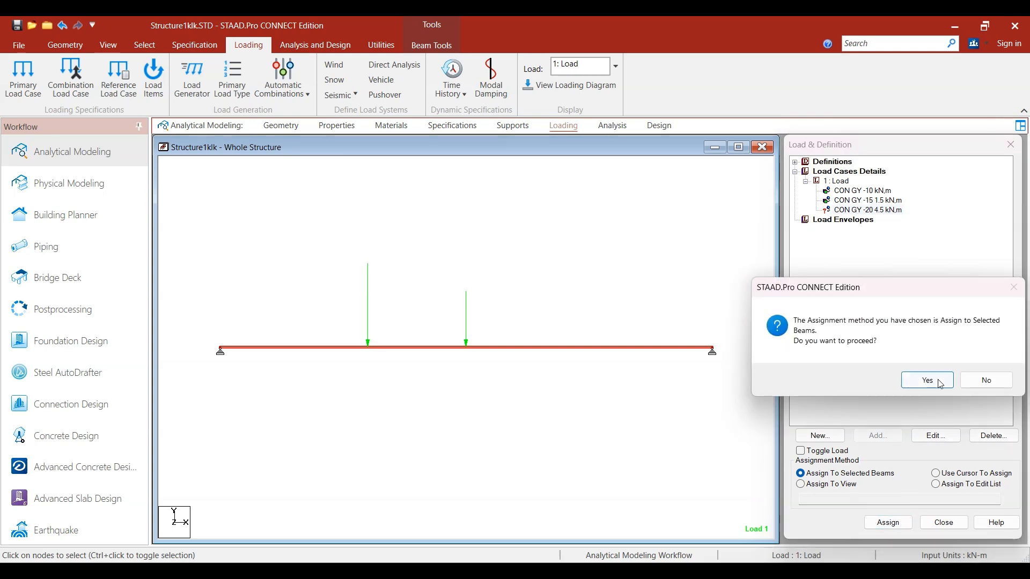
{"action": "left_click", "coordinate": [924, 379]}
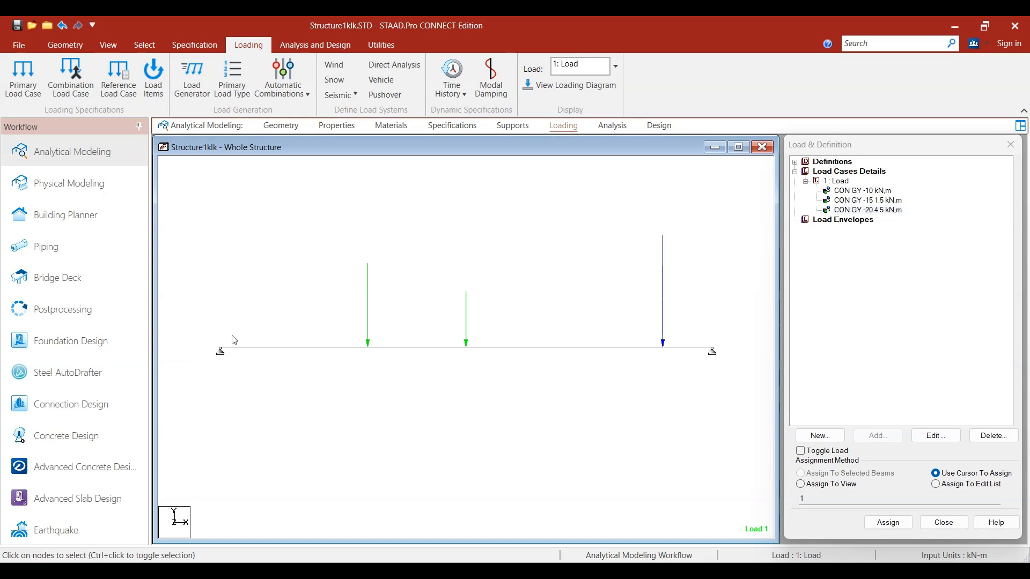
Step: Display the load values beside the three concentrated force arrows on the beam
{"action": "left_click", "coordinate": [337, 347]}
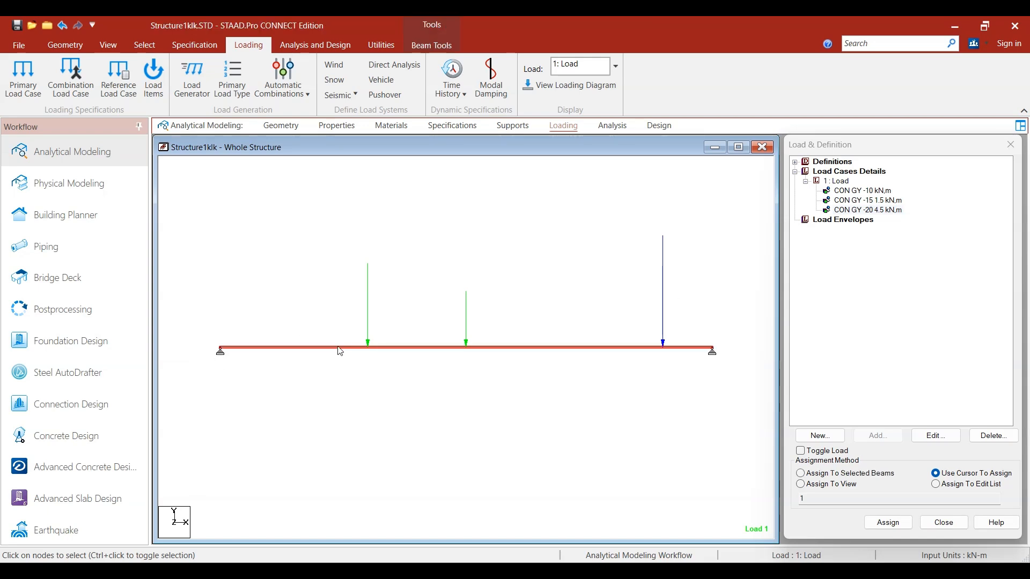
{"action": "left_click", "coordinate": [408, 295]}
{"action": "left_click", "coordinate": [859, 201]}
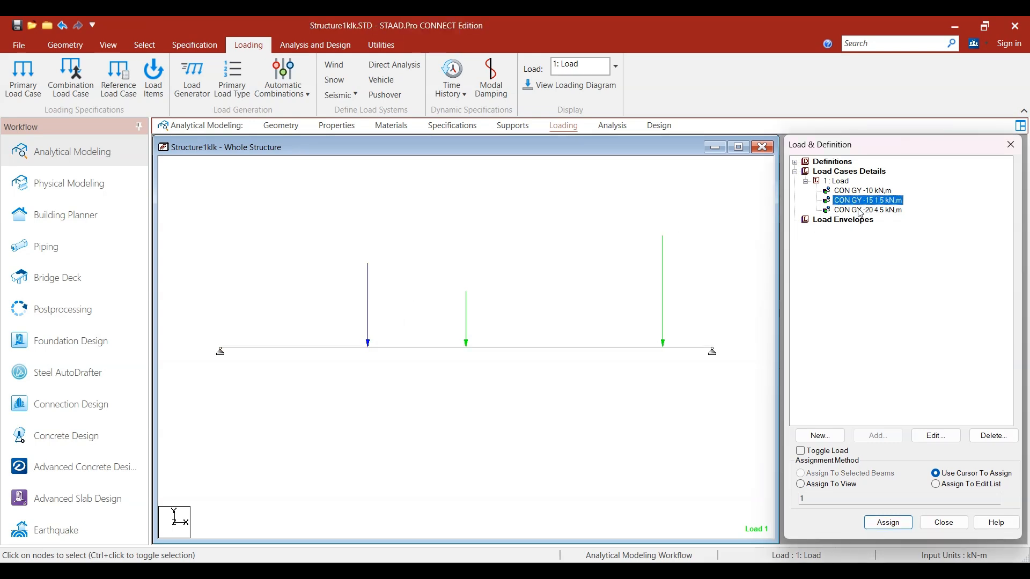
{"action": "left_click", "coordinate": [530, 412]}
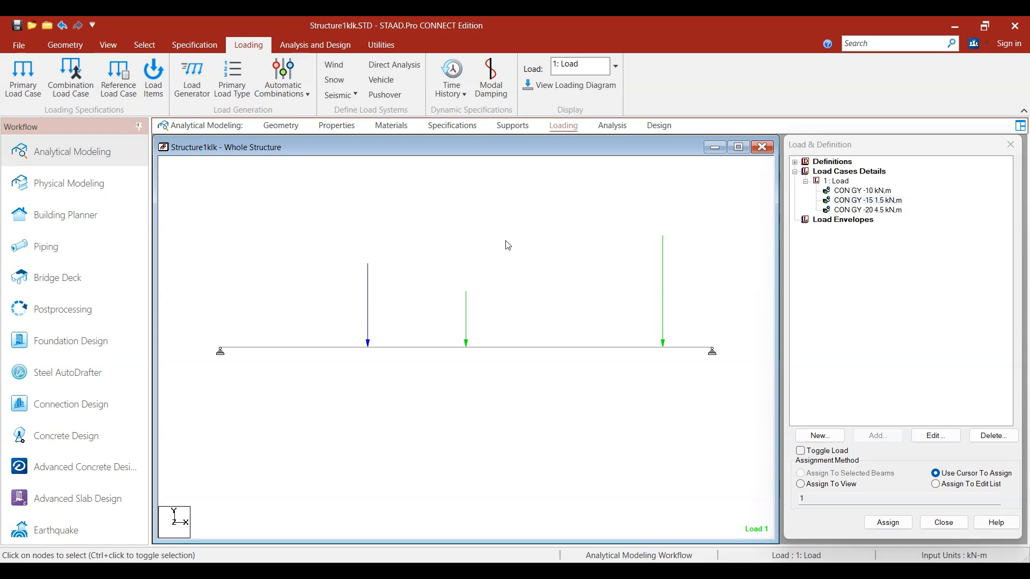
{"action": "key", "text": "shift+v"}
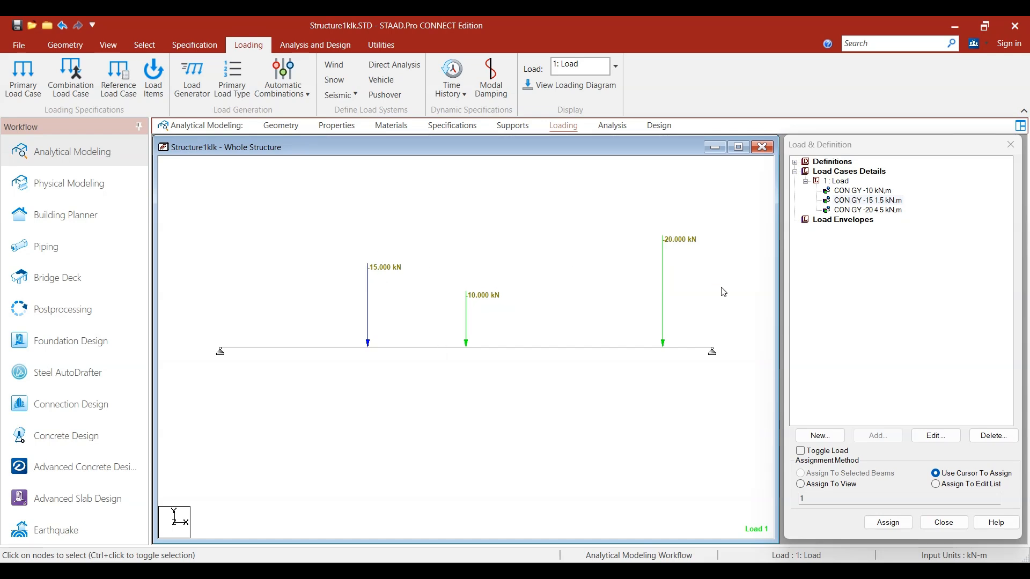
Step: Highlight the three concentrated load items one after another to check where each acts on the beam
{"action": "left_click", "coordinate": [873, 201]}
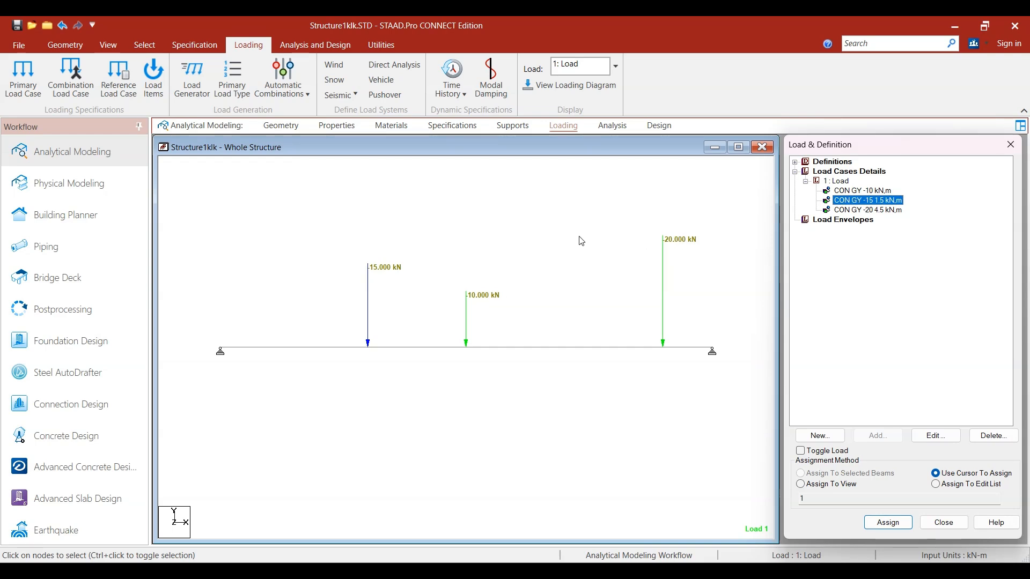
{"action": "left_click", "coordinate": [876, 192]}
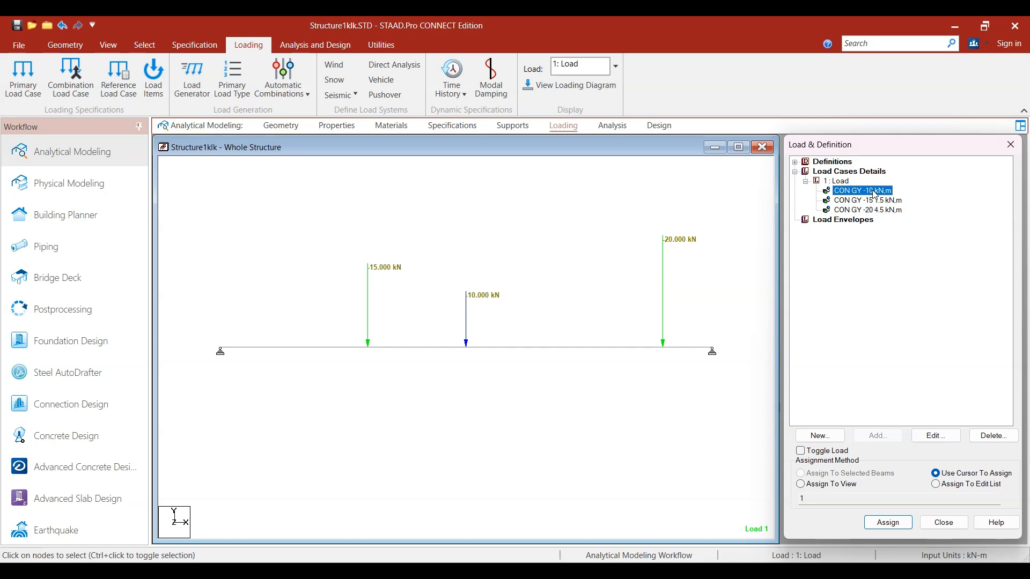
{"action": "left_click", "coordinate": [873, 201]}
{"action": "left_click", "coordinate": [885, 210]}
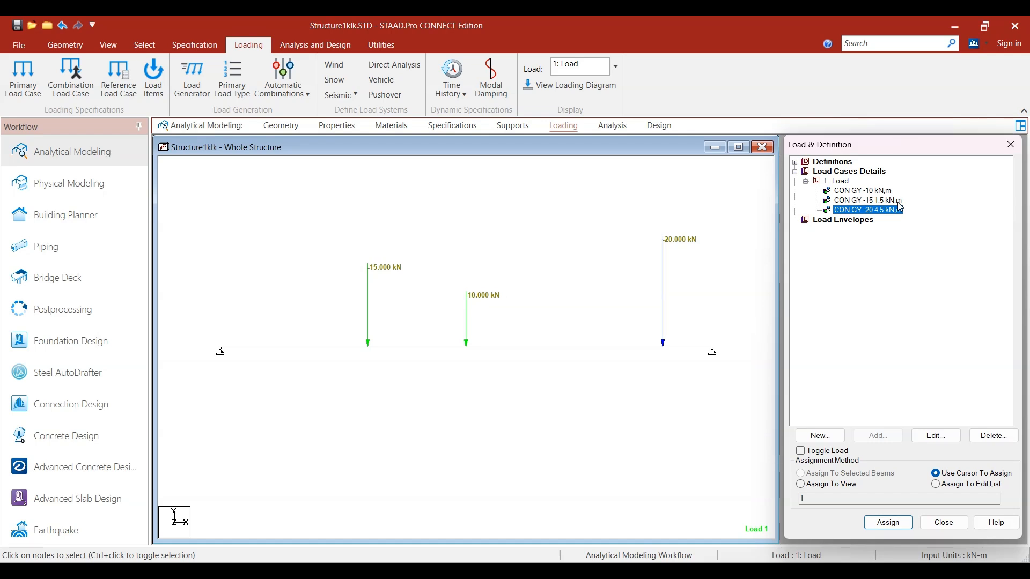
Step: Add a uniform member force of -20 kN/m in the GY direction to load case 1
{"action": "left_click", "coordinate": [385, 291]}
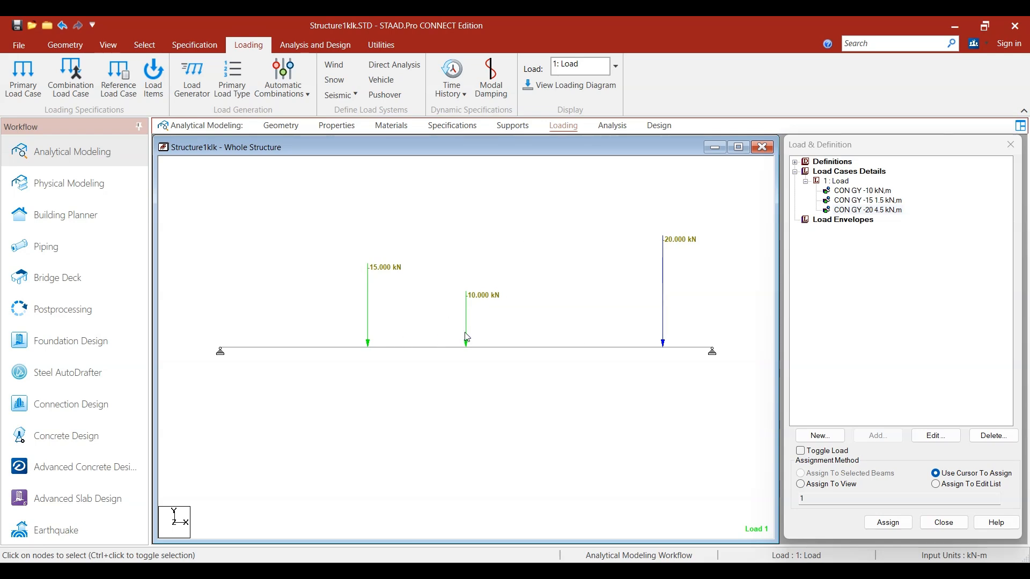
{"action": "left_click", "coordinate": [839, 182]}
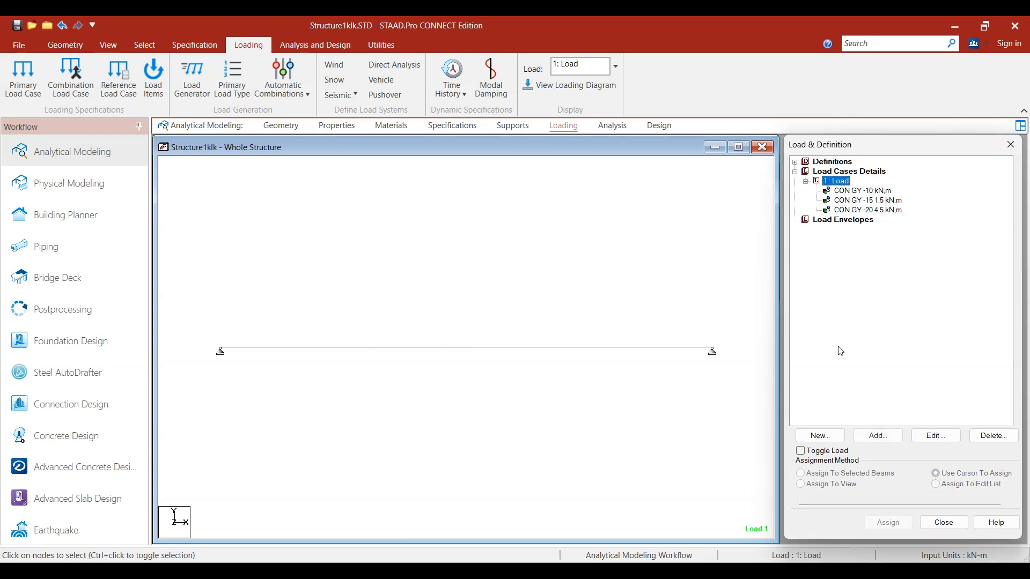
{"action": "left_click", "coordinate": [874, 437]}
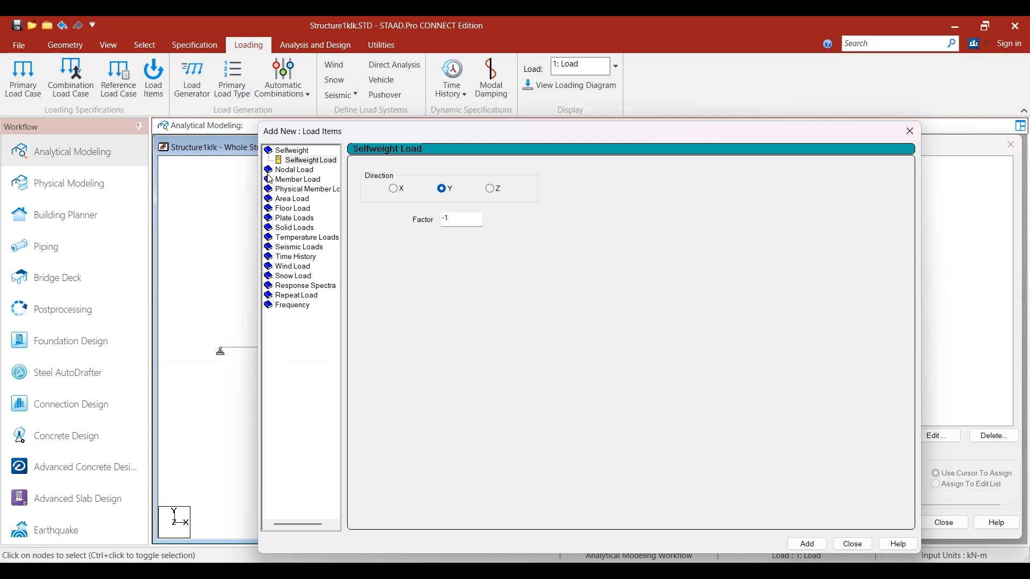
{"action": "left_click", "coordinate": [286, 180]}
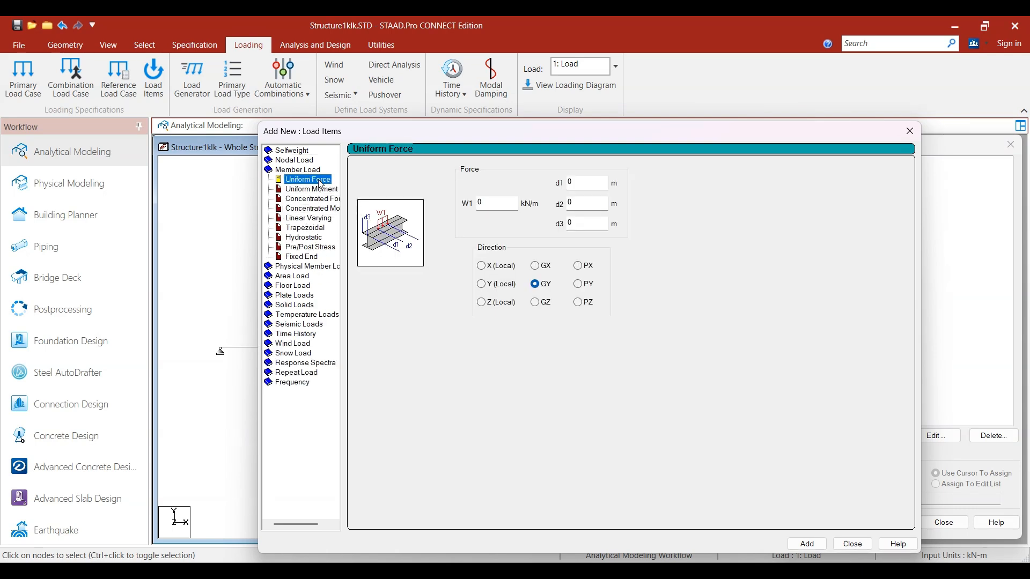
{"action": "left_click", "coordinate": [473, 203]}
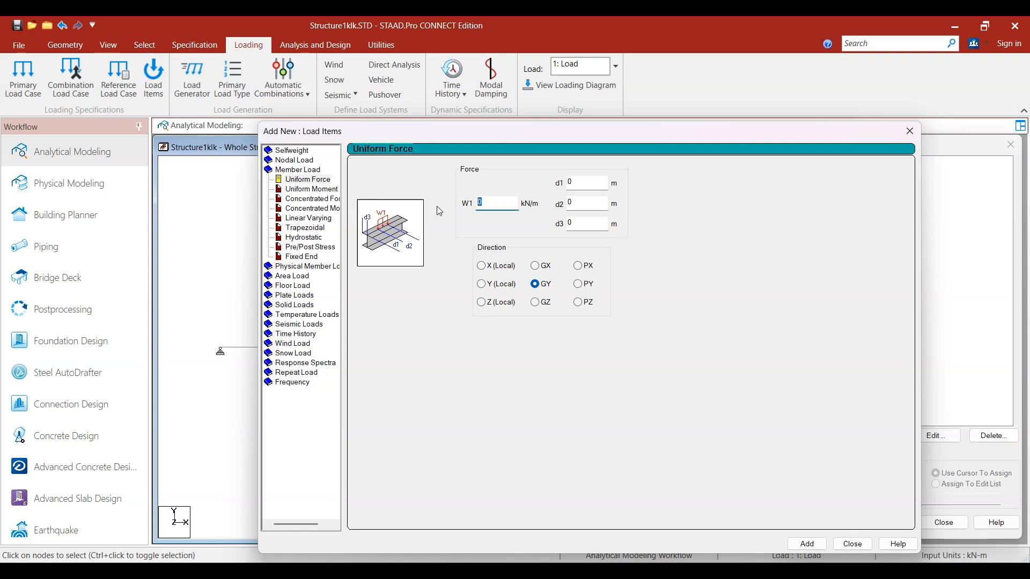
{"action": "key", "text": "BackSpace"}
{"action": "left_click", "coordinate": [535, 284]}
{"action": "left_click", "coordinate": [806, 544]}
Step: Assign the -20 kN/m uniform force to the selected beam and clear the beam selection
{"action": "left_click", "coordinate": [870, 222]}
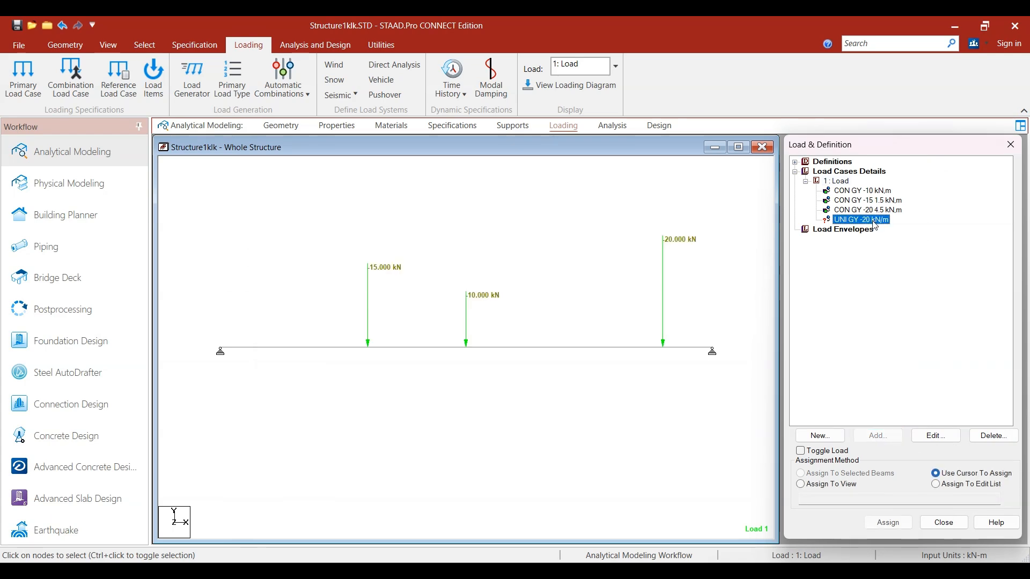
{"action": "left_click", "coordinate": [585, 348]}
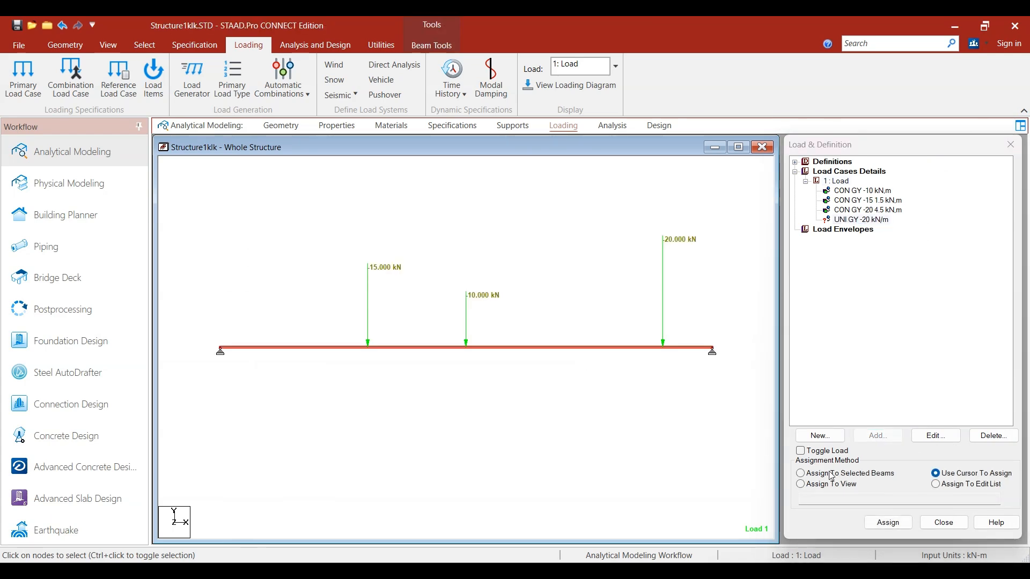
{"action": "left_click", "coordinate": [800, 473]}
{"action": "left_click", "coordinate": [888, 523]}
{"action": "left_click", "coordinate": [919, 377]}
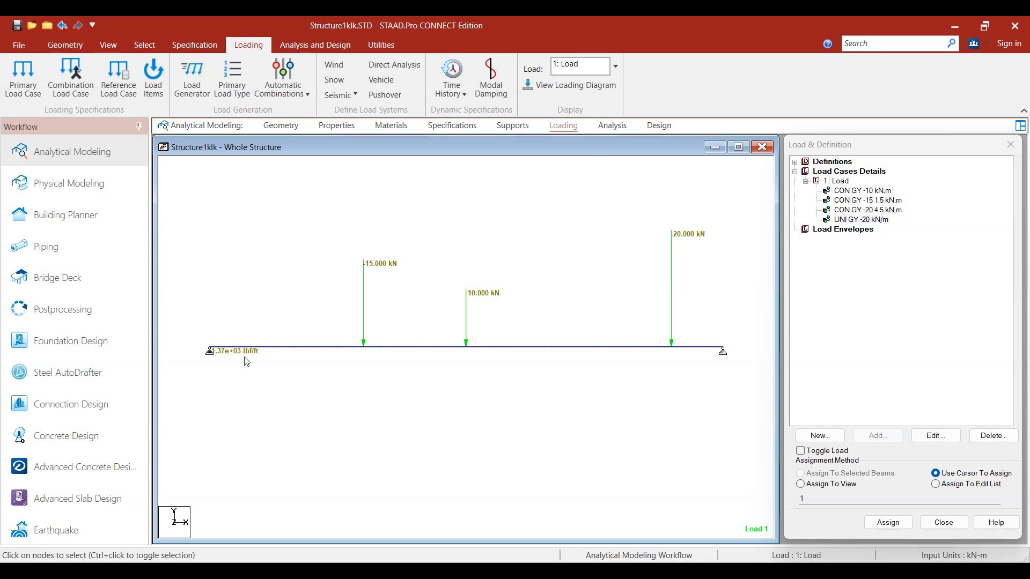
{"action": "left_click", "coordinate": [22, 46]}
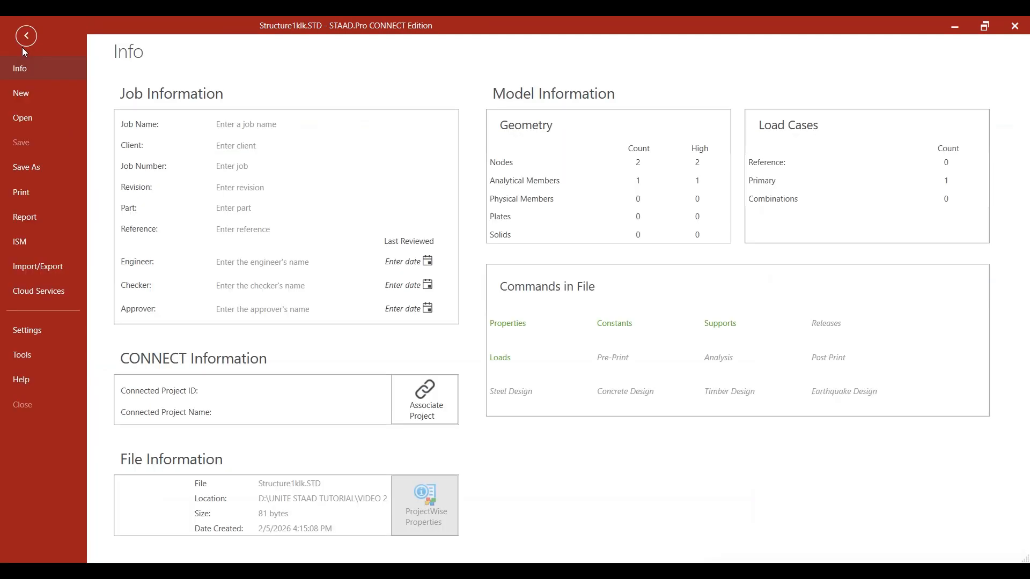
{"action": "left_click", "coordinate": [24, 39]}
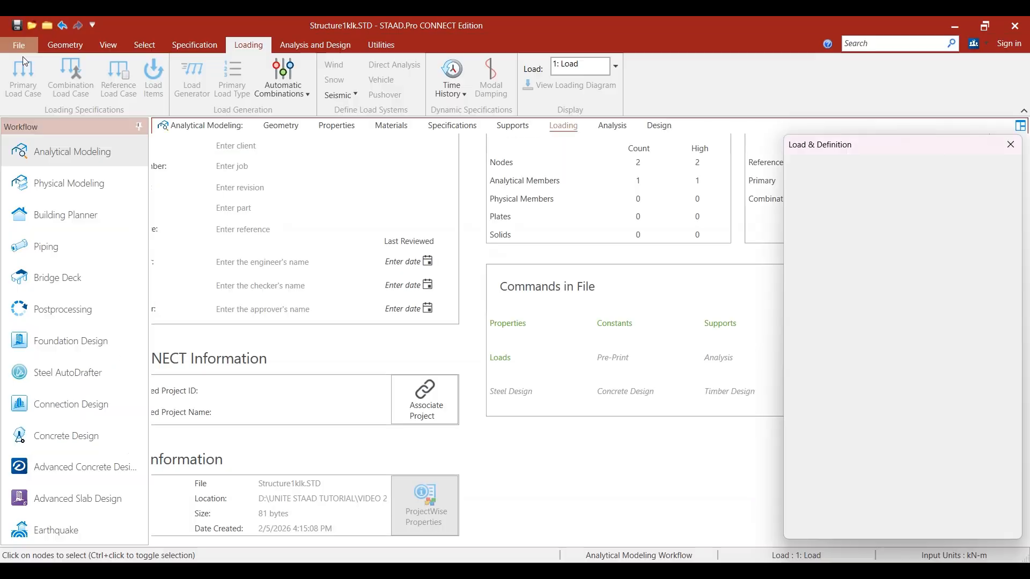
{"action": "left_click", "coordinate": [17, 49]}
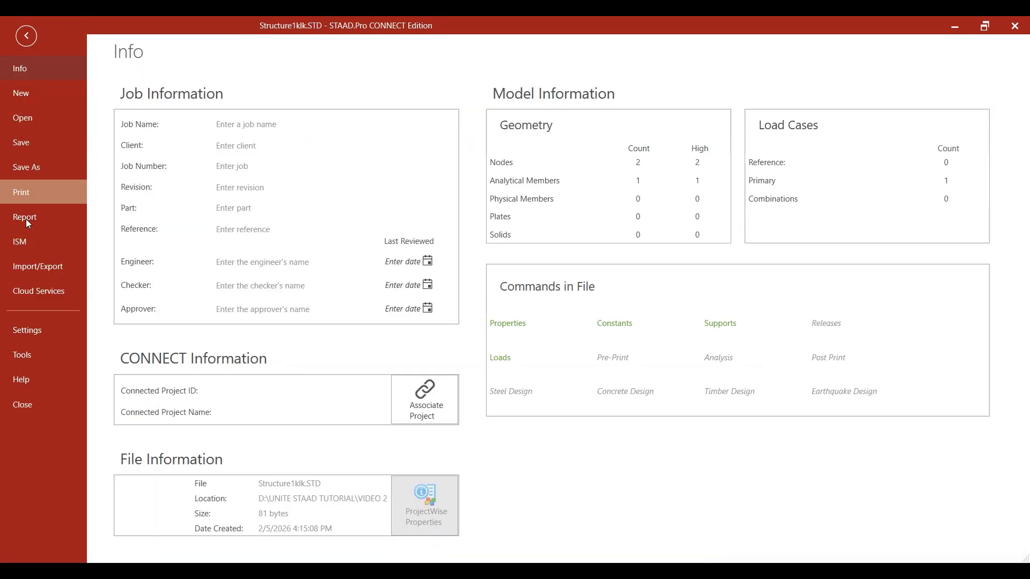
{"action": "left_click", "coordinate": [37, 333]}
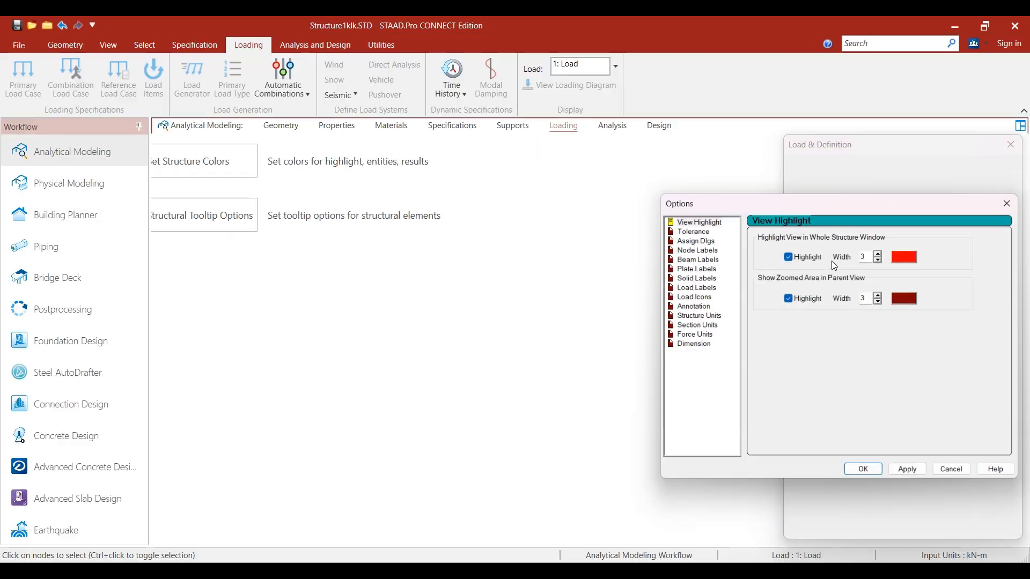
{"action": "left_click", "coordinate": [1013, 201]}
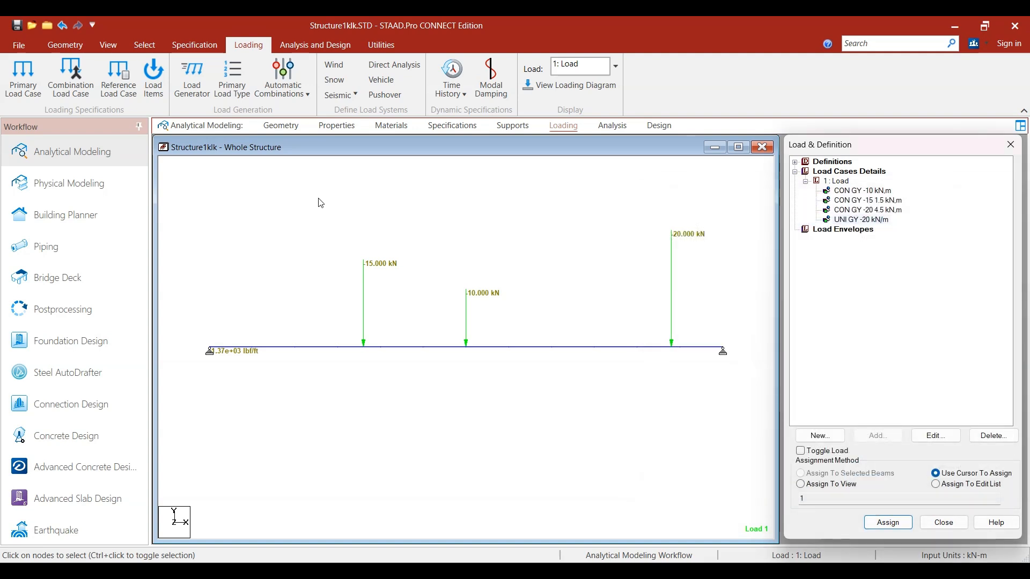
Step: Set the distributed force unit to kN/m in the display options for force units
{"action": "left_click", "coordinate": [19, 45]}
{"action": "left_click", "coordinate": [37, 333]}
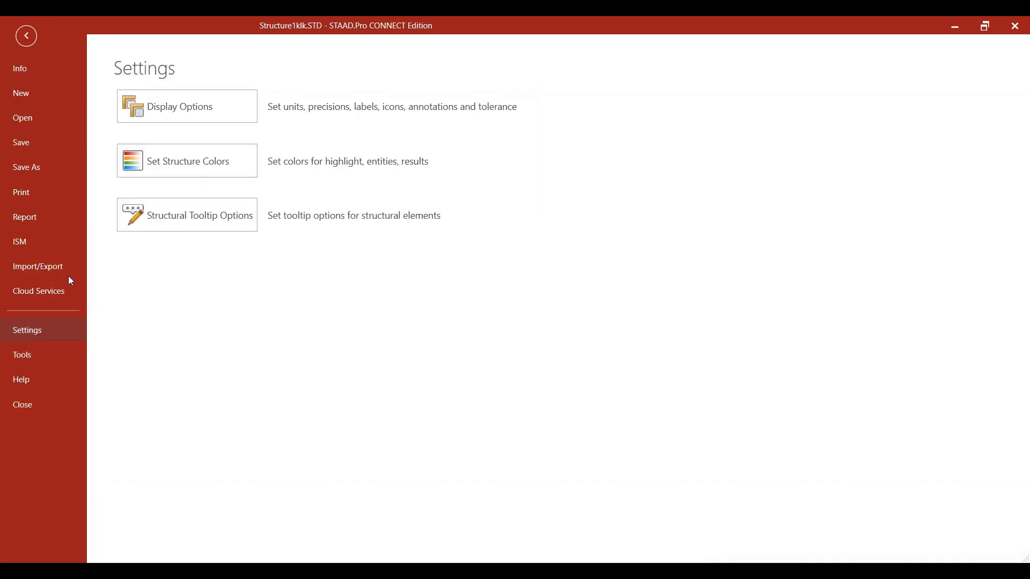
{"action": "left_click", "coordinate": [208, 114]}
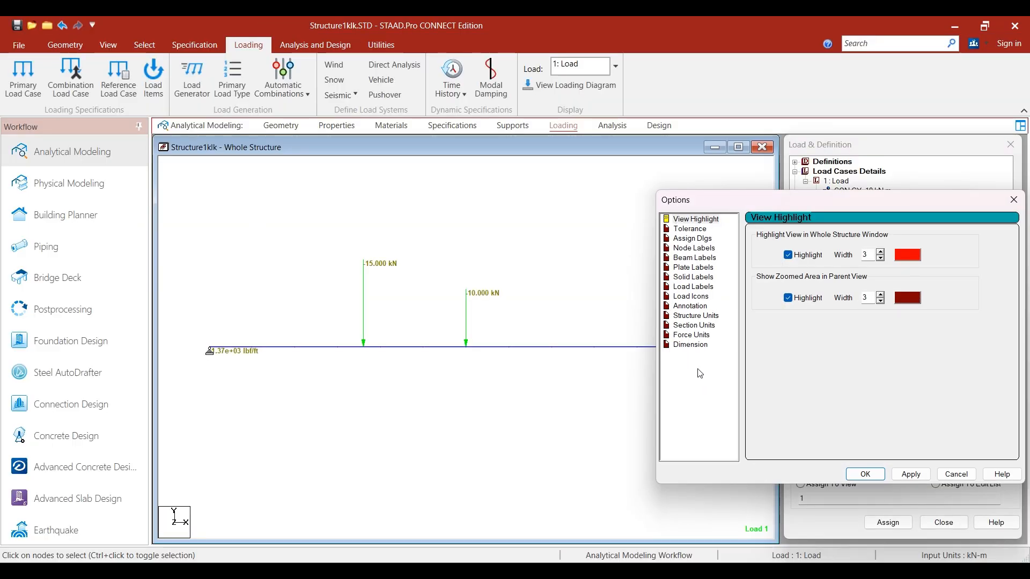
{"action": "left_click", "coordinate": [693, 345]}
{"action": "left_click", "coordinate": [703, 333]}
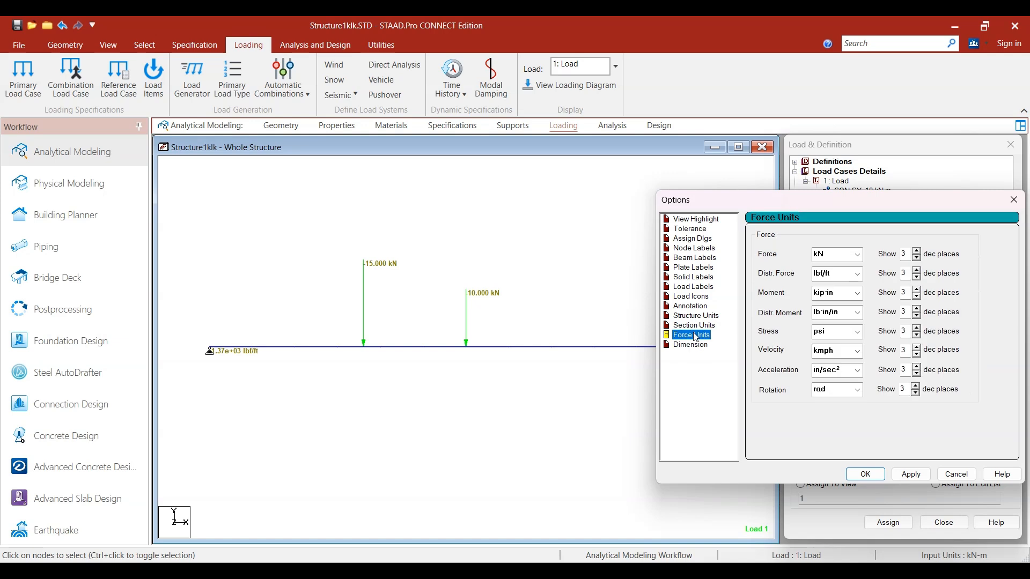
{"action": "left_click", "coordinate": [858, 254]}
{"action": "left_click", "coordinate": [856, 278]}
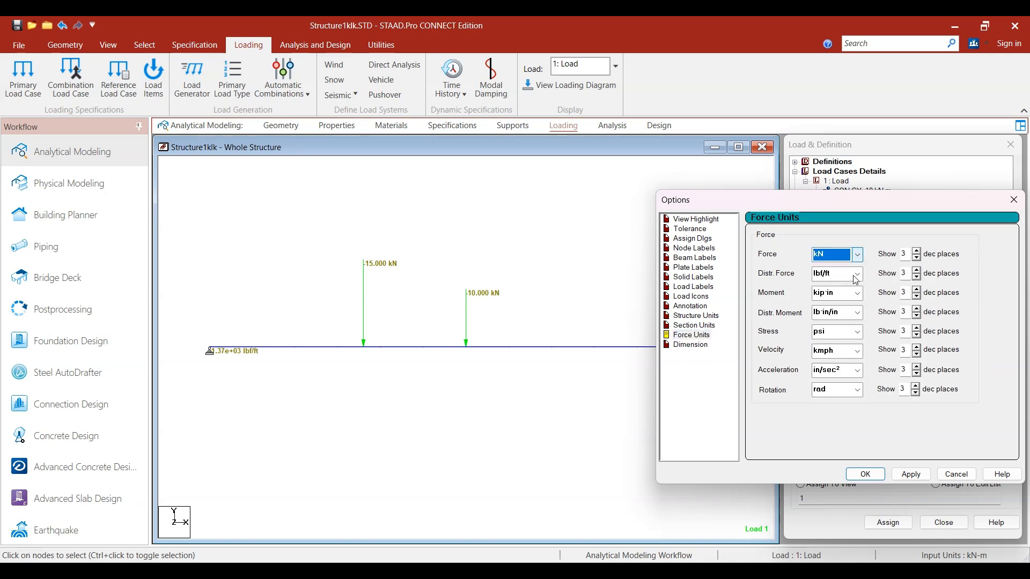
{"action": "left_click", "coordinate": [857, 274]}
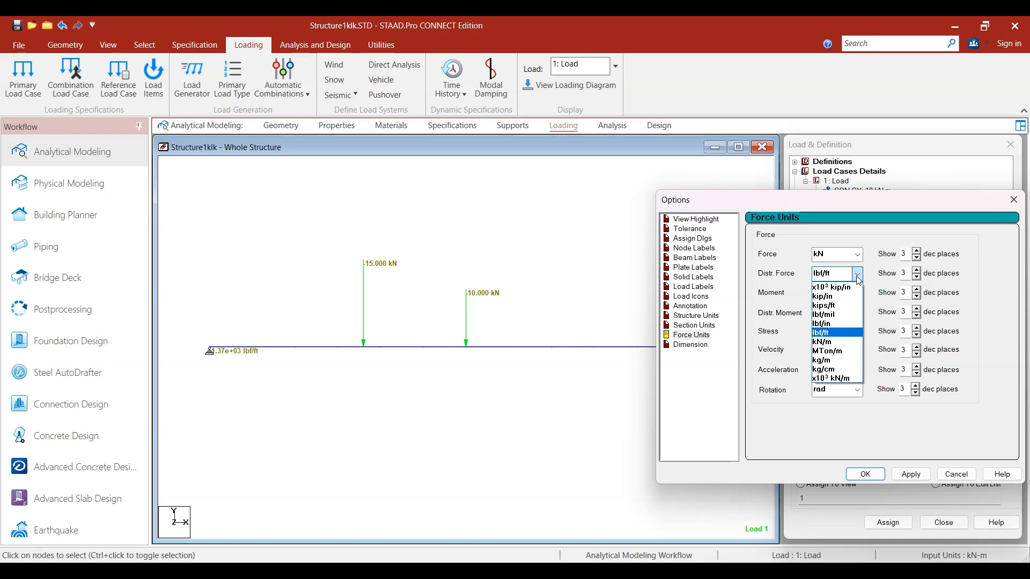
{"action": "left_click", "coordinate": [853, 341]}
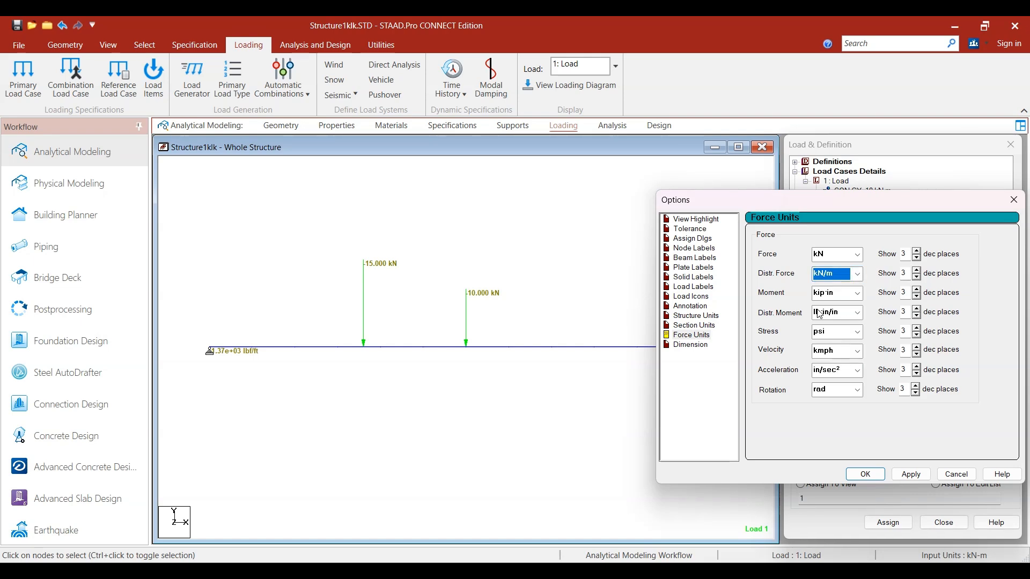
Step: Set the moment unit to kN·m and the distributed moment unit to kN·m/m
{"action": "left_click", "coordinate": [857, 293]}
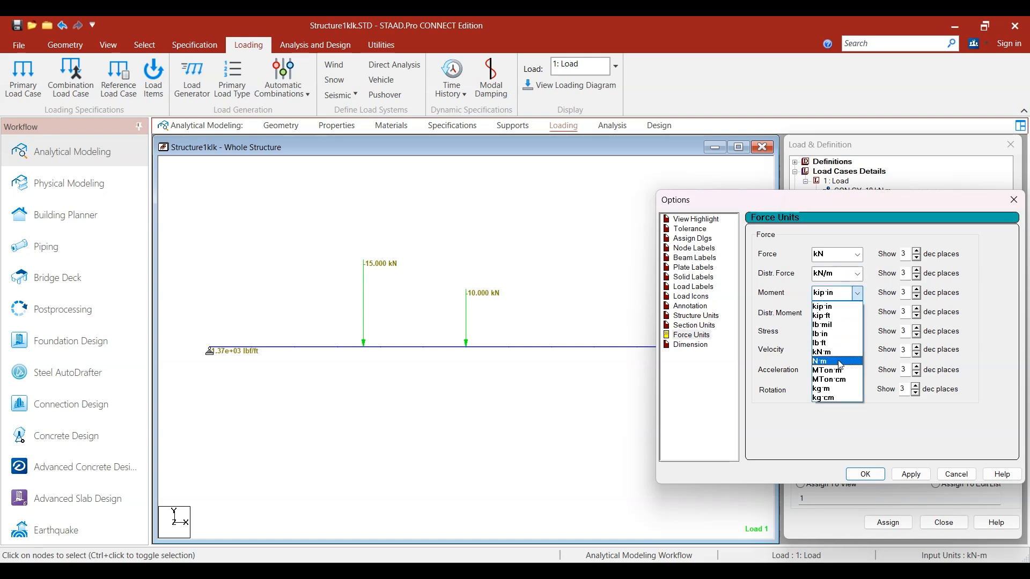
{"action": "left_click", "coordinate": [839, 356]}
{"action": "left_click", "coordinate": [857, 313]}
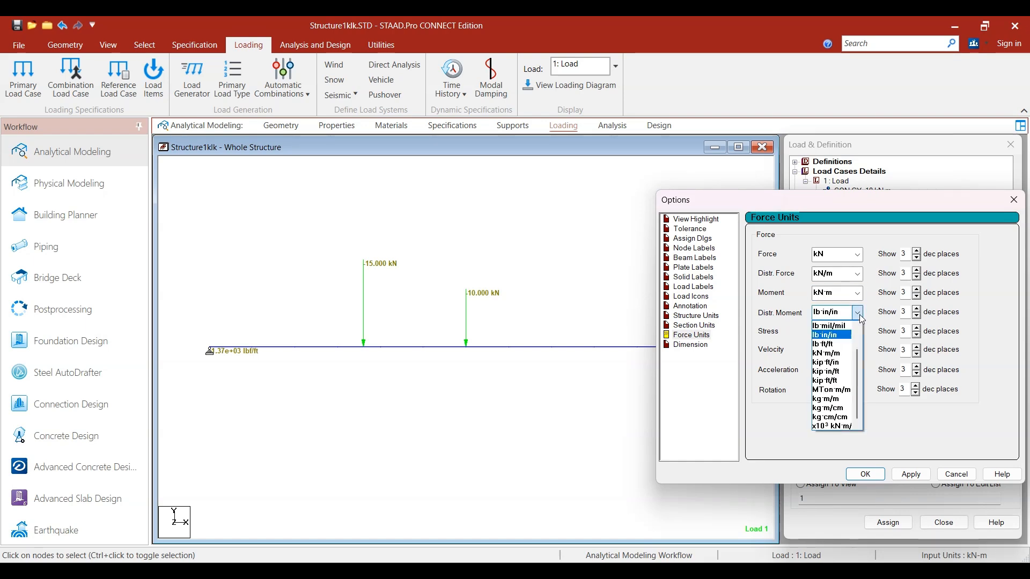
{"action": "left_click", "coordinate": [806, 336]}
{"action": "left_click", "coordinate": [857, 312]}
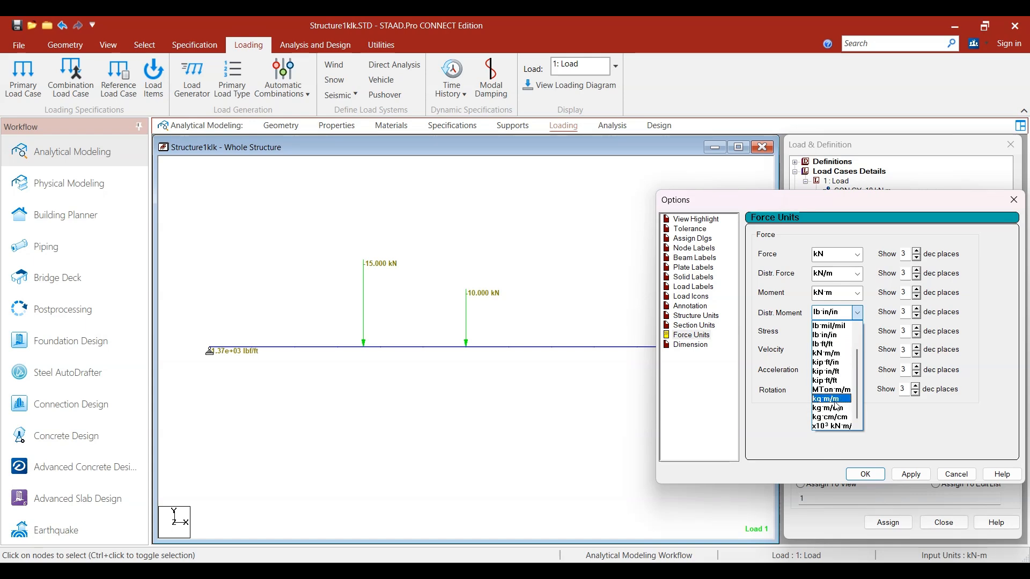
{"action": "scroll", "coordinate": [837, 371], "scroll_direction": "up", "scroll_amount": 3}
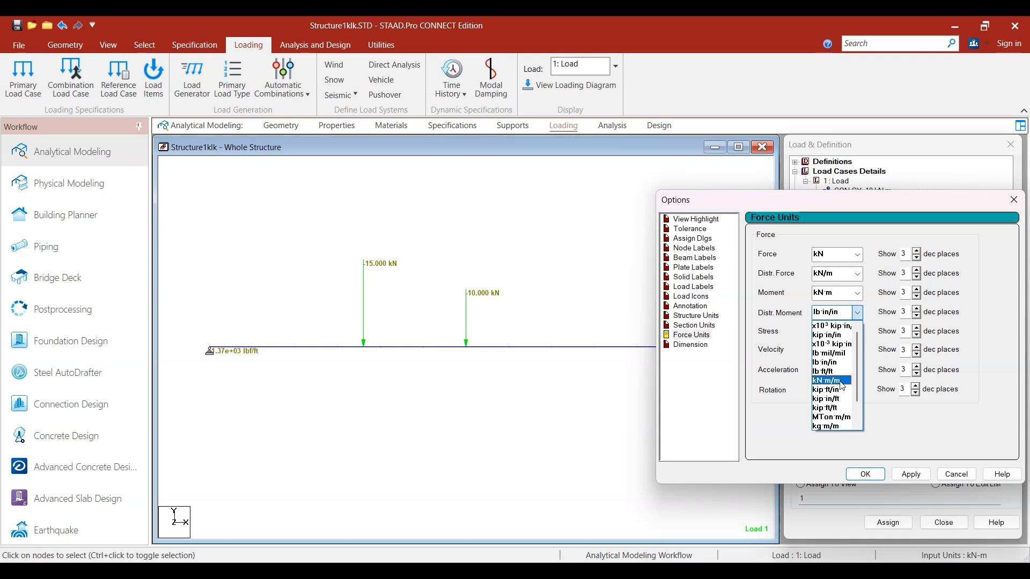
{"action": "left_click", "coordinate": [829, 380]}
Step: Set stress to N/mm², velocity to m/sec and rotation to deg, and apply the force units
{"action": "left_click", "coordinate": [861, 336]}
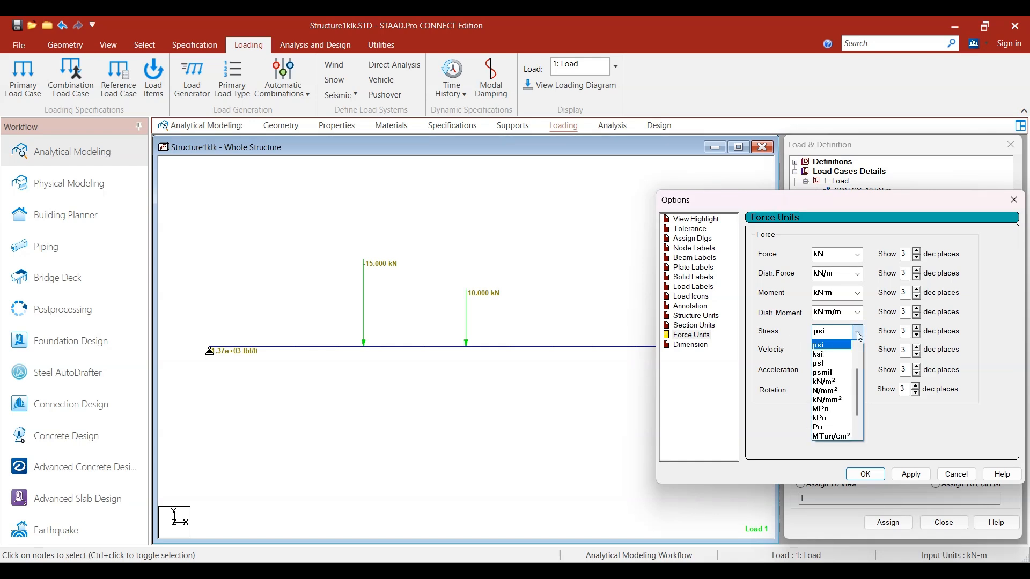
{"action": "left_click", "coordinate": [848, 389]}
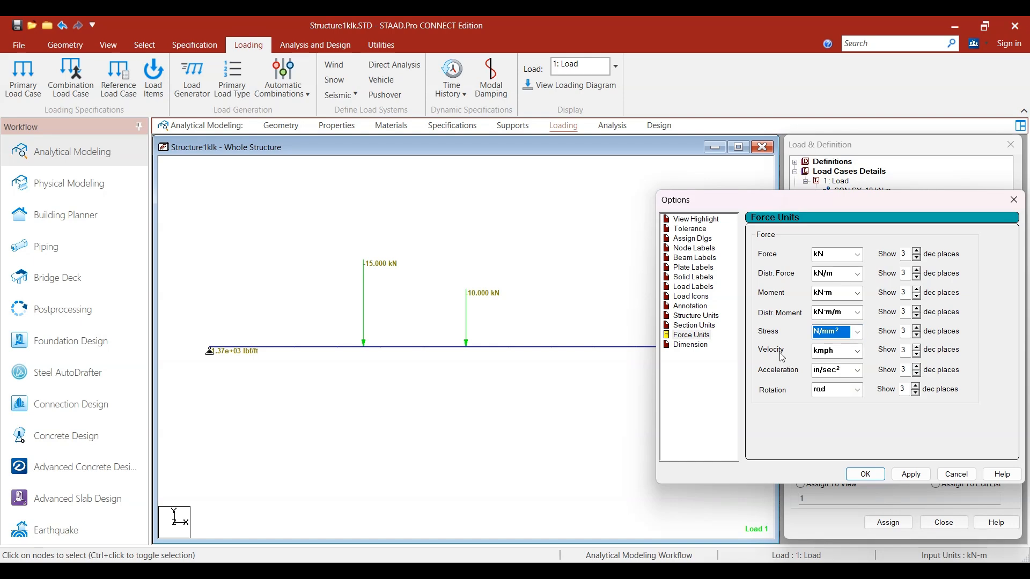
{"action": "left_click", "coordinate": [858, 352]}
{"action": "left_click", "coordinate": [843, 376]}
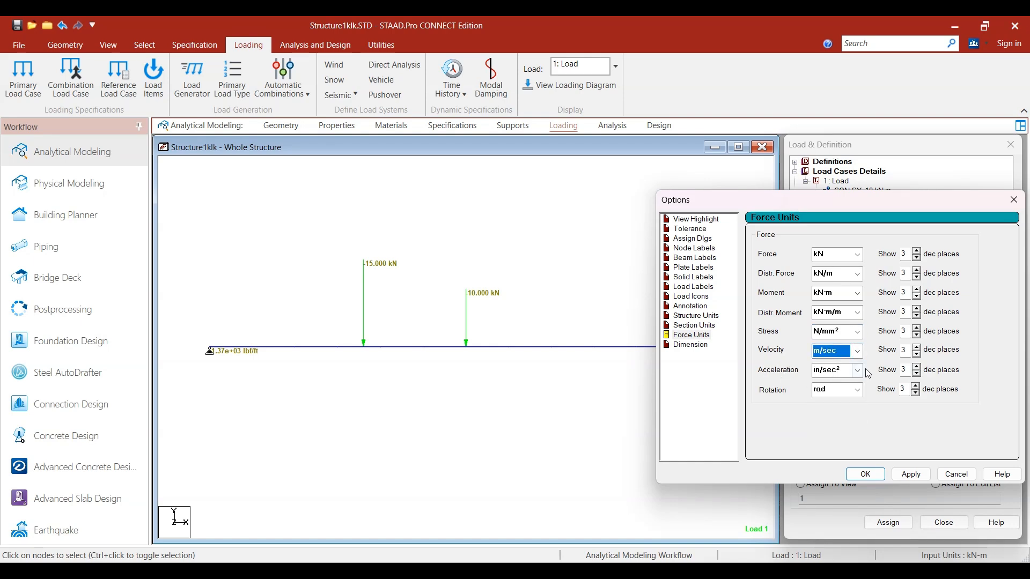
{"action": "left_click", "coordinate": [857, 390]}
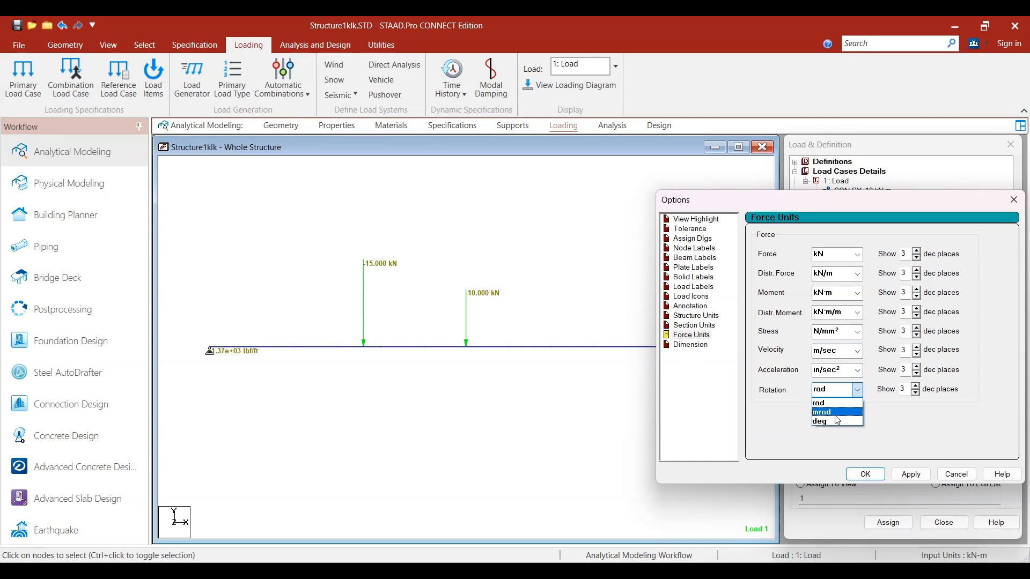
{"action": "left_click", "coordinate": [839, 421]}
{"action": "left_click", "coordinate": [911, 474]}
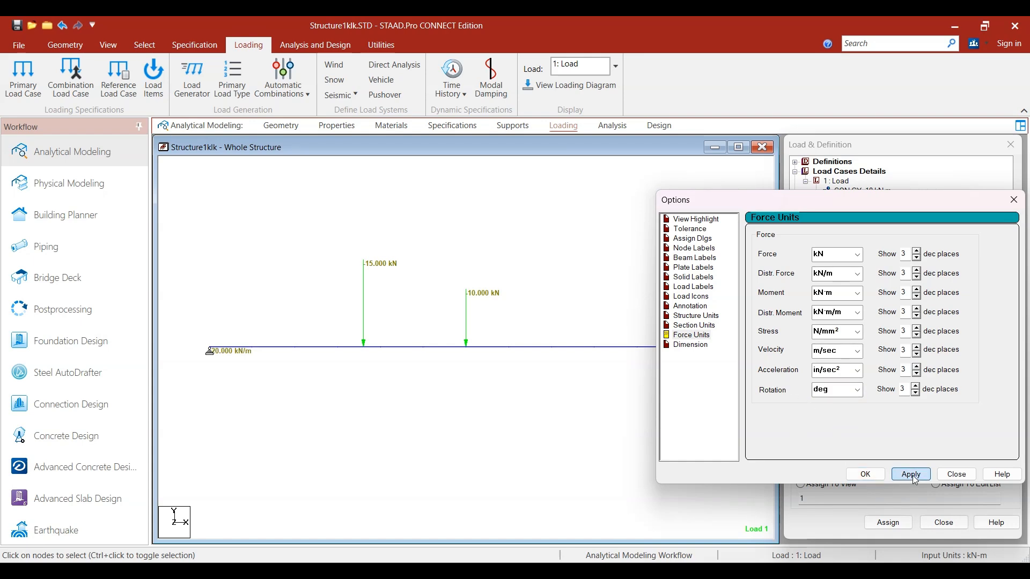
{"action": "left_click", "coordinate": [864, 474]}
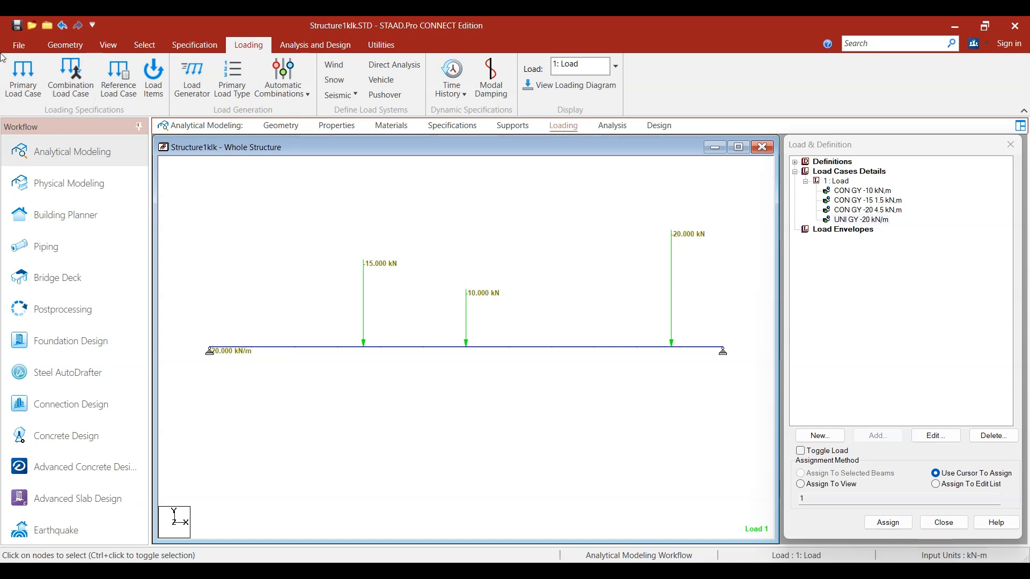
Step: In the display options for section units, set section modulus to mm³, with area in m² and dimension in m
{"action": "left_click", "coordinate": [16, 44]}
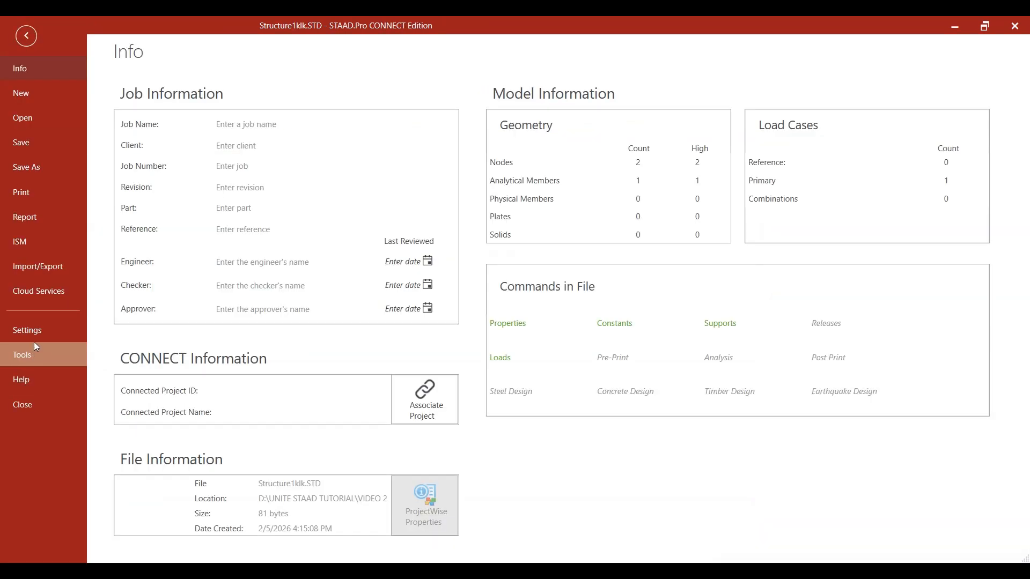
{"action": "left_click", "coordinate": [32, 331]}
{"action": "left_click", "coordinate": [184, 108]}
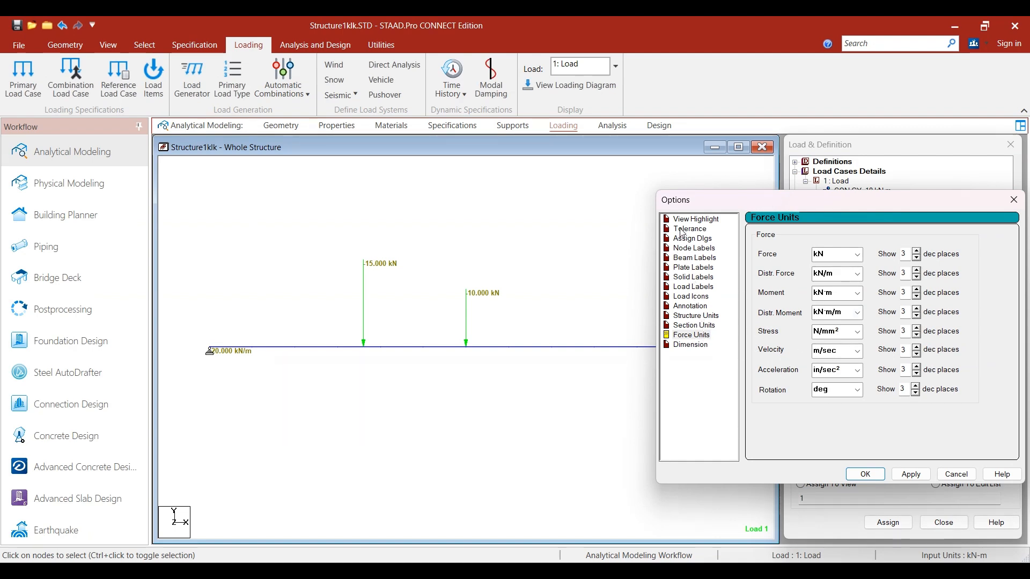
{"action": "left_click", "coordinate": [691, 335]}
{"action": "left_click", "coordinate": [695, 326]}
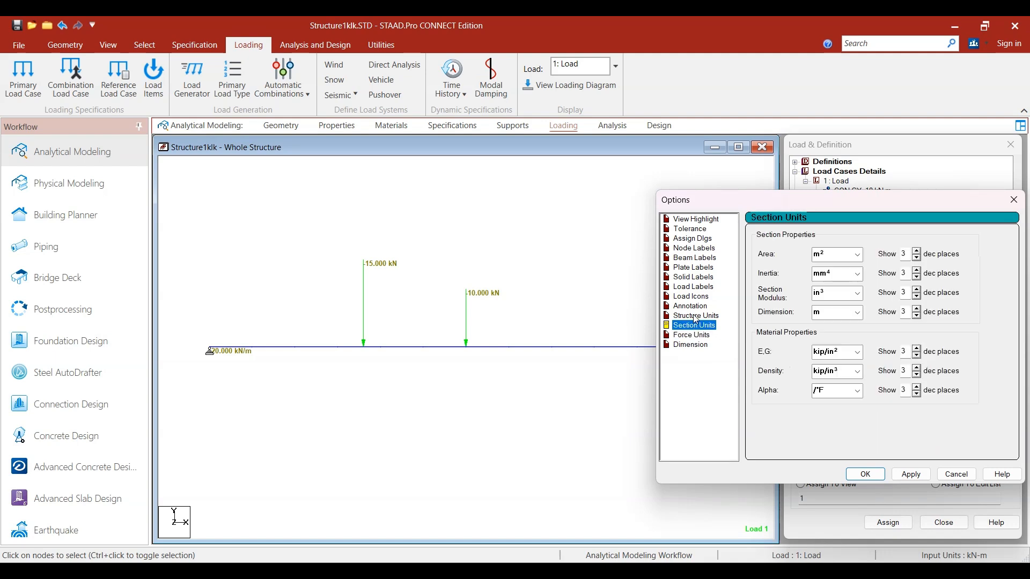
{"action": "left_click", "coordinate": [849, 256]}
{"action": "left_click", "coordinate": [837, 296]}
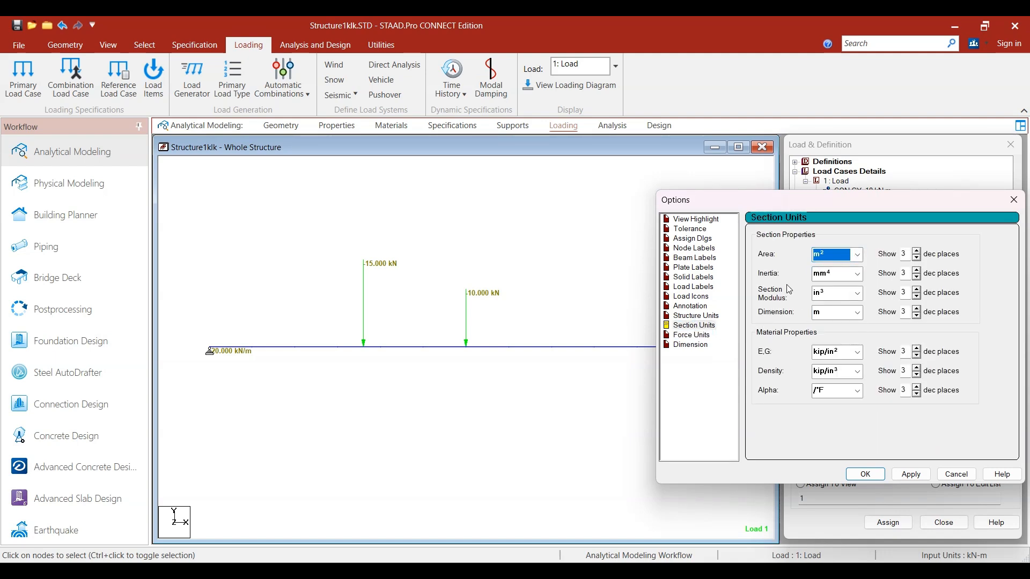
{"action": "left_click", "coordinate": [856, 295]}
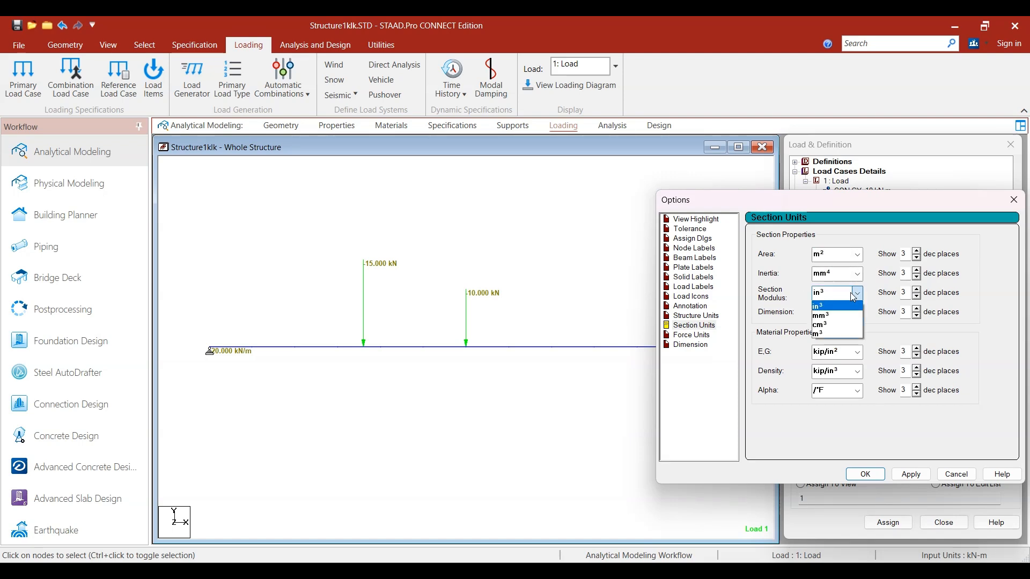
{"action": "left_click", "coordinate": [839, 321]}
{"action": "left_click", "coordinate": [823, 318]}
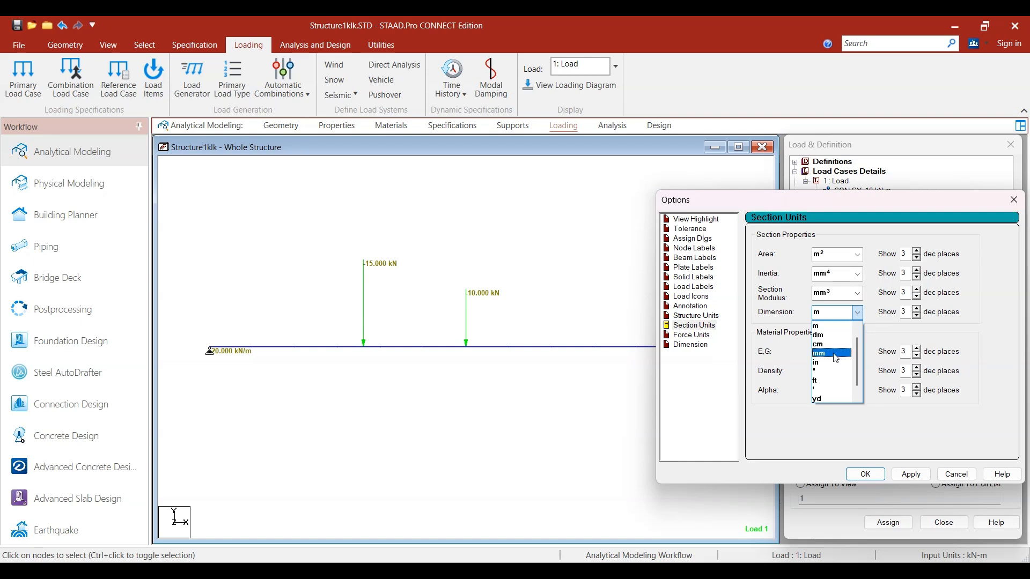
{"action": "left_click", "coordinate": [843, 333]}
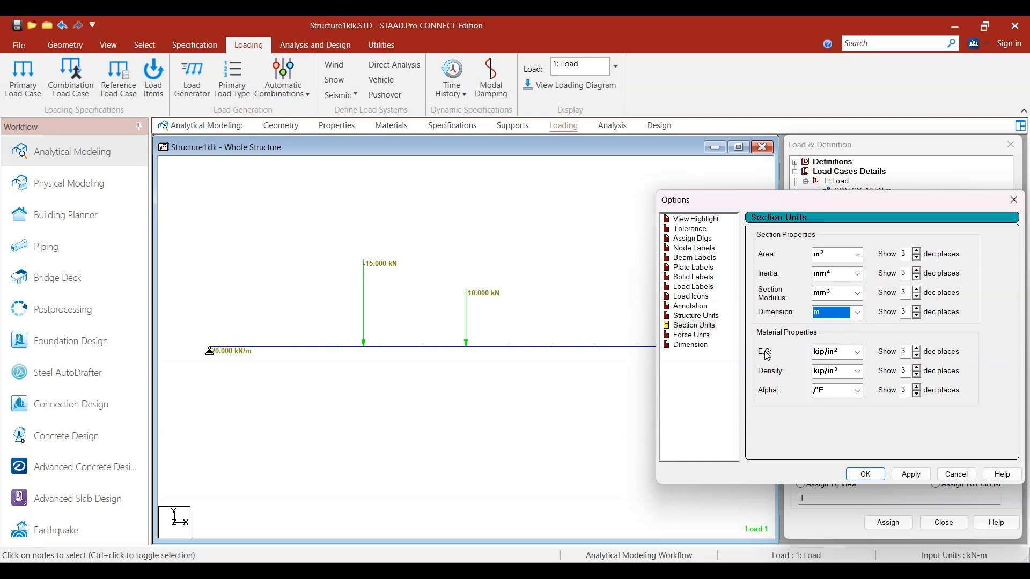
Step: Set the E,G unit to N/mm² and the density unit to kN/m³ for the material properties
{"action": "left_click", "coordinate": [845, 358]}
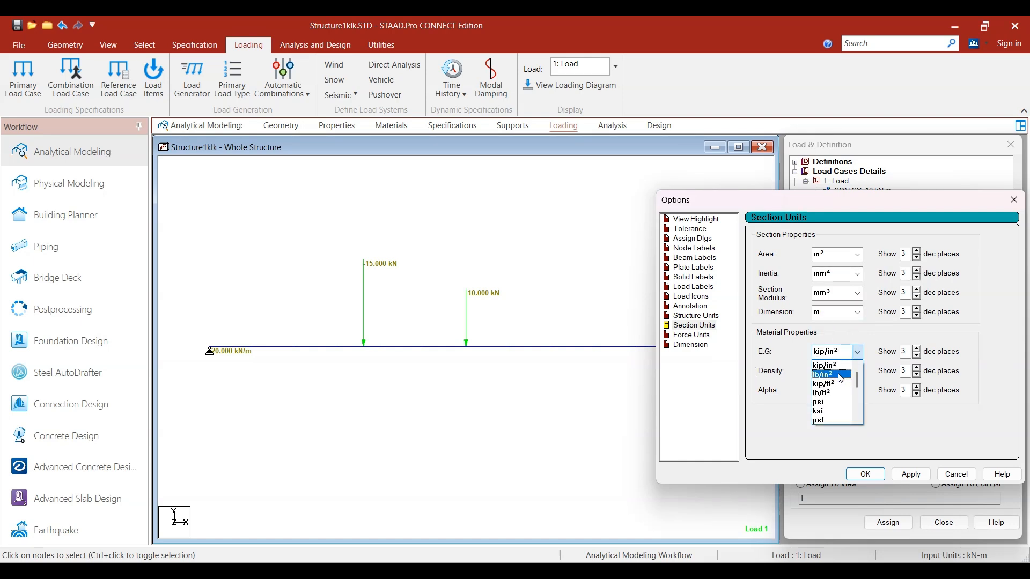
{"action": "scroll", "coordinate": [837, 397], "scroll_direction": "down", "scroll_amount": 2}
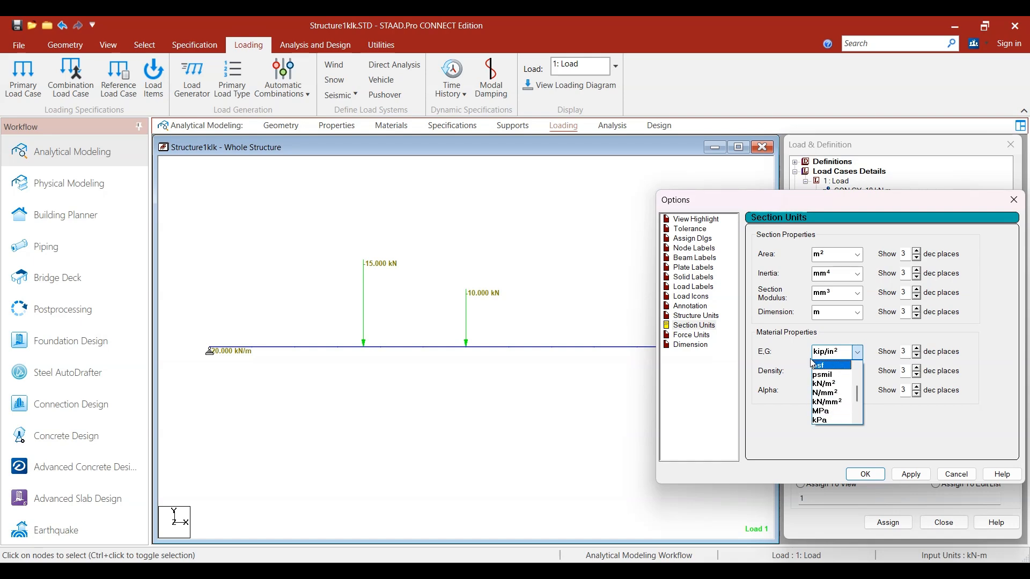
{"action": "left_click", "coordinate": [829, 397]}
{"action": "left_click", "coordinate": [835, 372]}
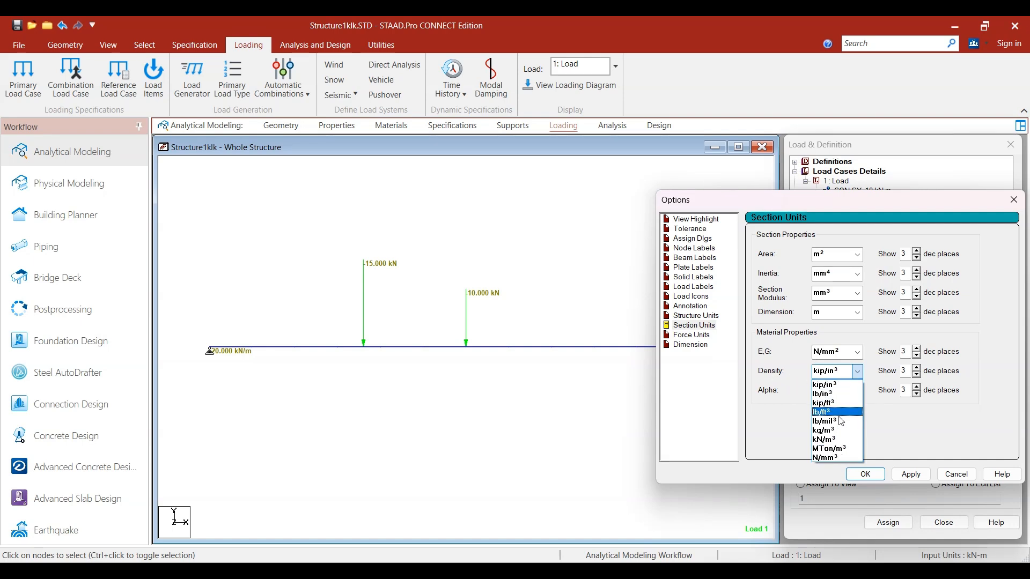
{"action": "left_click", "coordinate": [831, 449]}
{"action": "left_click", "coordinate": [840, 375]}
{"action": "left_click", "coordinate": [826, 427]}
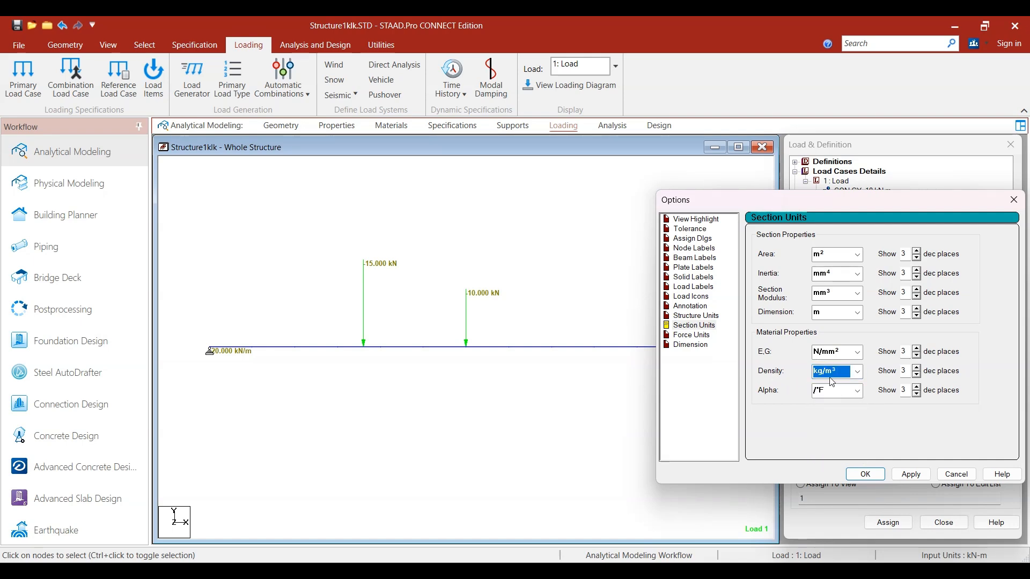
{"action": "left_click", "coordinate": [842, 372]}
{"action": "left_click", "coordinate": [834, 440]}
Step: Set the alpha unit to /°C and apply the section units
{"action": "left_click", "coordinate": [851, 397]}
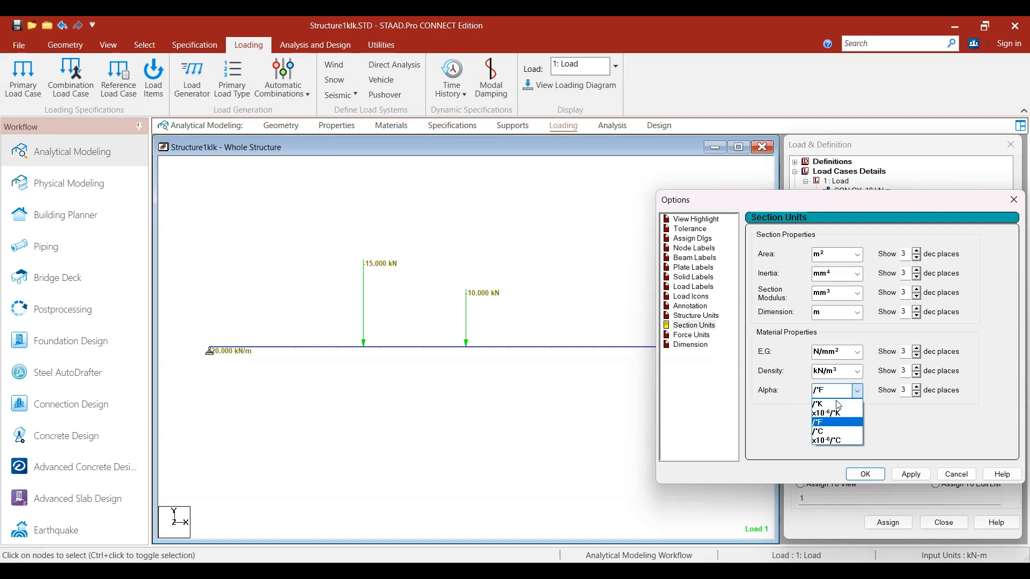
{"action": "left_click", "coordinate": [823, 413]}
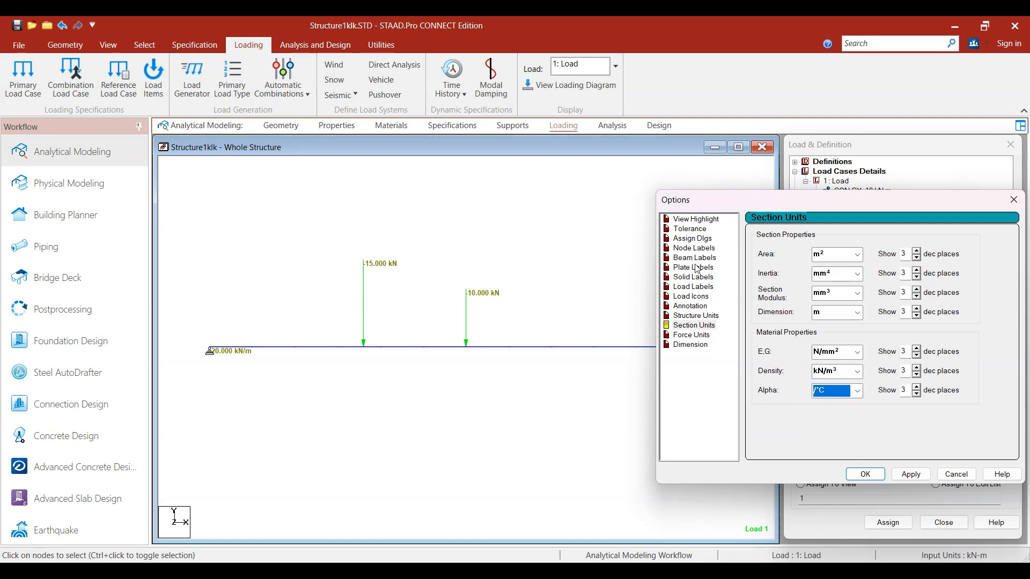
{"action": "left_click", "coordinate": [864, 474]}
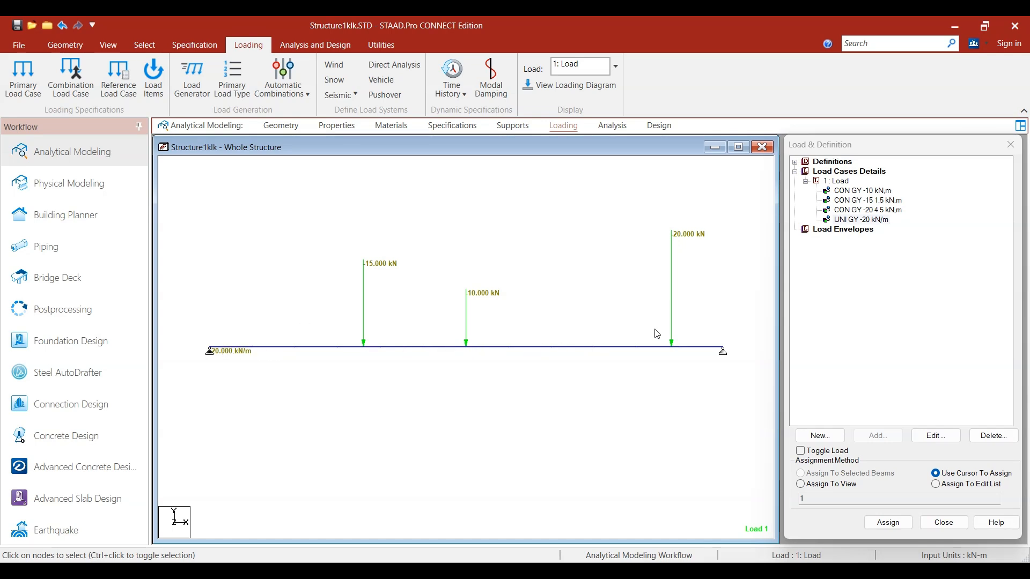
Step: Add a uniform member force of -100 kN/m in GY to load case 1, with d1 2.5 m and d2 3.5 m
{"action": "left_click", "coordinate": [831, 182]}
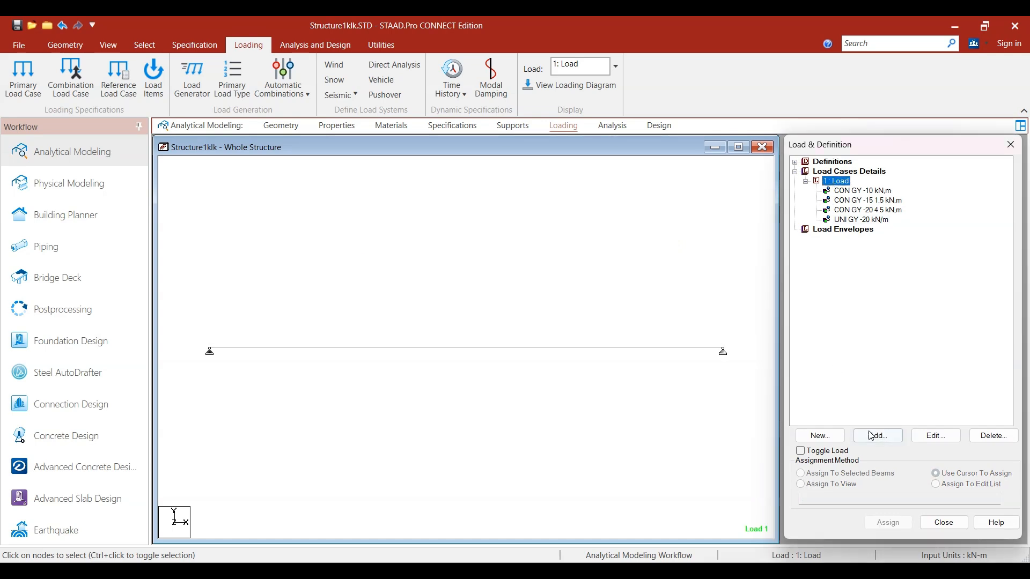
{"action": "left_click", "coordinate": [868, 435]}
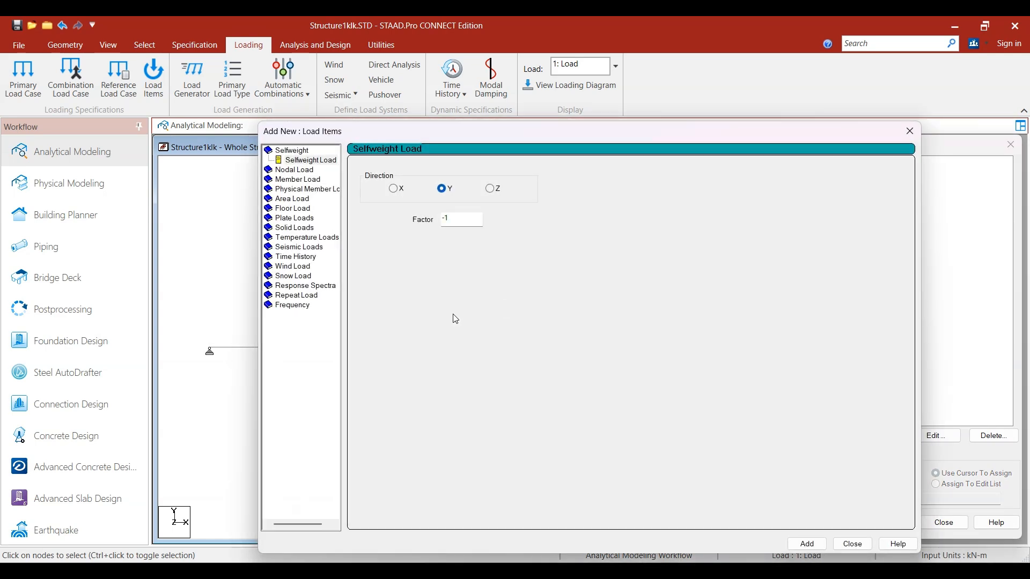
{"action": "left_click", "coordinate": [295, 178]}
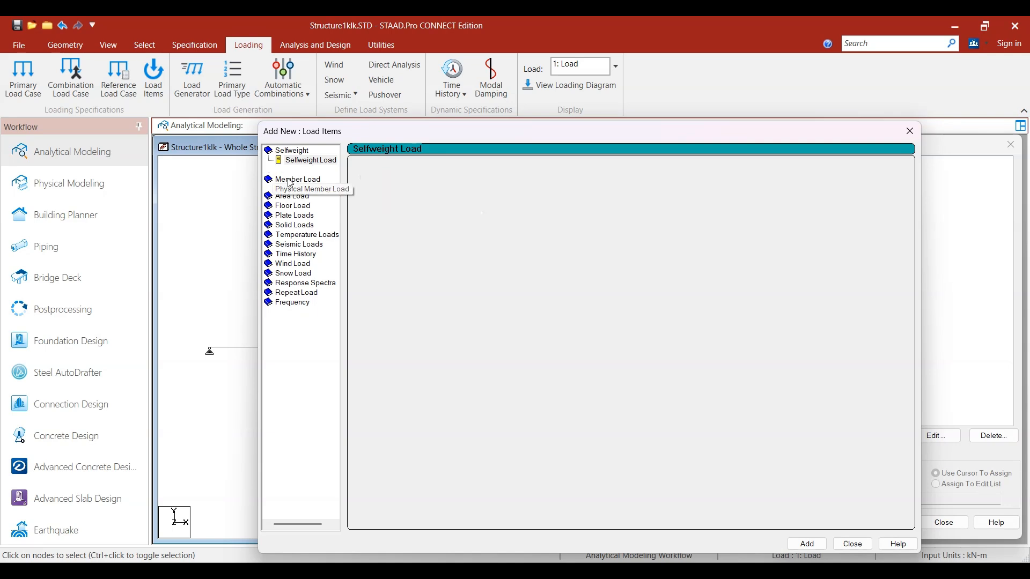
{"action": "left_click", "coordinate": [301, 181]}
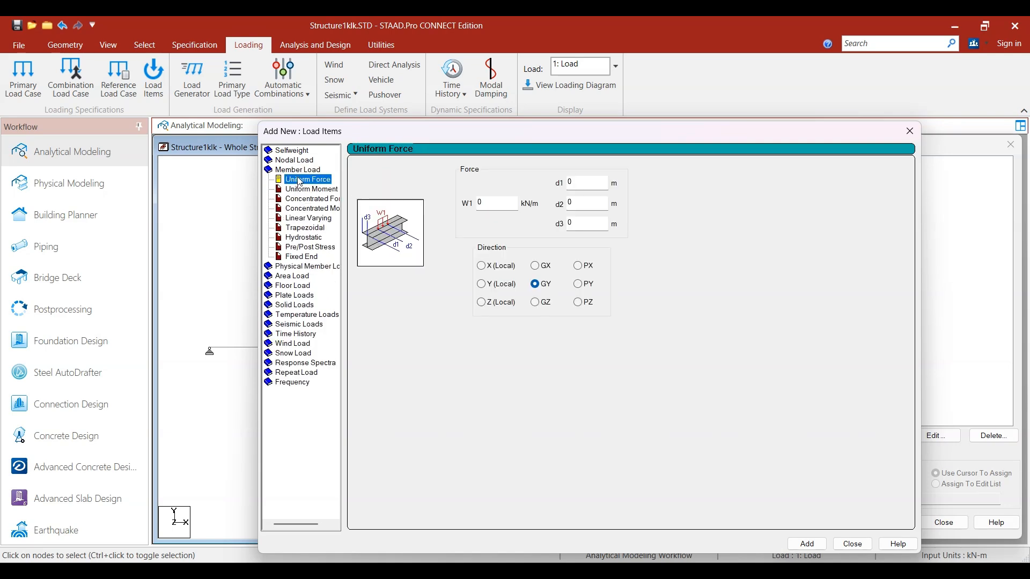
{"action": "left_click", "coordinate": [497, 203]}
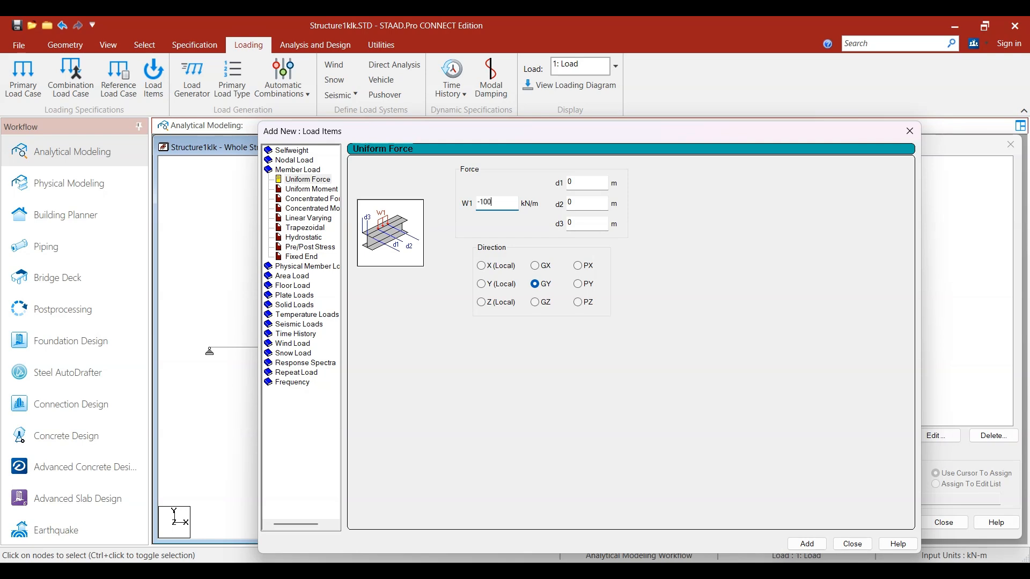
{"action": "key", "text": "Tab"}
{"action": "left_click_drag", "start_coordinate": [627, 142], "coordinate": [871, 98]}
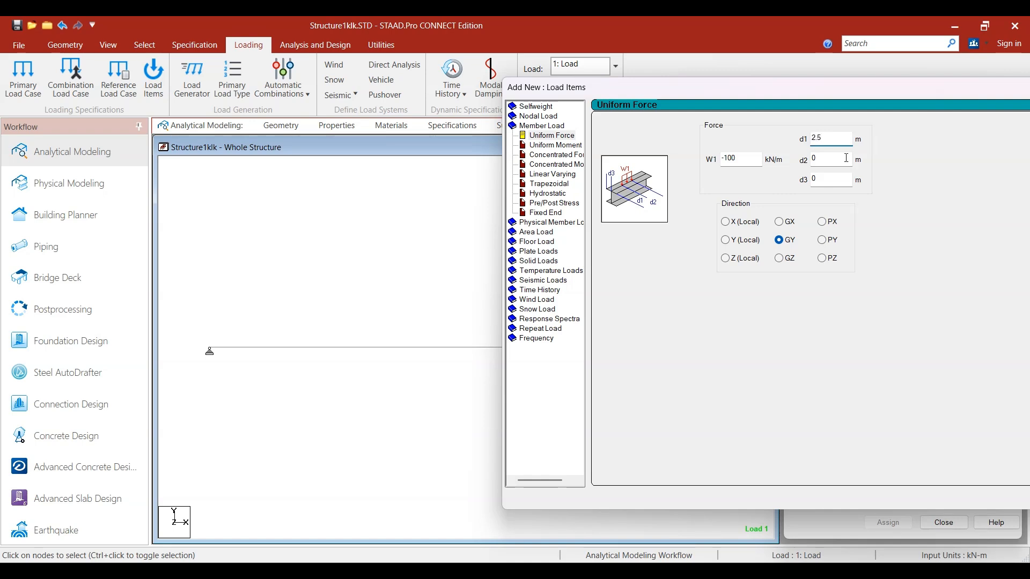
{"action": "type", "text": "3.5"}
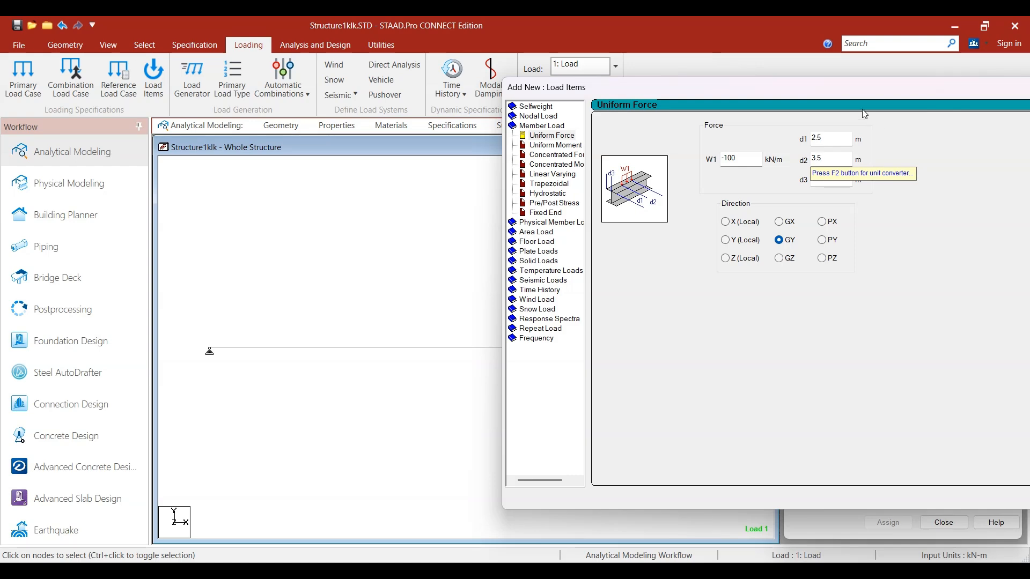
{"action": "left_click_drag", "start_coordinate": [839, 87], "coordinate": [437, 95]}
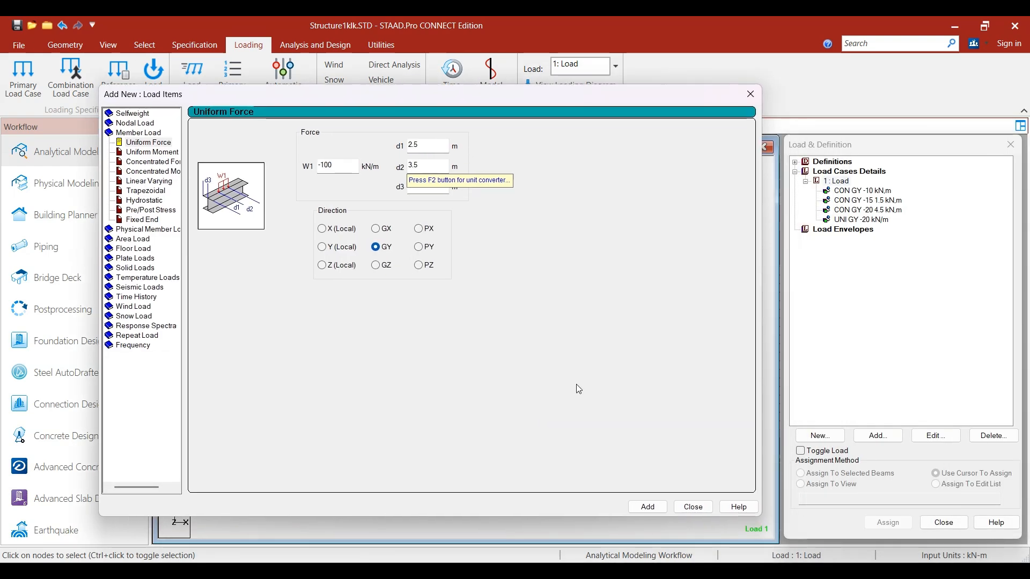
{"action": "left_click", "coordinate": [700, 512]}
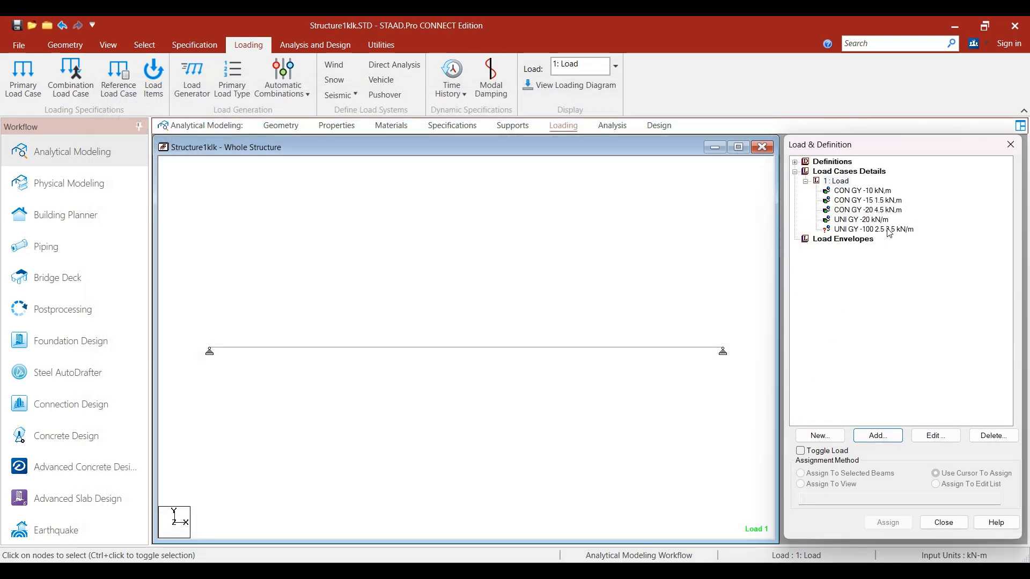
Step: Assign the -100 kN/m partial uniform force to the selected beam and check its placement
{"action": "left_click", "coordinate": [547, 347]}
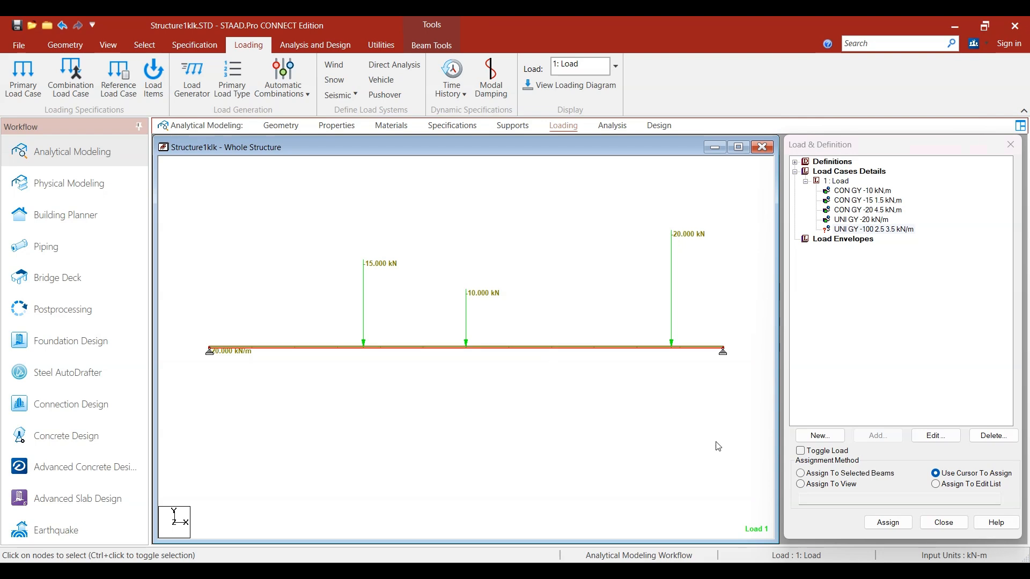
{"action": "left_click", "coordinate": [837, 474]}
{"action": "left_click", "coordinate": [888, 522]}
{"action": "left_click", "coordinate": [923, 377]}
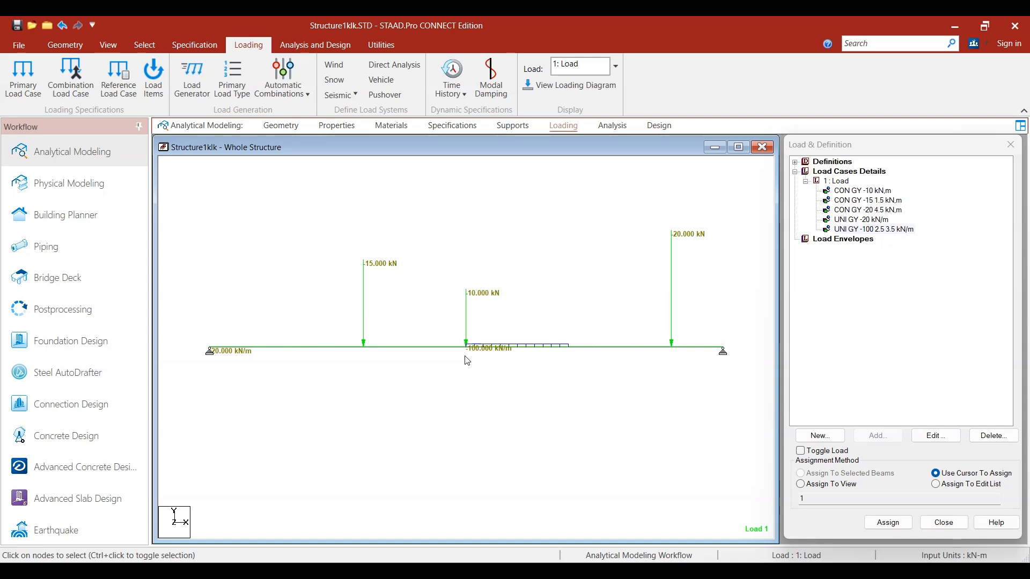
{"action": "scroll", "coordinate": [474, 369], "scroll_direction": "up", "scroll_amount": 1}
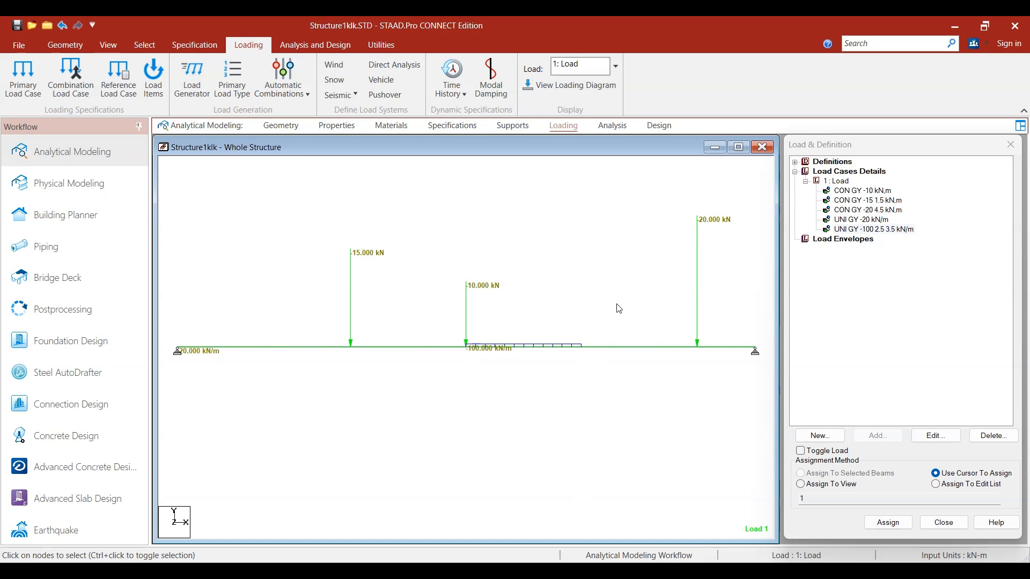
{"action": "scroll", "coordinate": [616, 304], "scroll_direction": "down", "scroll_amount": 1}
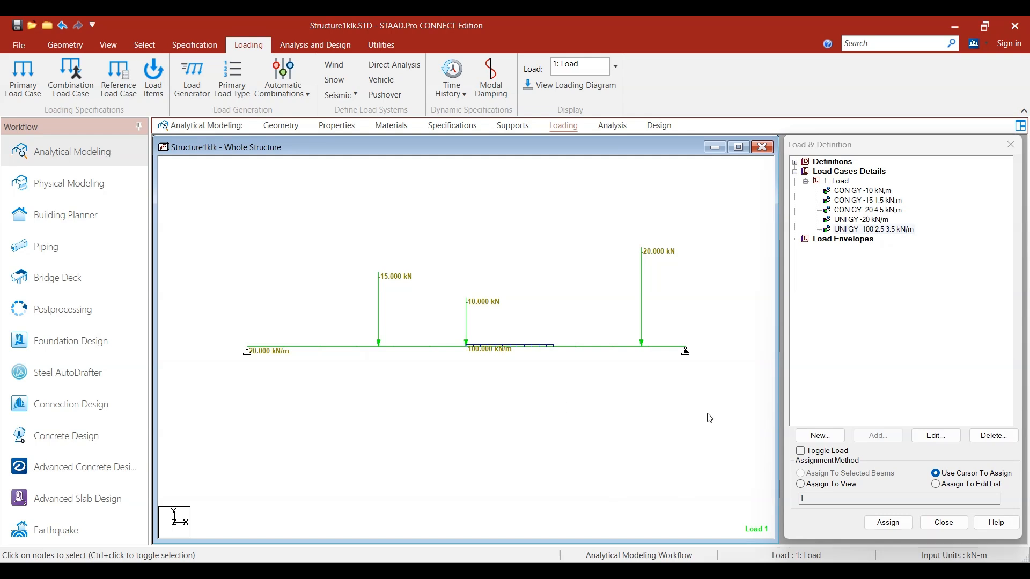
Step: Add a Perform Analysis command with the No Print option to the model
{"action": "left_click", "coordinate": [606, 127]}
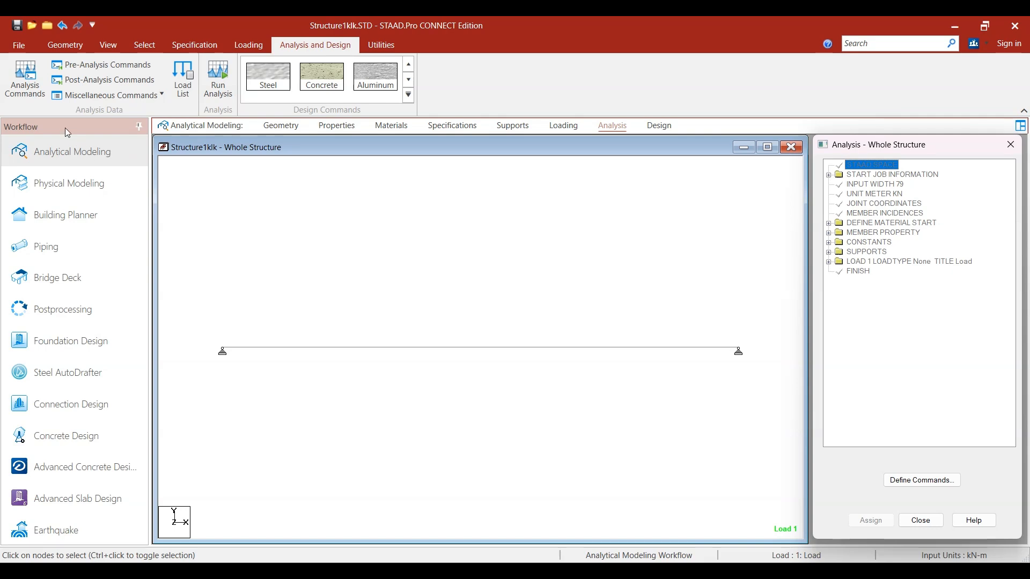
{"action": "left_click", "coordinate": [17, 94]}
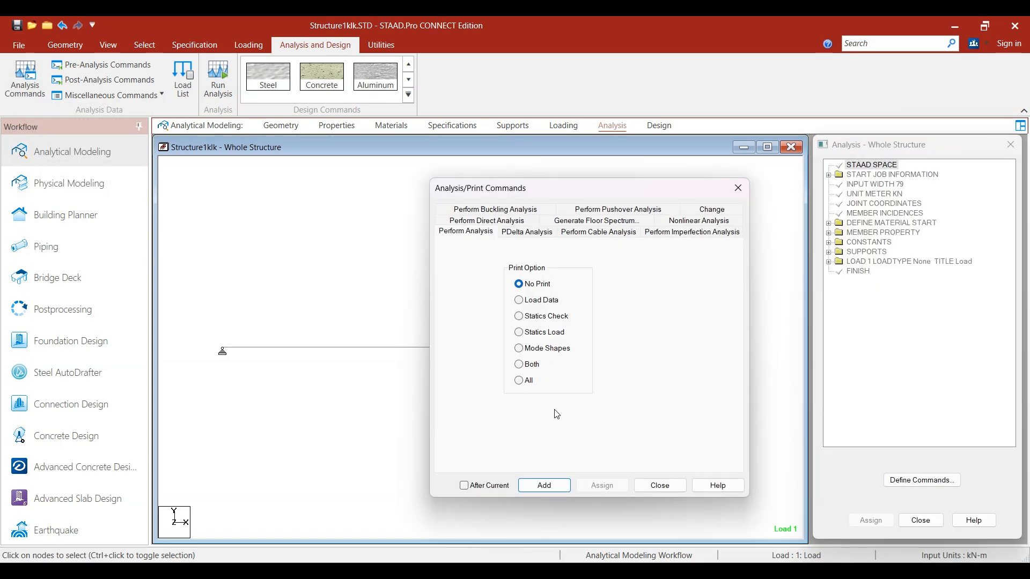
{"action": "left_click", "coordinate": [544, 486]}
{"action": "left_click", "coordinate": [672, 490]}
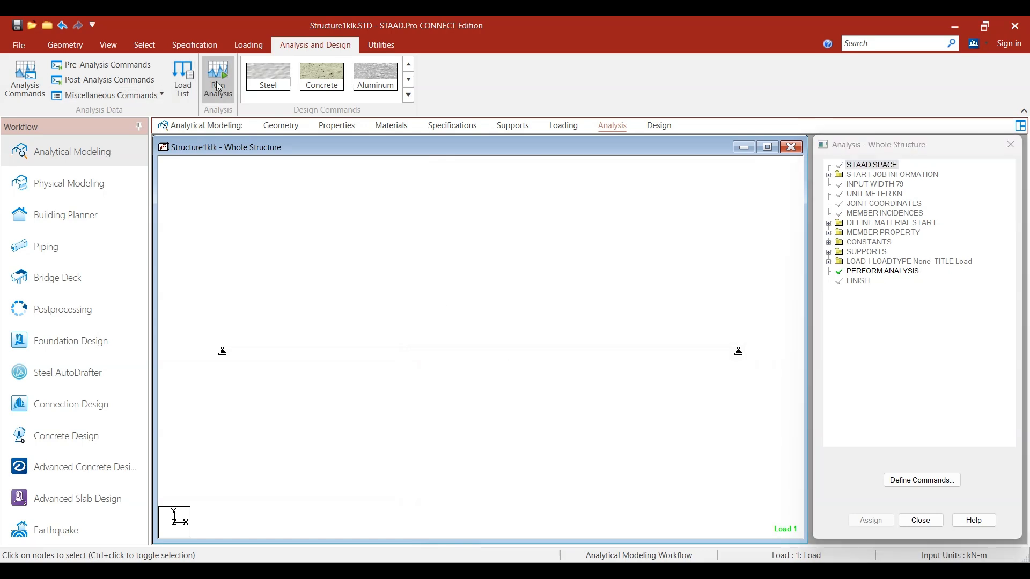
Step: Run the analysis, check the error and warning summary, and close the report while staying in modeling mode
{"action": "left_click", "coordinate": [214, 81]}
{"action": "left_click", "coordinate": [505, 361]}
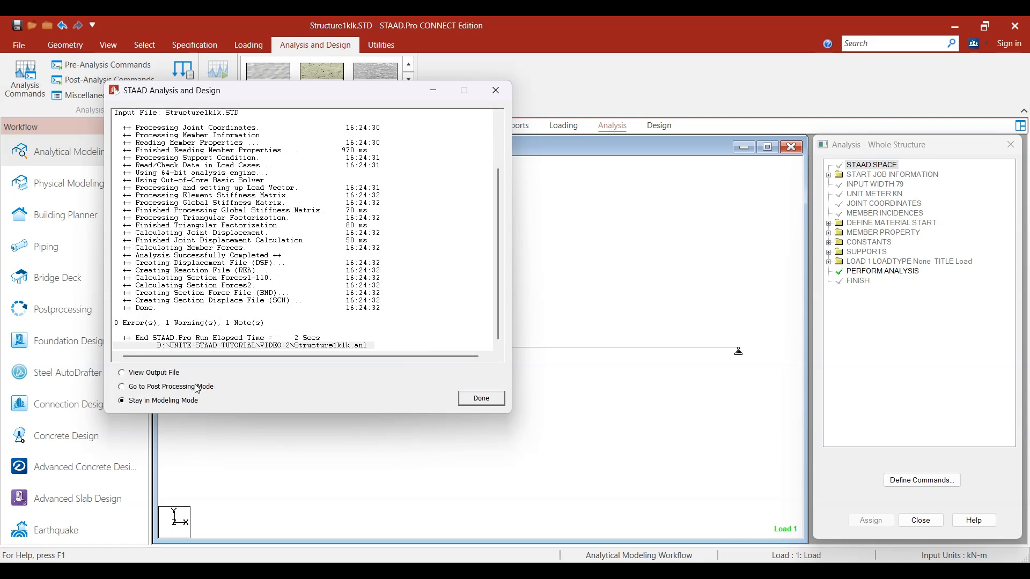
{"action": "left_click", "coordinate": [143, 324]}
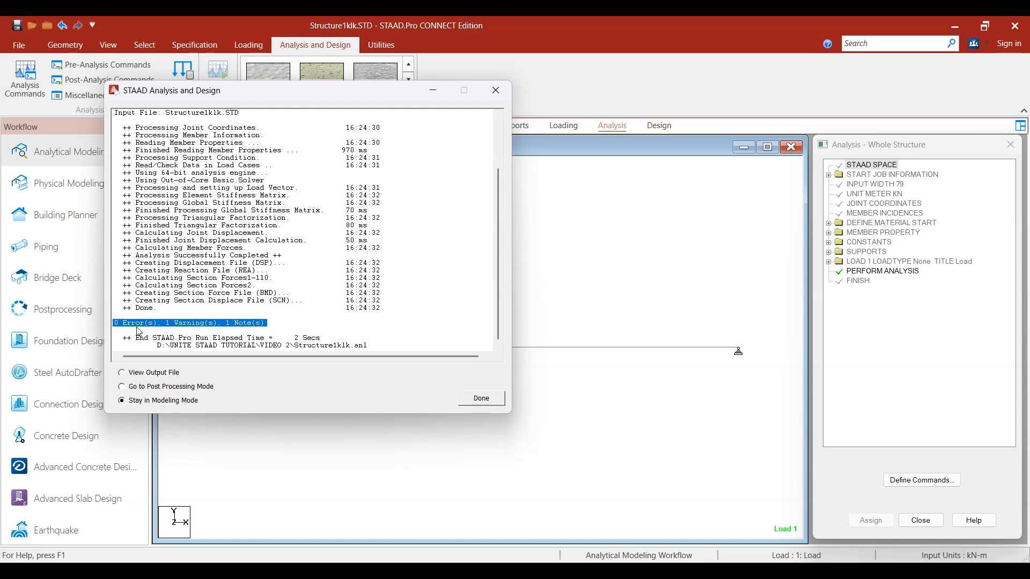
{"action": "left_click", "coordinate": [470, 402]}
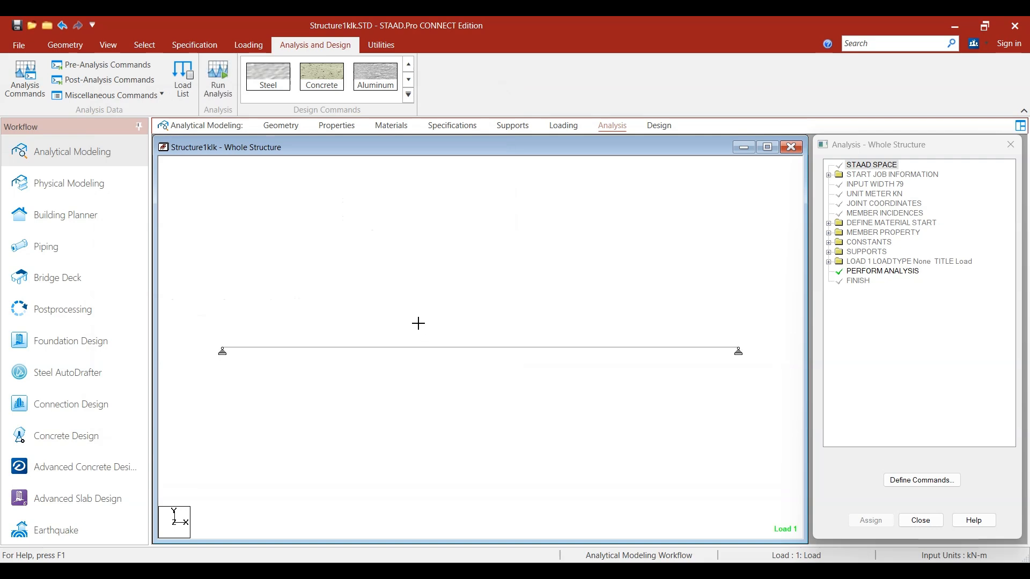
Step: Switch to the postprocessing workflow with load case 1 selected and display the MZ bending moment diagram
{"action": "left_click", "coordinate": [60, 314]}
{"action": "left_click", "coordinate": [520, 394]}
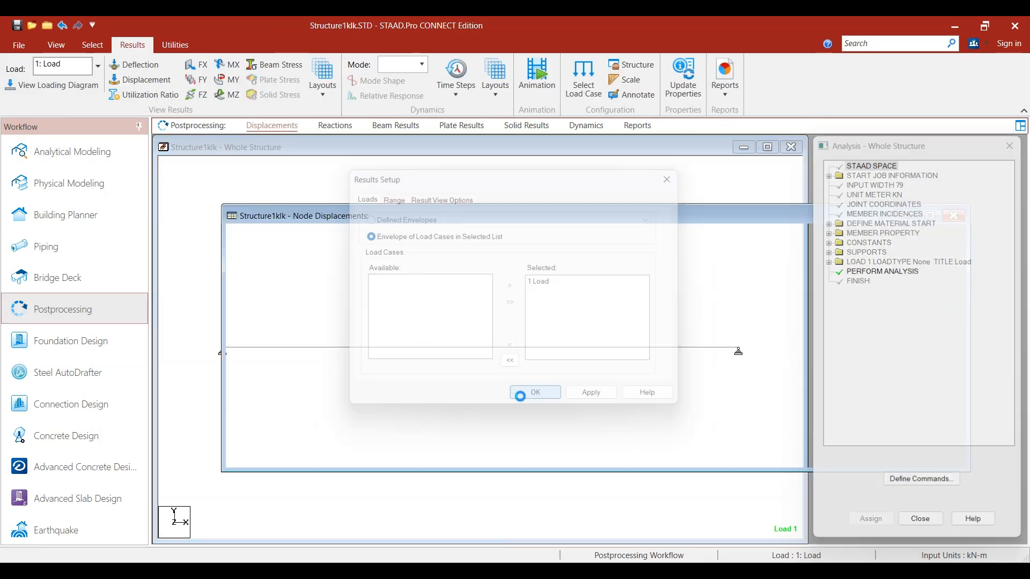
{"action": "left_click", "coordinate": [227, 95]}
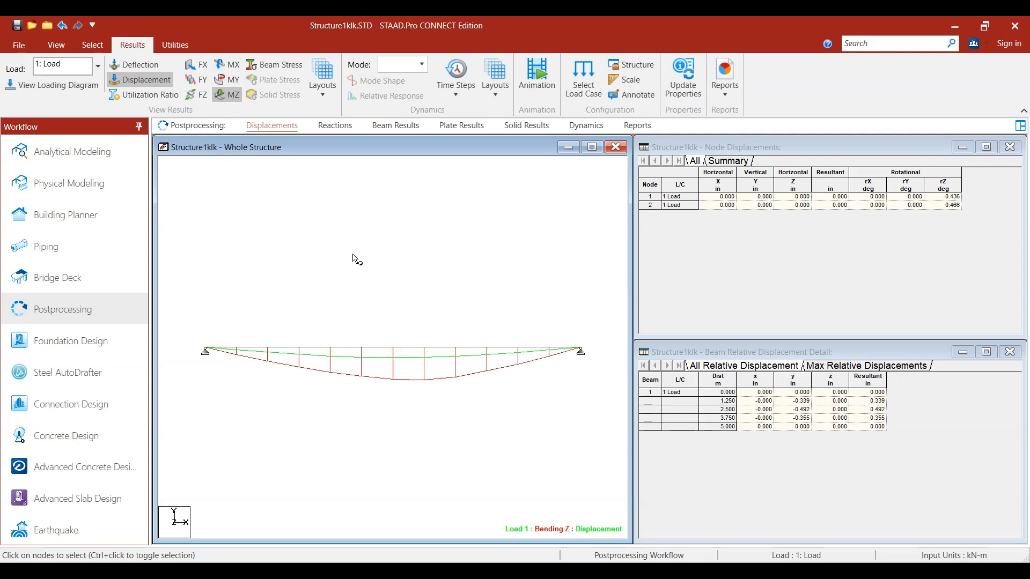
Step: View the FY shear diagram briefly, and hide the FY and MZ diagrams to leave only the beam's displacement curve displayed
{"action": "left_click", "coordinate": [196, 79]}
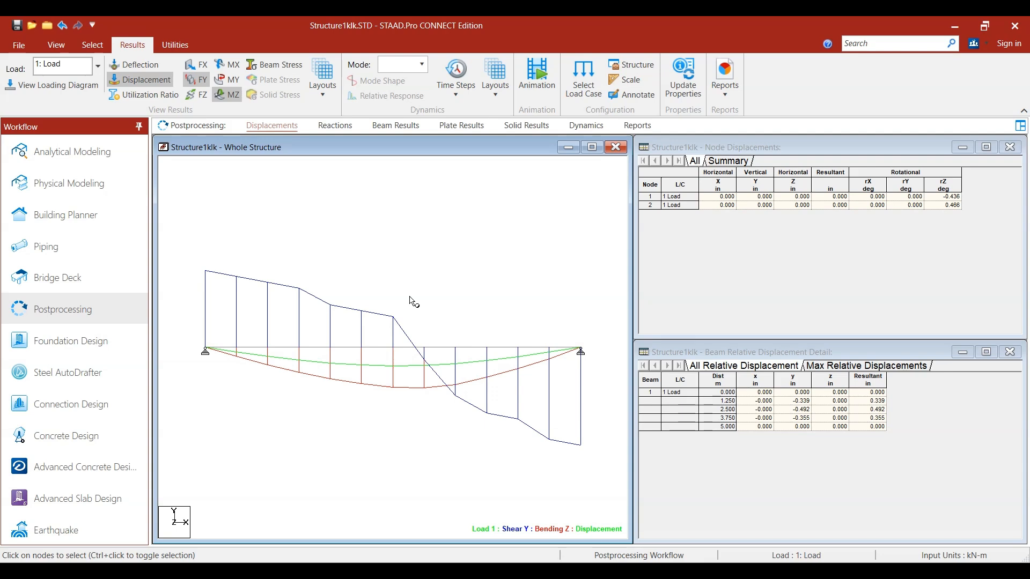
{"action": "left_click", "coordinate": [196, 79]}
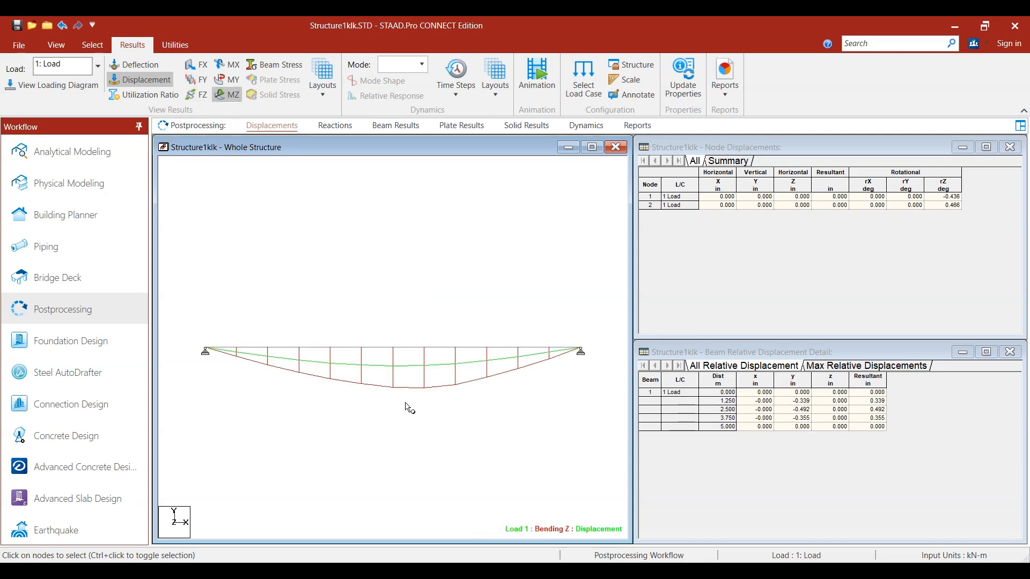
{"action": "left_click", "coordinate": [227, 95]}
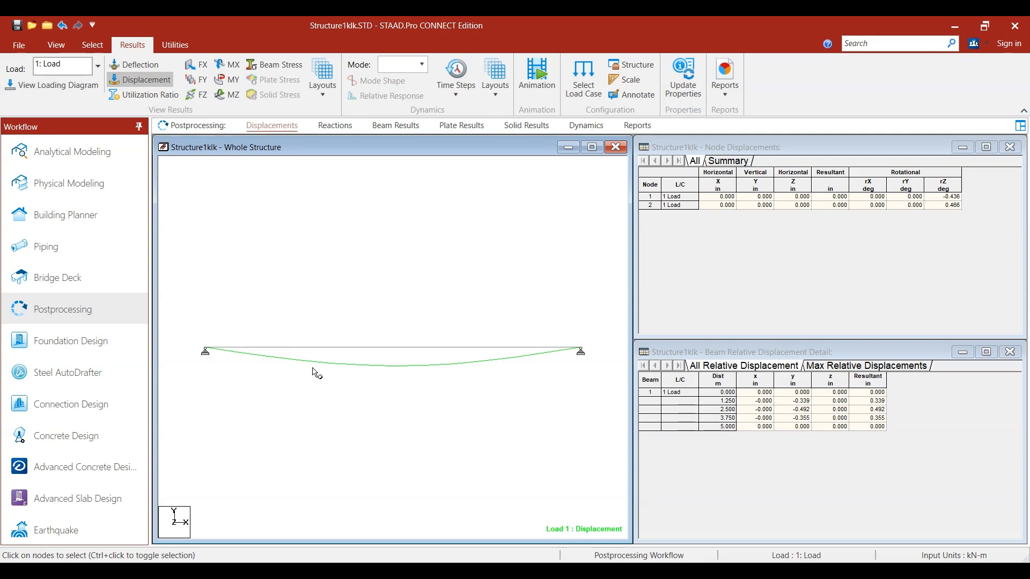
{"action": "left_click", "coordinate": [158, 80]}
{"action": "left_click", "coordinate": [151, 81]}
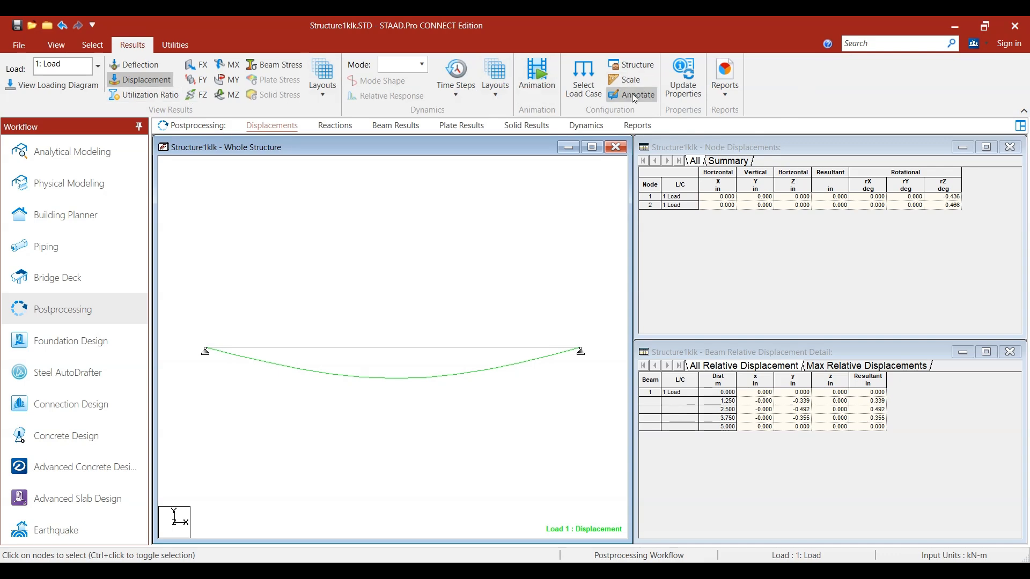
Step: Check the load case selection in the results setup and accept it with load case 1 selected
{"action": "left_click", "coordinate": [578, 91]}
{"action": "left_click", "coordinate": [548, 284]}
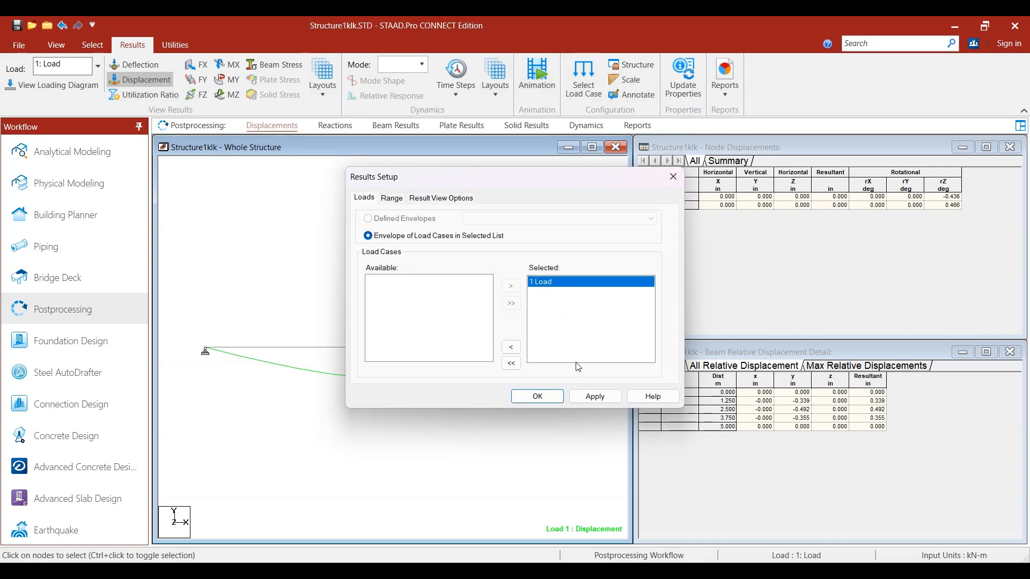
{"action": "key", "text": "Return"}
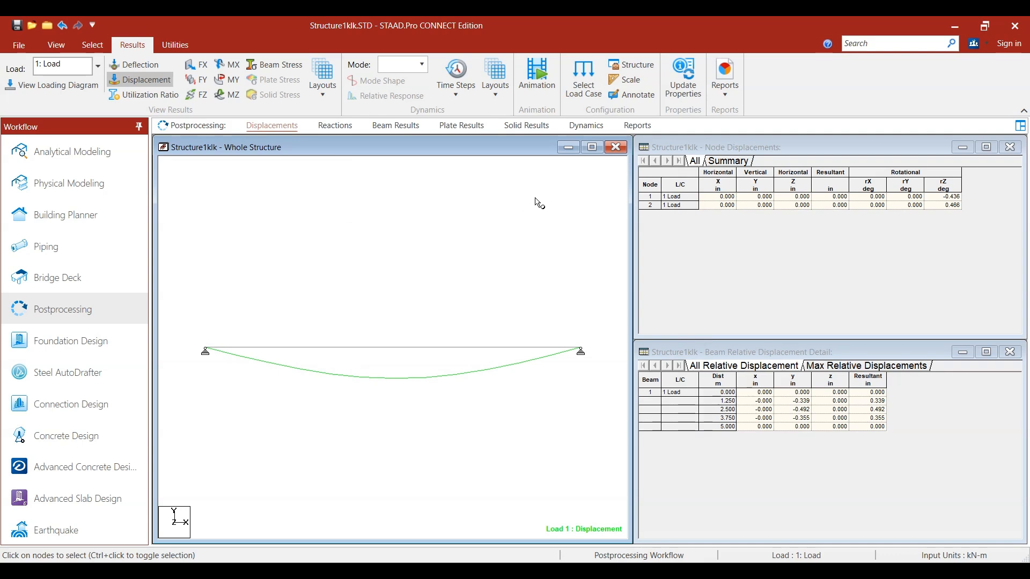
Step: Annotate the beam's displacement curve with its maximum resultant value and close the annotation settings
{"action": "left_click", "coordinate": [637, 99]}
{"action": "mouse_move", "coordinate": [557, 137]}
{"action": "left_mouse_down"}
{"action": "mouse_move", "coordinate": [685, 131]}
{"action": "mouse_move", "coordinate": [739, 105]}
{"action": "left_mouse_up"}
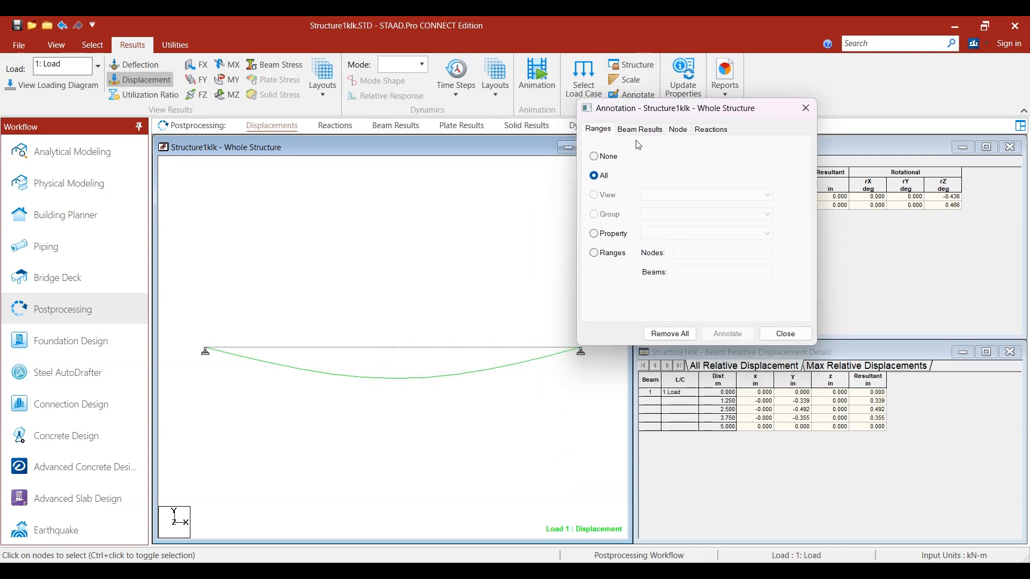
{"action": "left_click", "coordinate": [640, 129]}
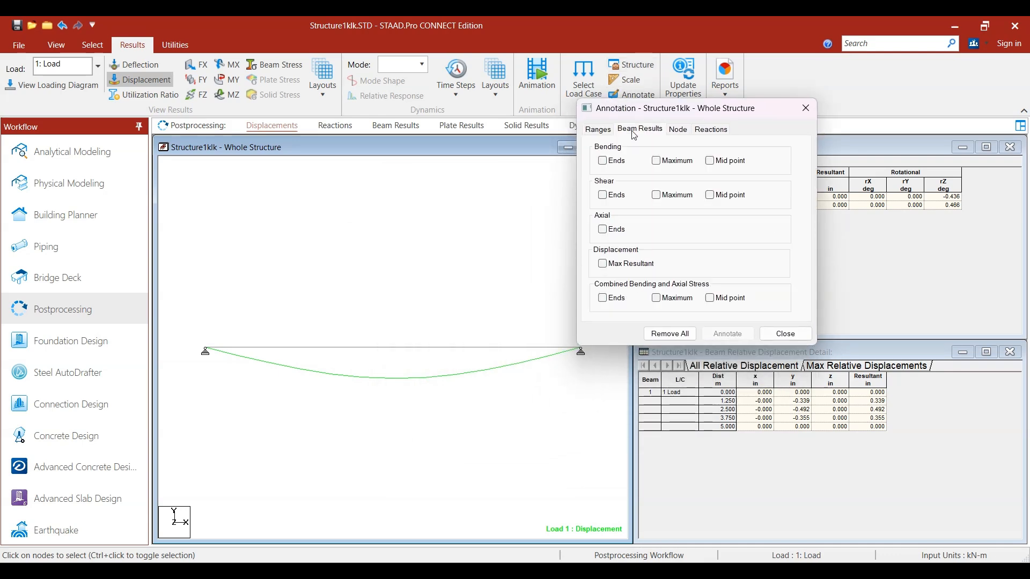
{"action": "left_click", "coordinate": [603, 265]}
{"action": "left_click", "coordinate": [728, 334]}
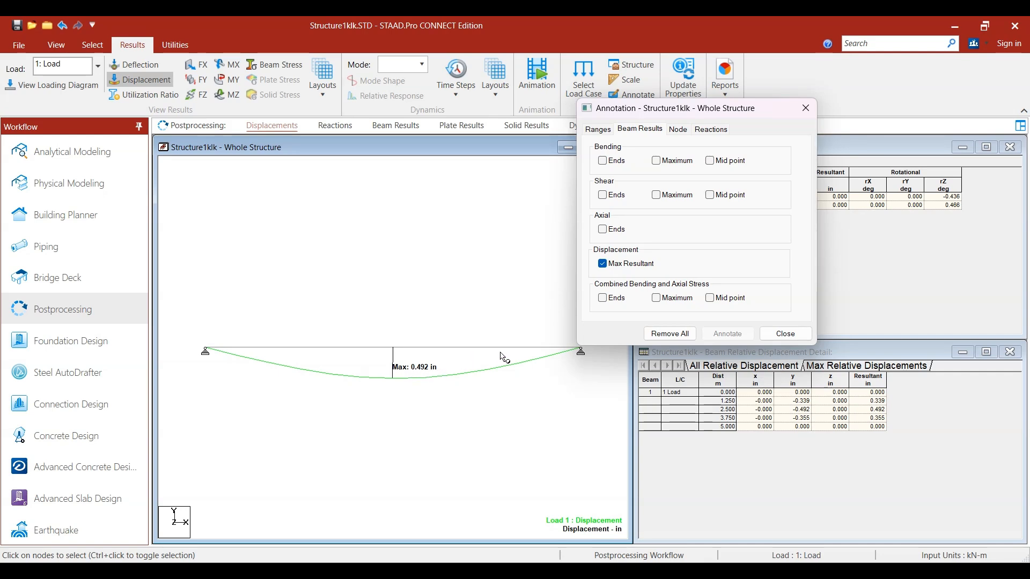
{"action": "left_click", "coordinate": [784, 333]}
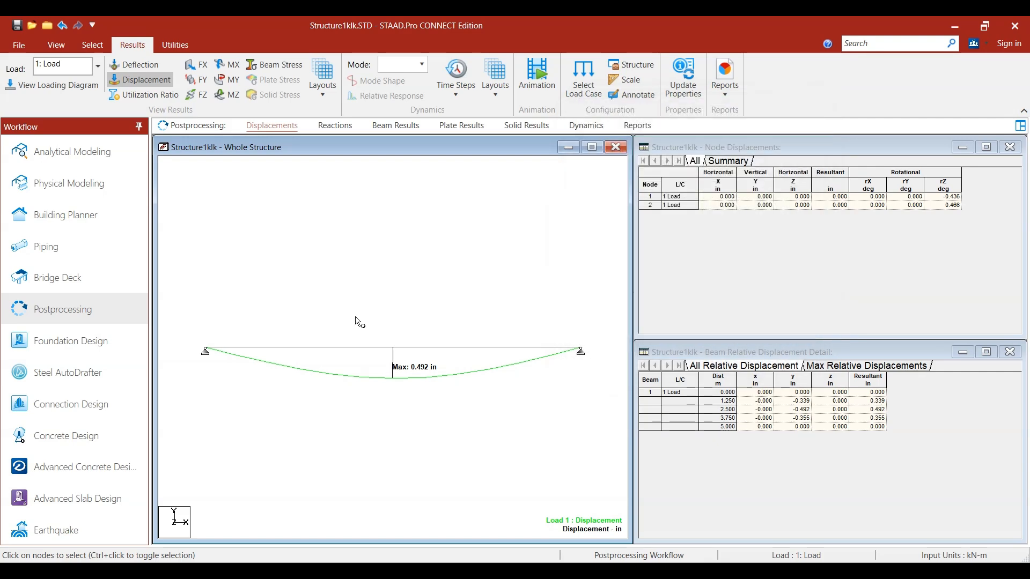
{"action": "left_click", "coordinate": [19, 45]}
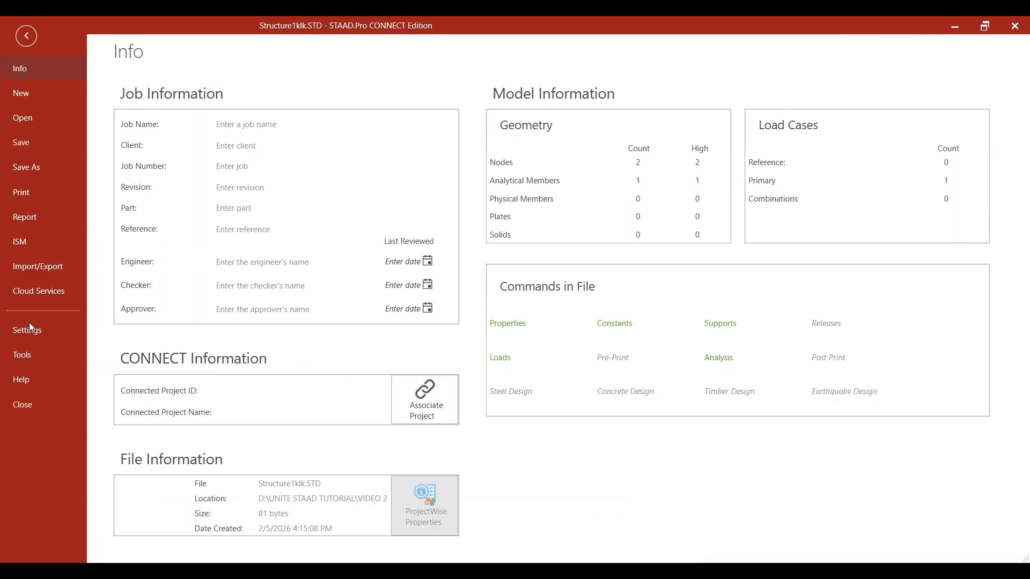
{"action": "left_click", "coordinate": [32, 328]}
{"action": "left_click", "coordinate": [182, 105]}
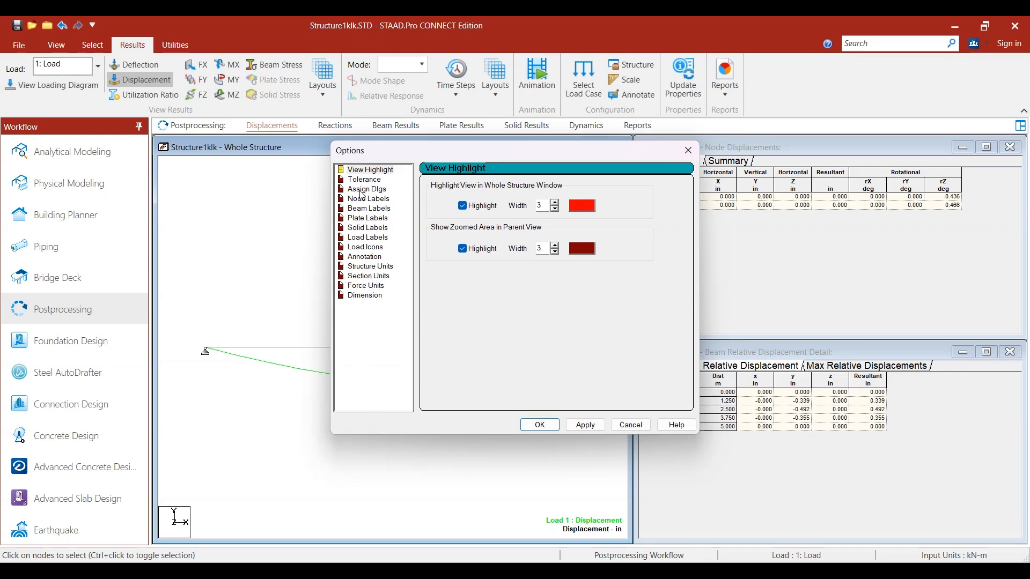
{"action": "left_click", "coordinate": [628, 424]}
{"action": "left_click", "coordinate": [52, 320]}
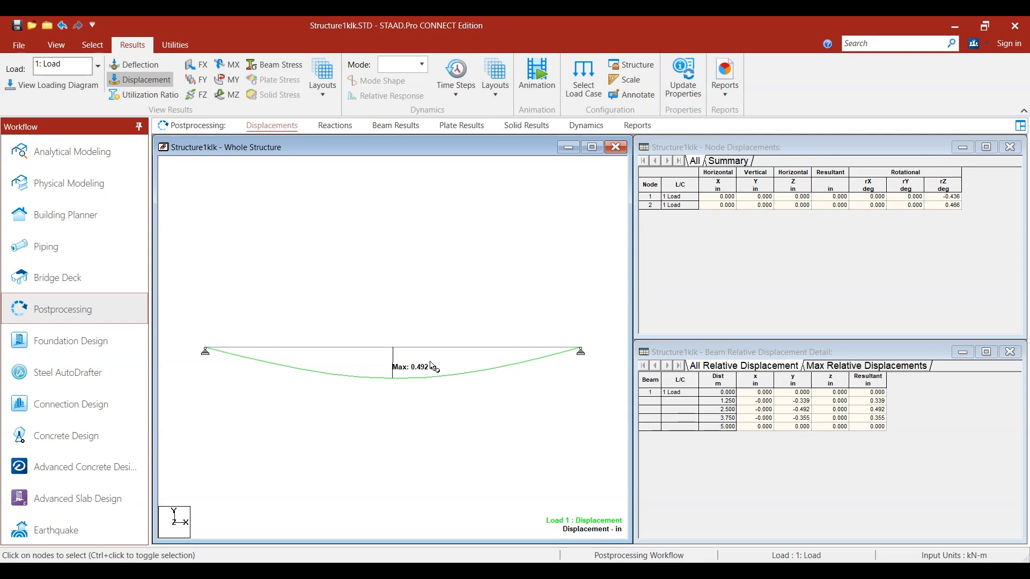
Step: Replace the displacement curve with the MZ bending moment diagram and annotate only the maximum bending value, with Max Resultant displacement disabled
{"action": "left_click", "coordinate": [227, 95]}
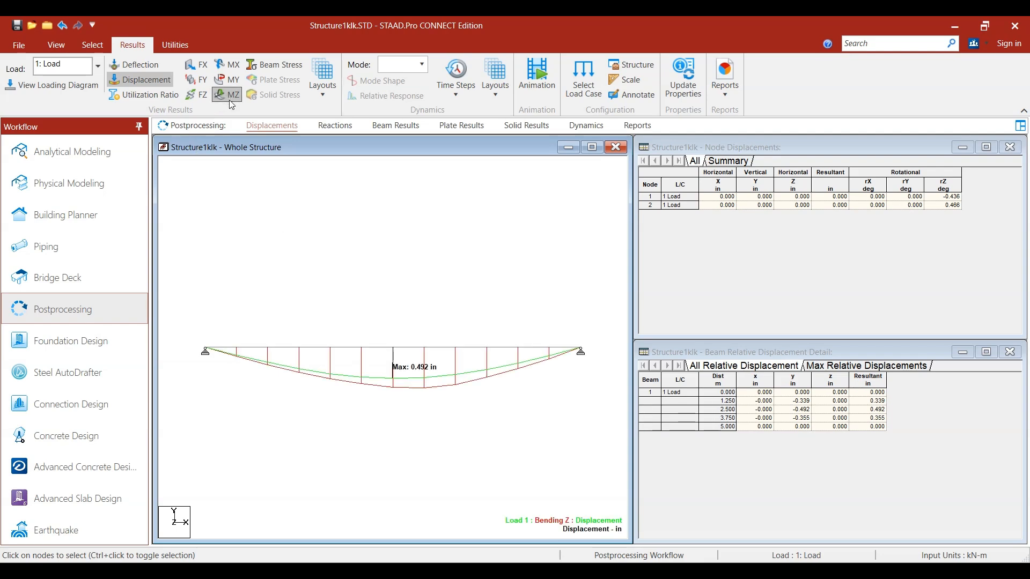
{"action": "left_click", "coordinate": [153, 87]}
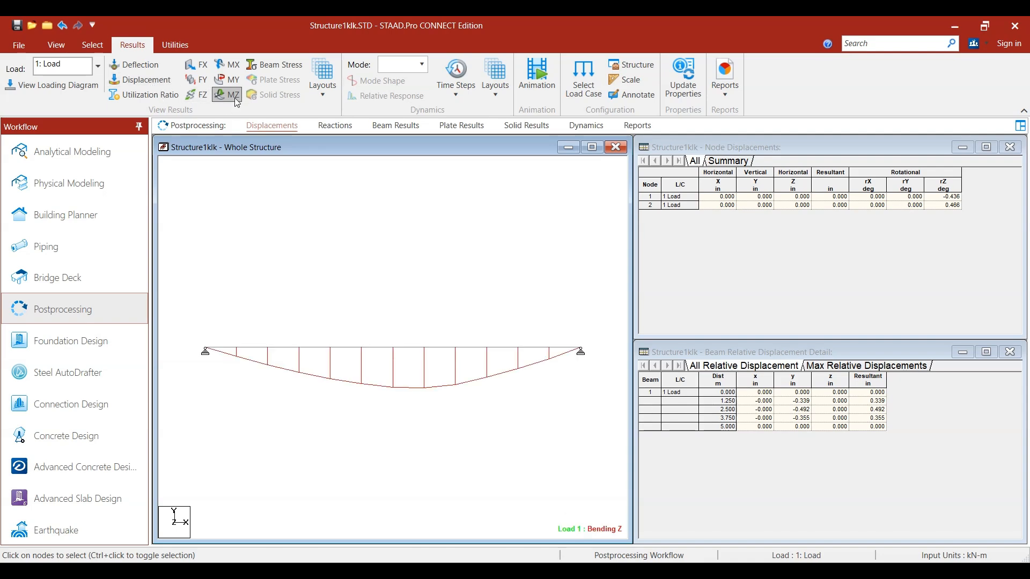
{"action": "left_click", "coordinate": [634, 102]}
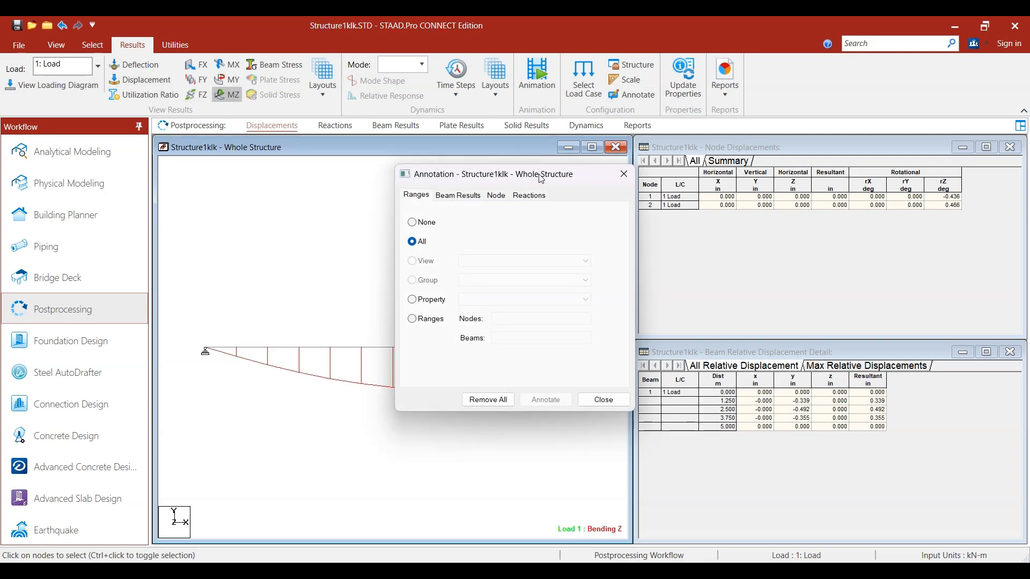
{"action": "left_click_drag", "start_coordinate": [539, 174], "coordinate": [695, 148]}
{"action": "left_click", "coordinate": [615, 164]}
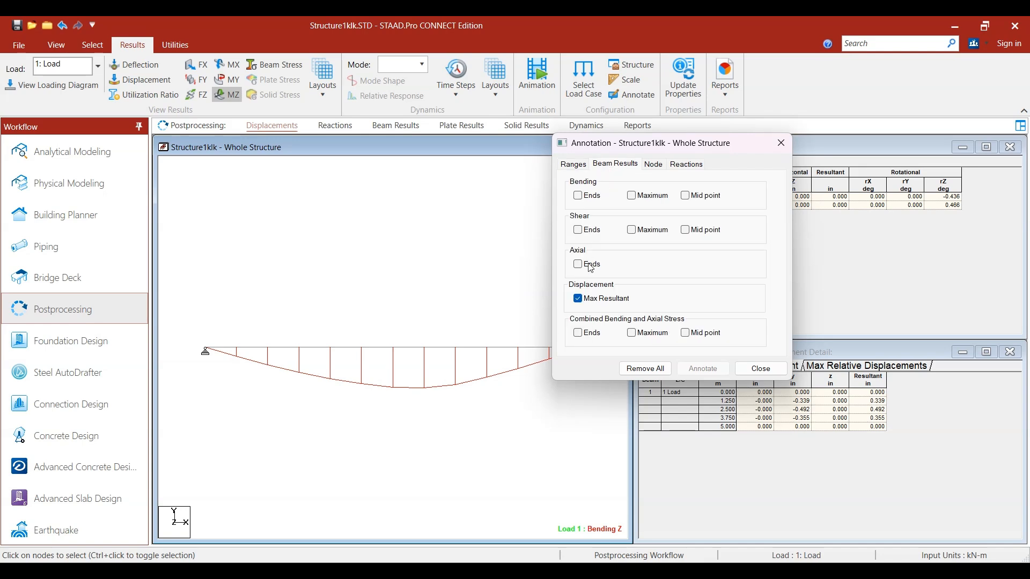
{"action": "left_click", "coordinate": [584, 299]}
{"action": "left_click", "coordinate": [631, 196]}
{"action": "left_click", "coordinate": [704, 370]}
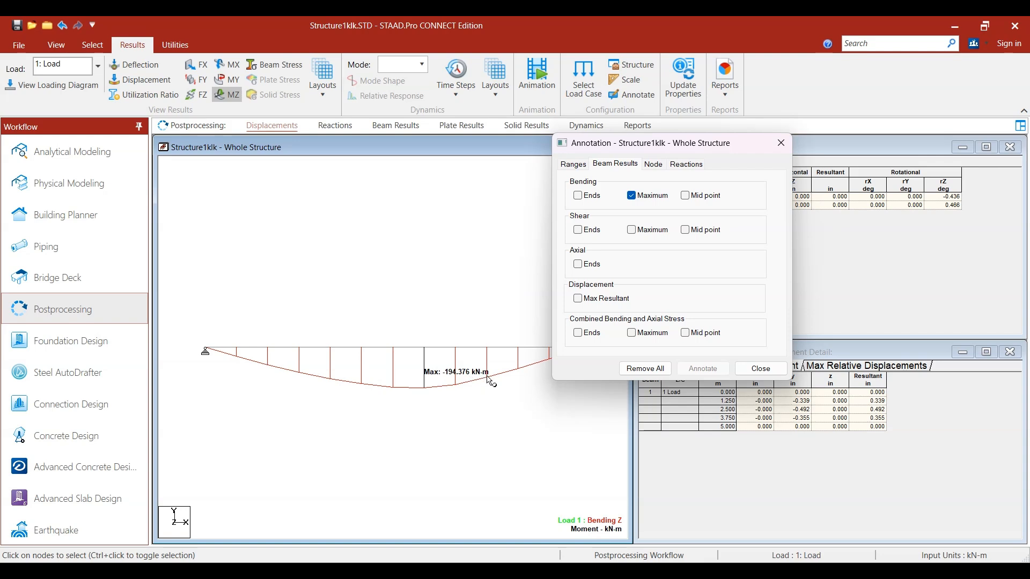
{"action": "left_click", "coordinate": [760, 369]}
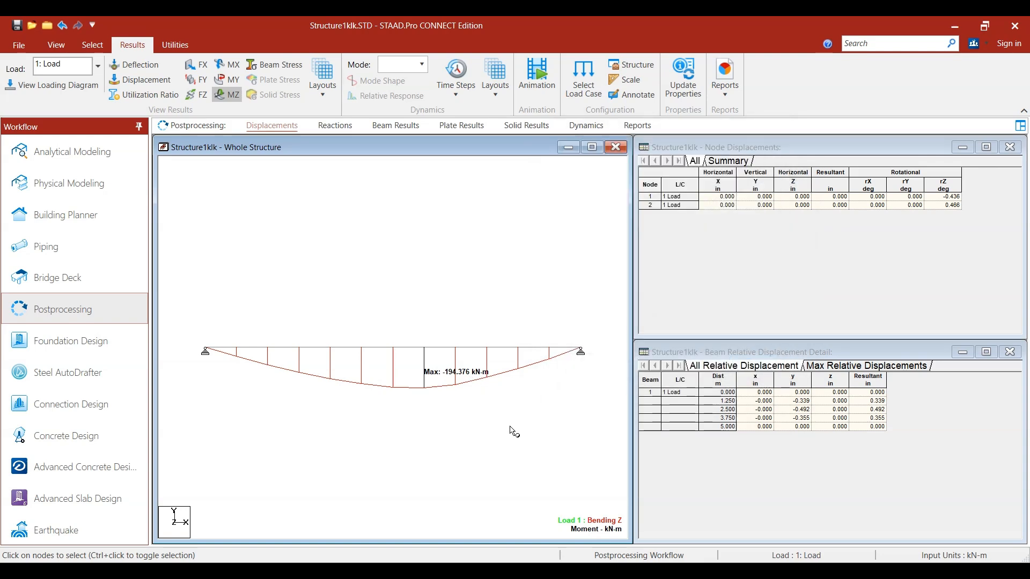